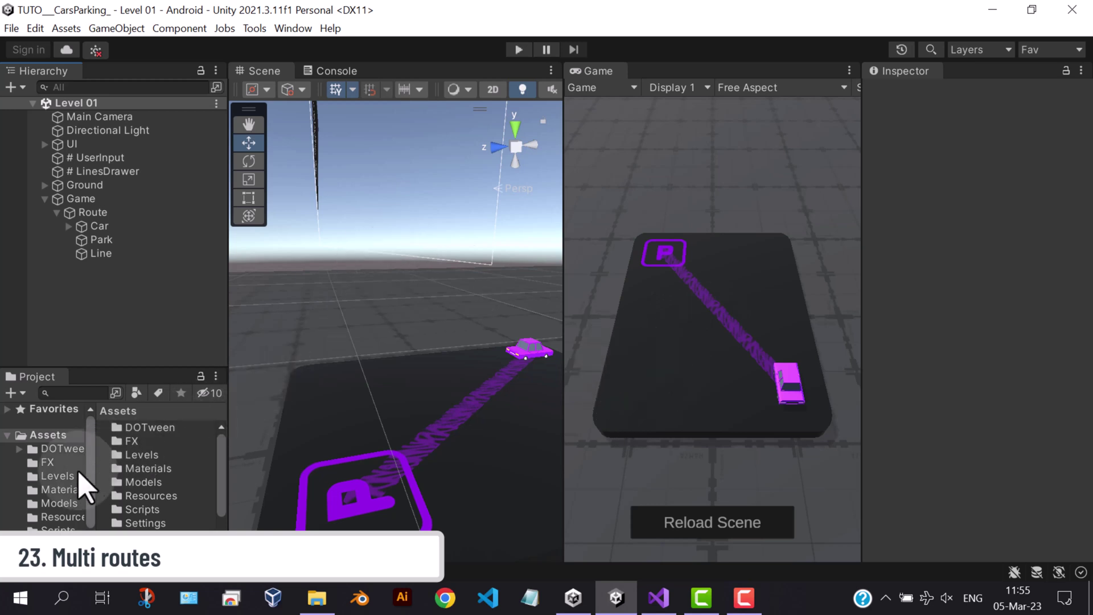
# Step: In Assets > Materials, change the Body 1 material's base colour from purple to cyan
pyautogui.click(61, 489)
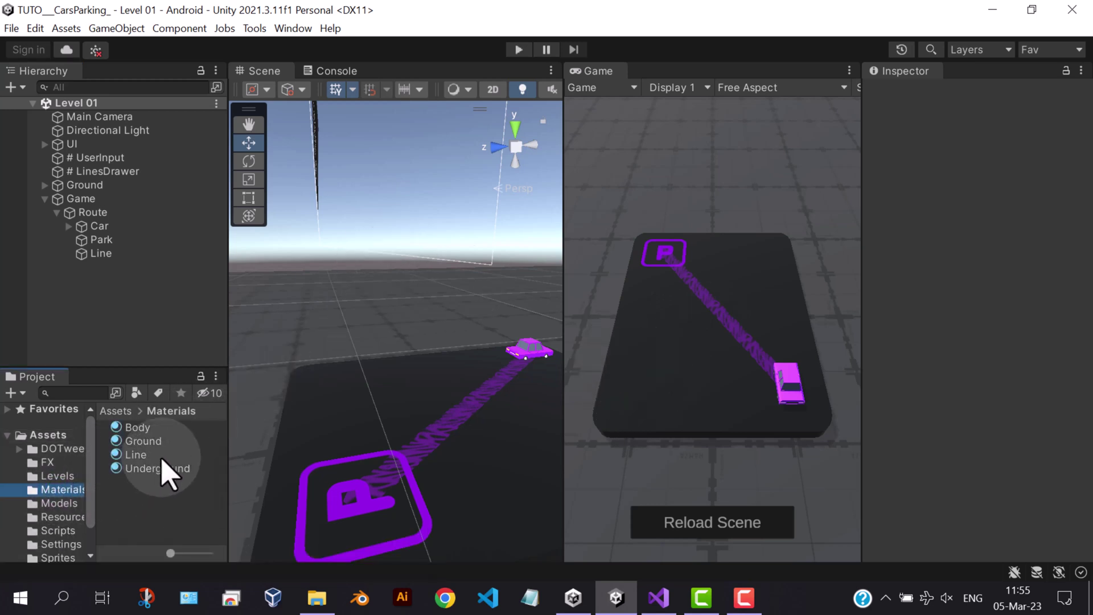
pyautogui.click(140, 427)
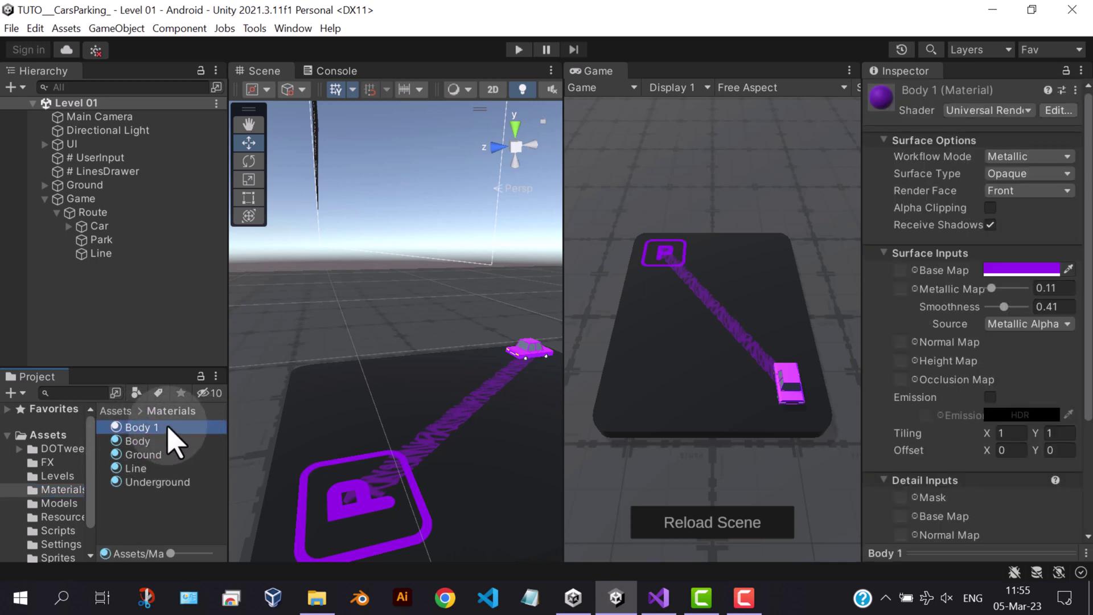
pyautogui.click(137, 468)
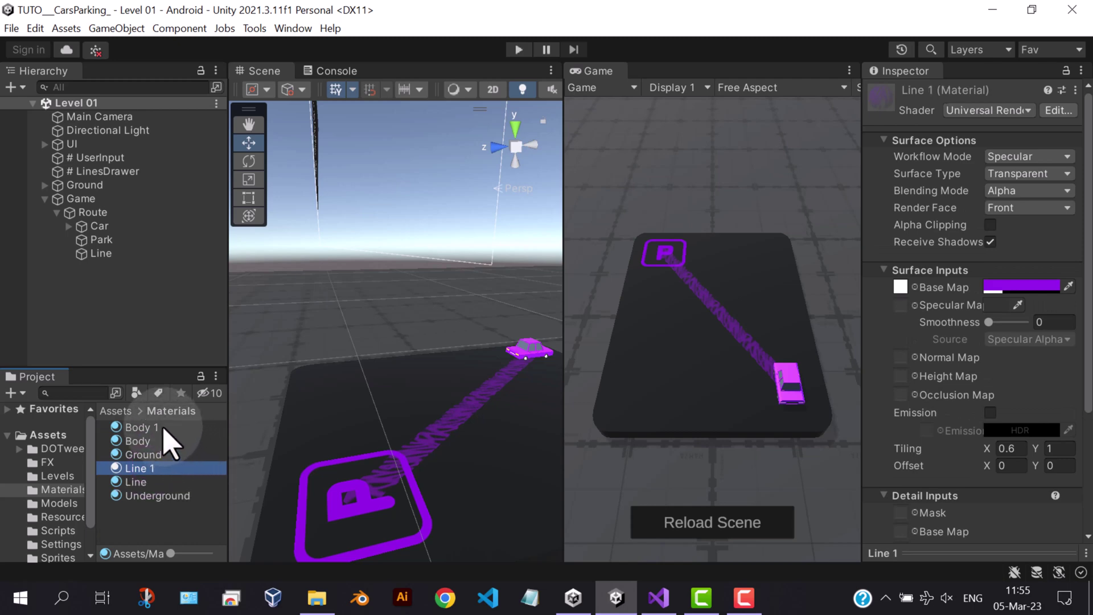
pyautogui.click(141, 426)
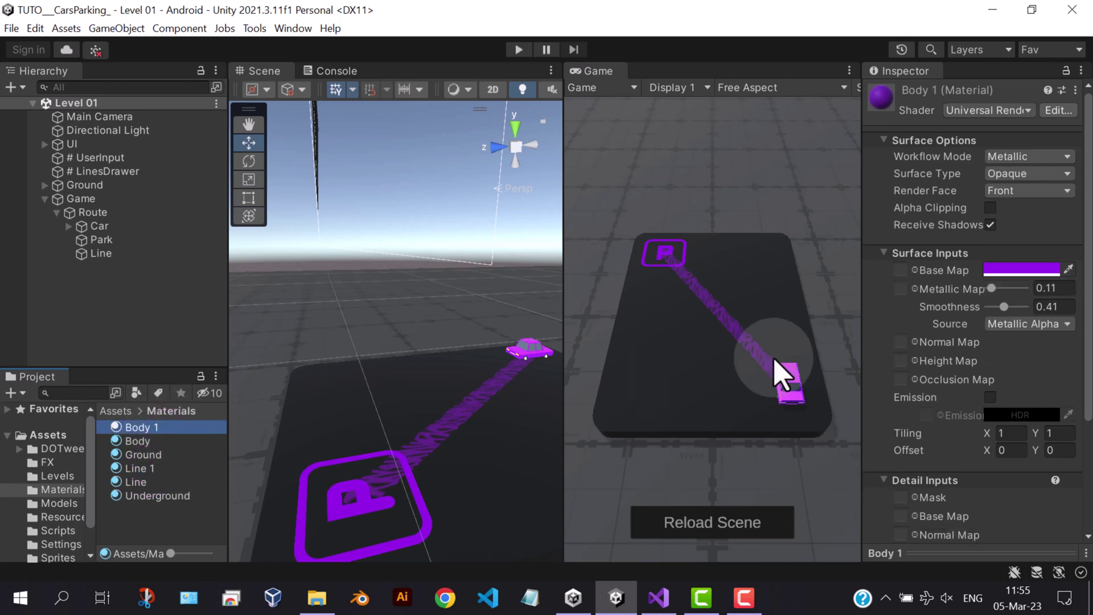
pyautogui.click(1007, 274)
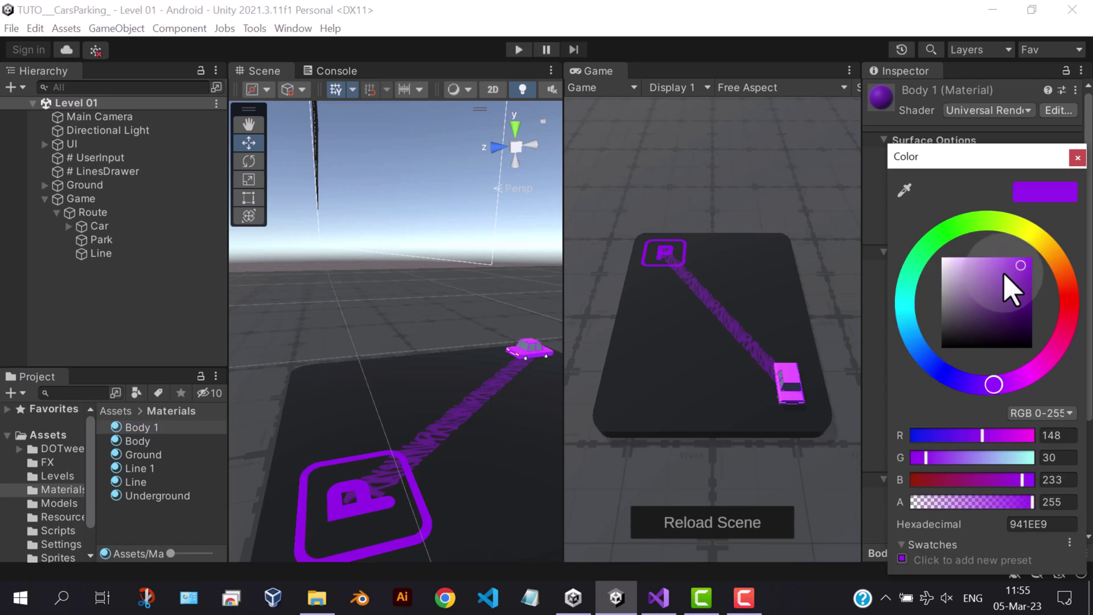
pyautogui.moveTo(1037, 371)
pyautogui.mouseDown()
pyautogui.moveTo(907, 314)
pyautogui.moveTo(914, 337)
pyautogui.mouseUp()
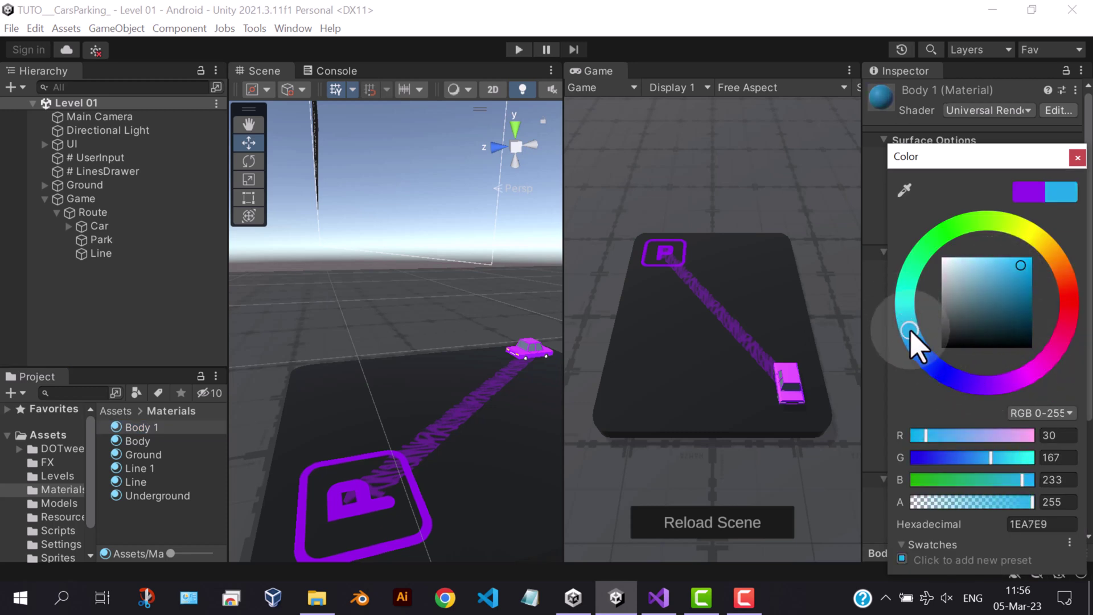
pyautogui.click(1076, 157)
# Step: Change the Line 1 material's base colour to semi-transparent cyan
pyautogui.click(139, 468)
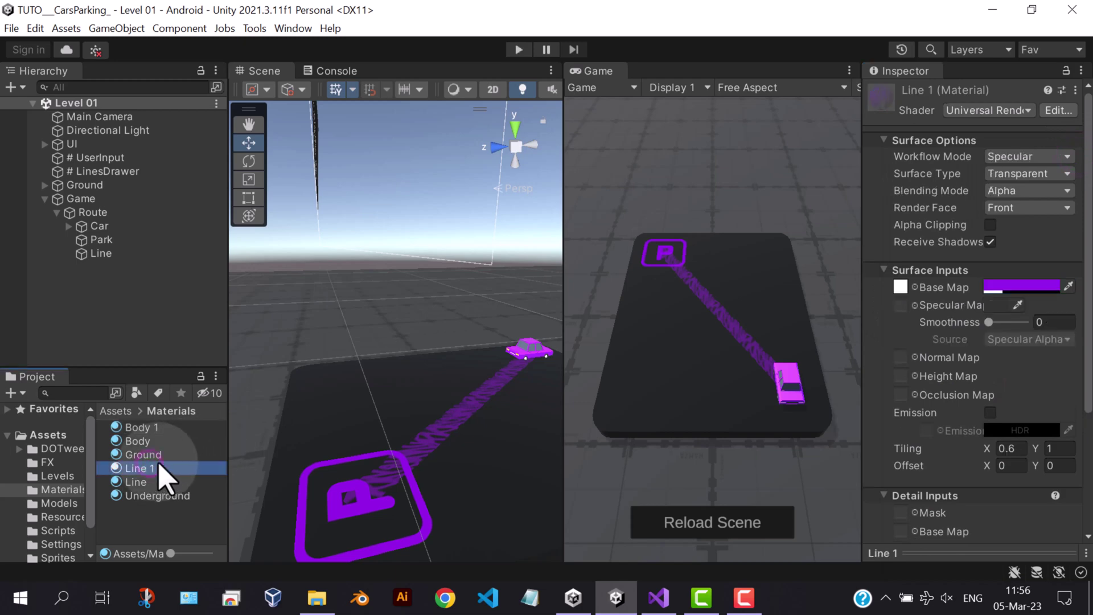
pyautogui.click(1021, 270)
pyautogui.click(912, 323)
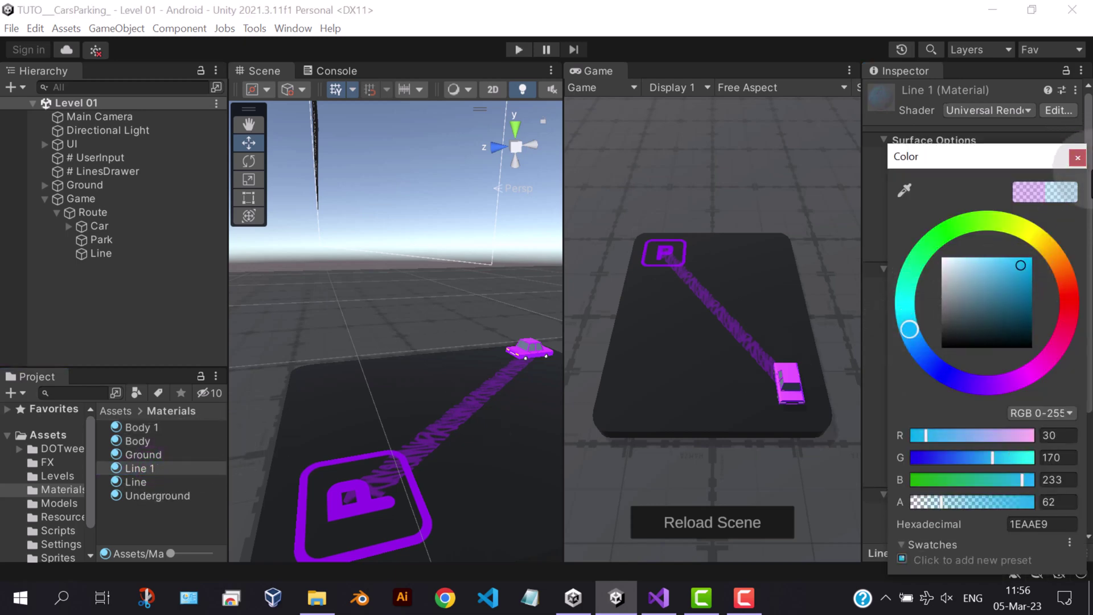
pyautogui.click(1076, 157)
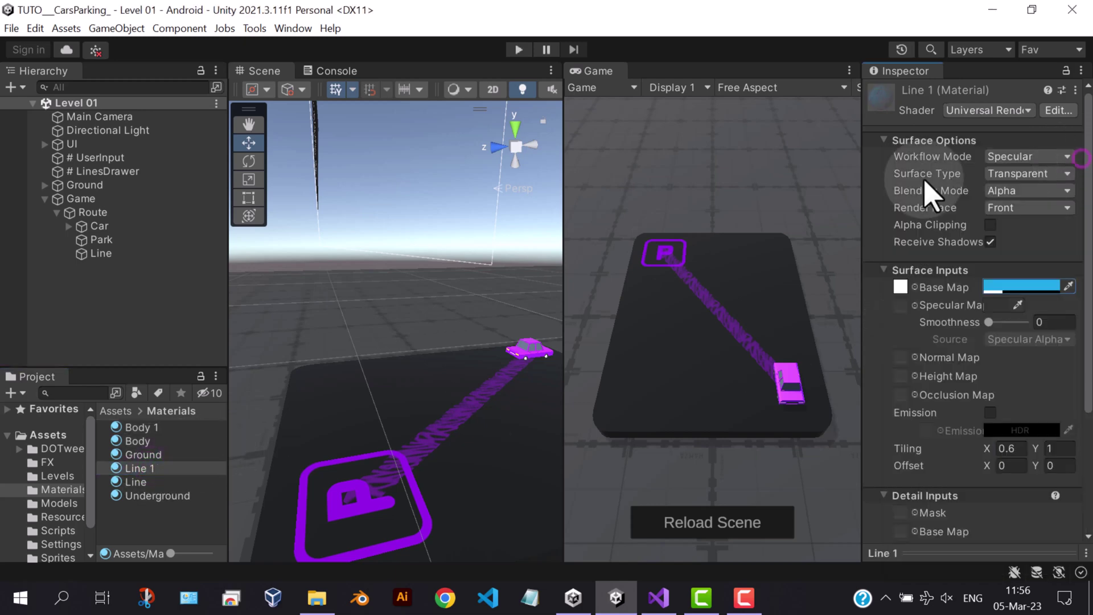
# Step: Duplicate the Route and give the copied car's Body the Body 1 material
pyautogui.click(93, 212)
pyautogui.click(57, 212)
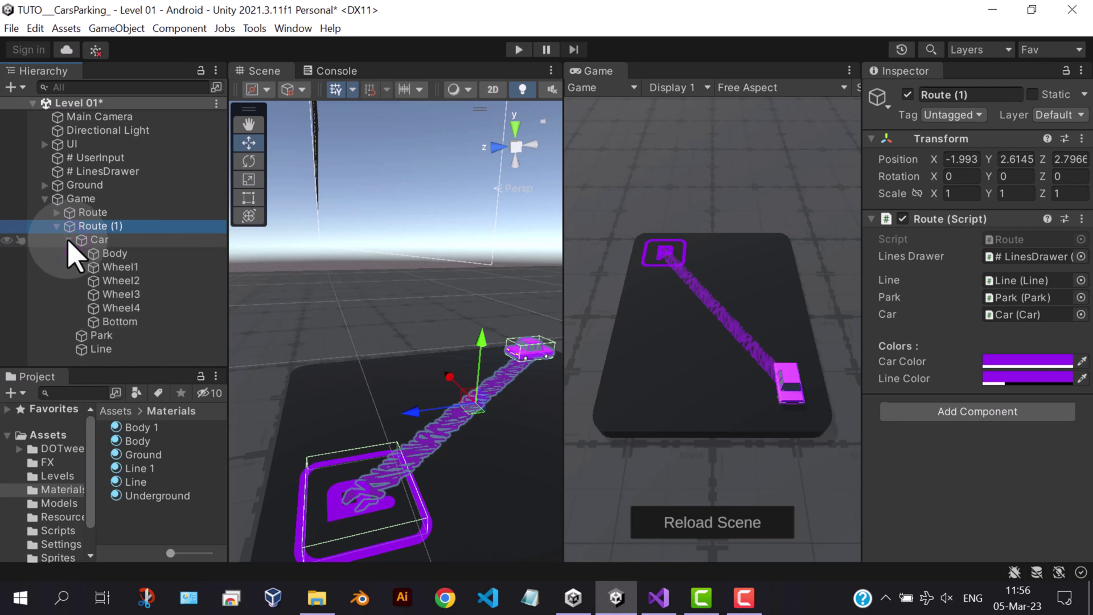
pyautogui.click(115, 253)
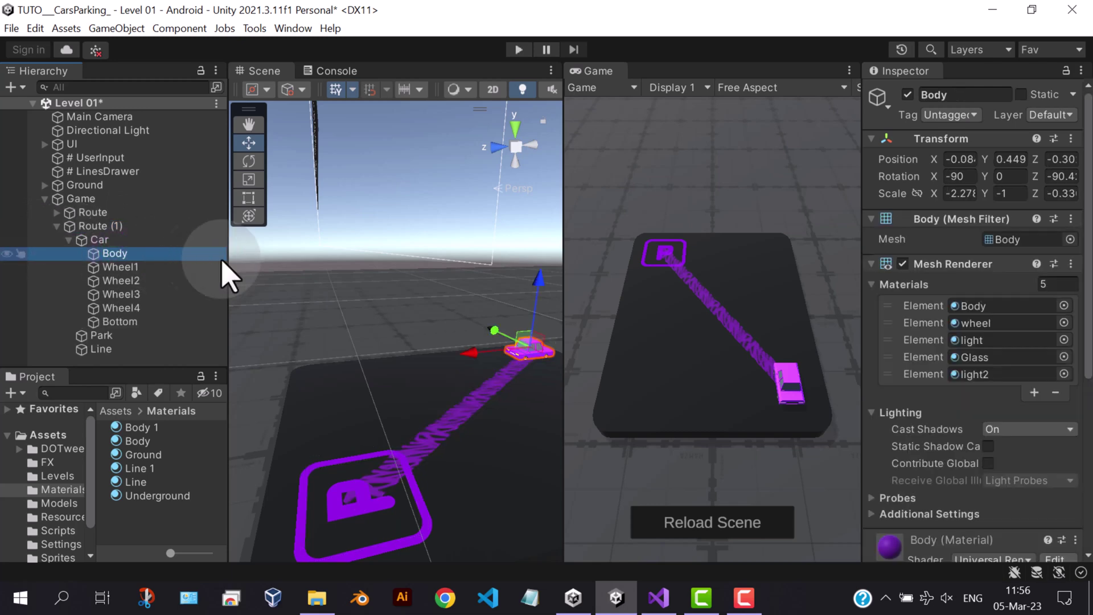
pyautogui.click(1063, 306)
pyautogui.click(968, 317)
pyautogui.click(1066, 229)
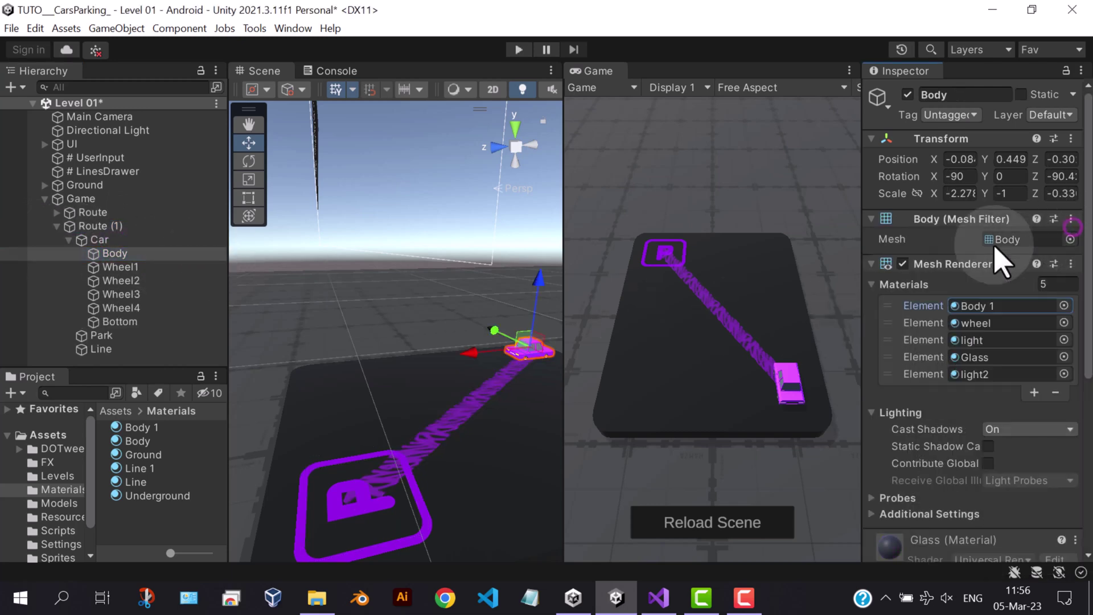
pyautogui.click(82, 240)
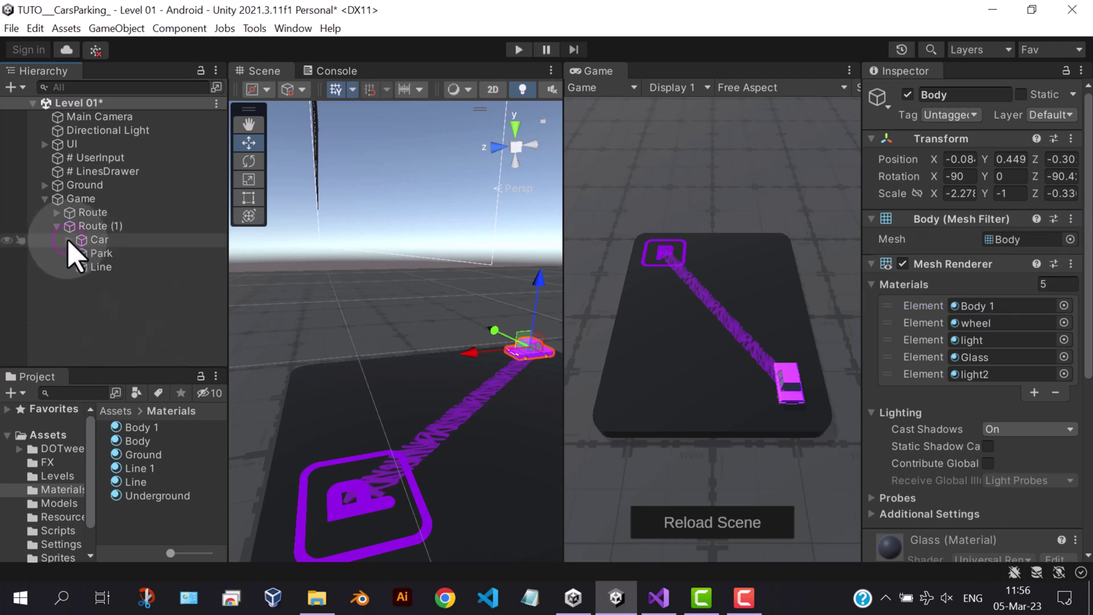
# Step: Assign Line 1 to the copied Line's Line Renderer and view the scene from the top
pyautogui.click(100, 267)
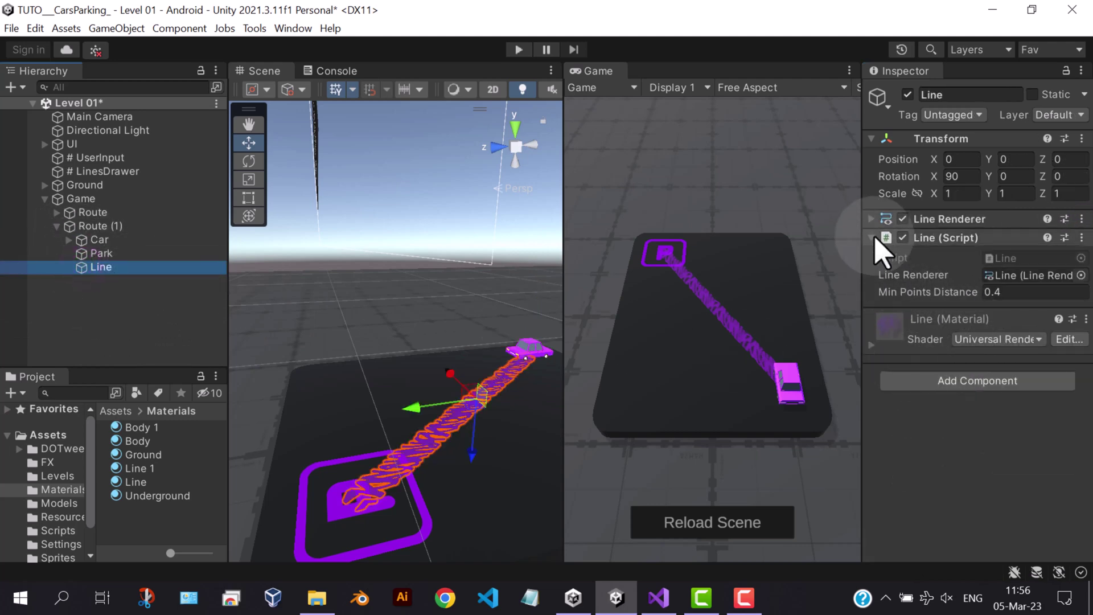
pyautogui.click(871, 218)
pyautogui.scroll(-5, 1024, 359)
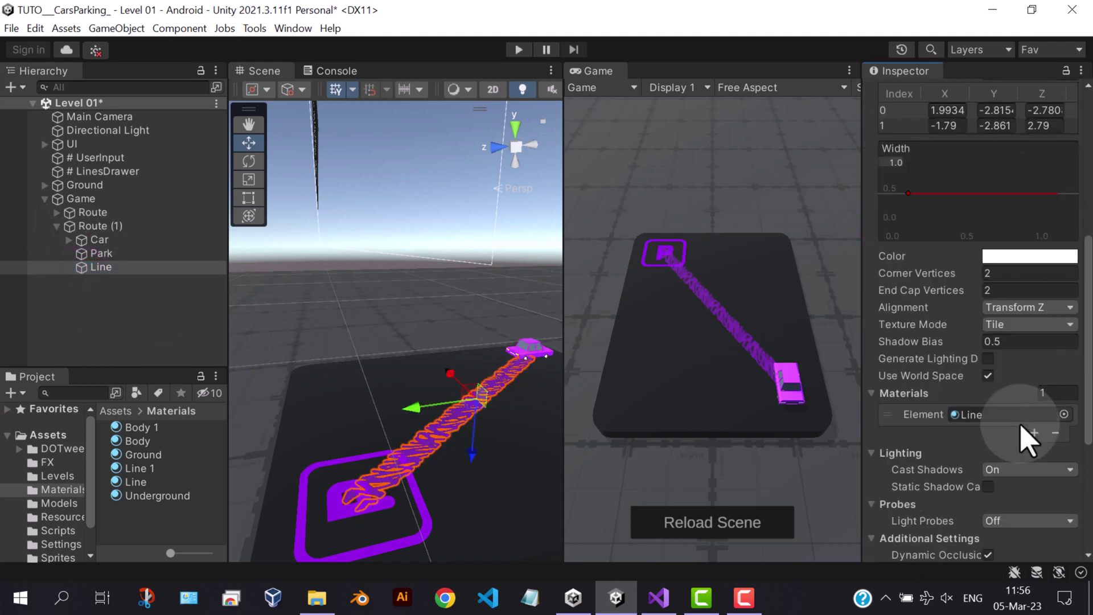
pyautogui.click(1063, 414)
pyautogui.doubleClick(960, 404)
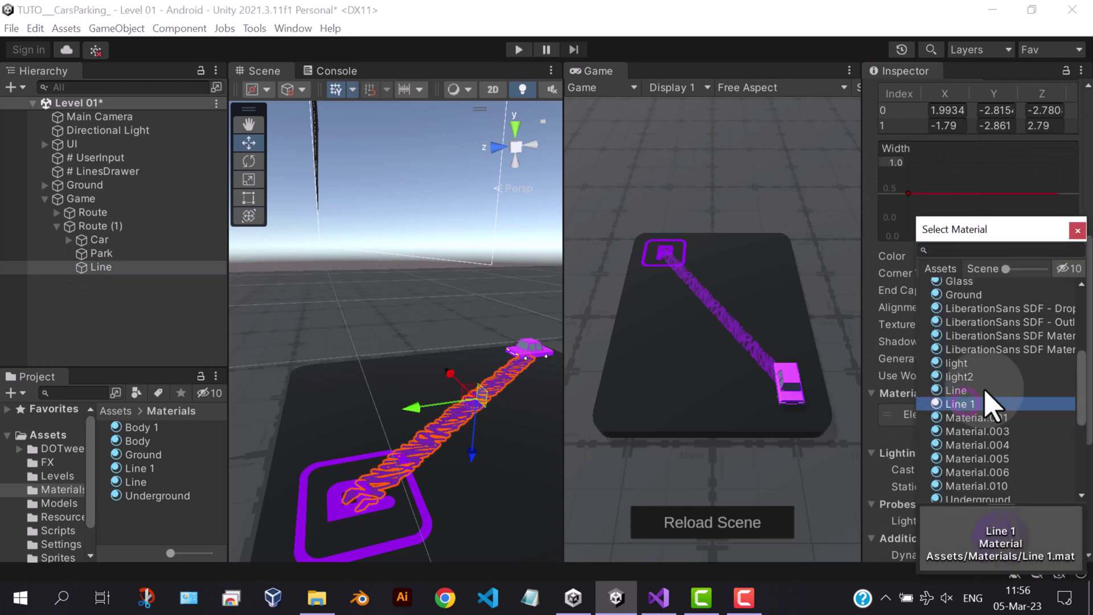
pyautogui.click(515, 128)
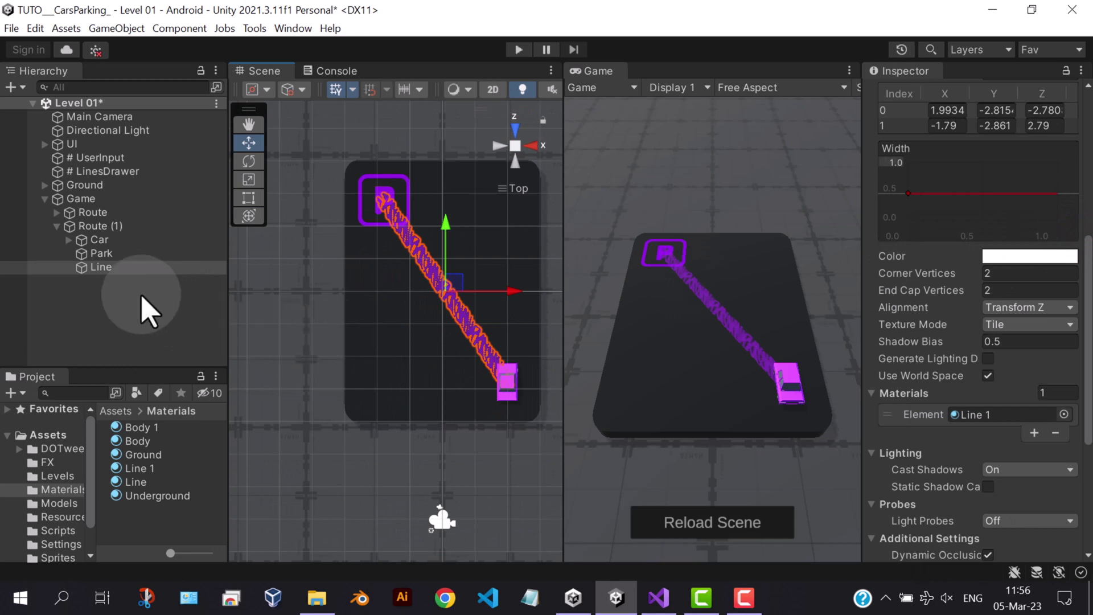
# Step: Move Route (1)'s car to the board's left and its Park to the right
pyautogui.click(100, 240)
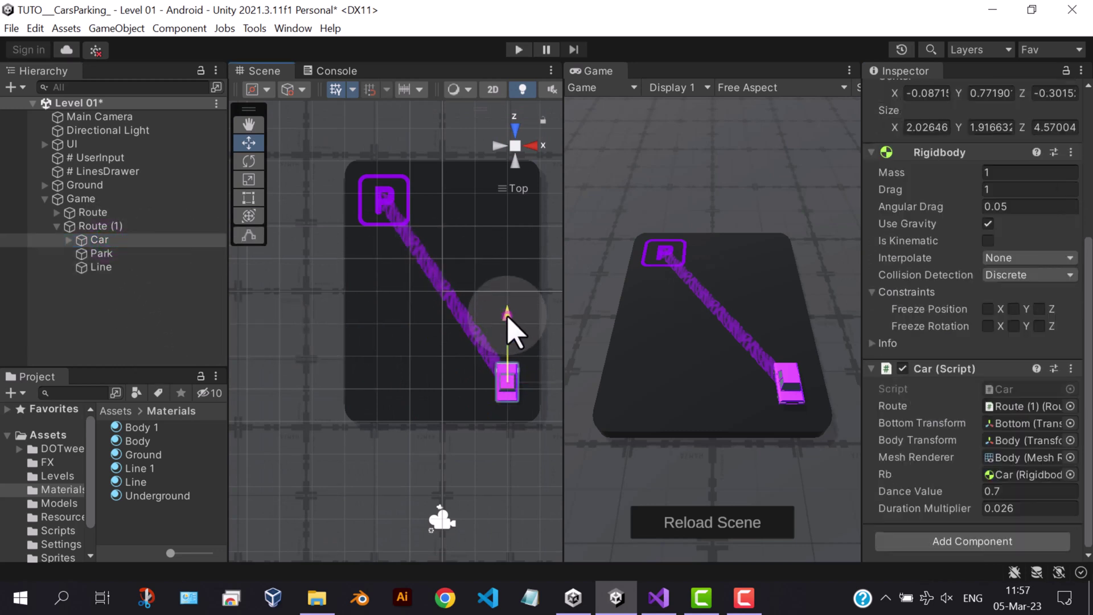
pyautogui.moveTo(507, 316)
pyautogui.mouseDown()
pyautogui.moveTo(516, 350)
pyautogui.moveTo(386, 338)
pyautogui.mouseUp()
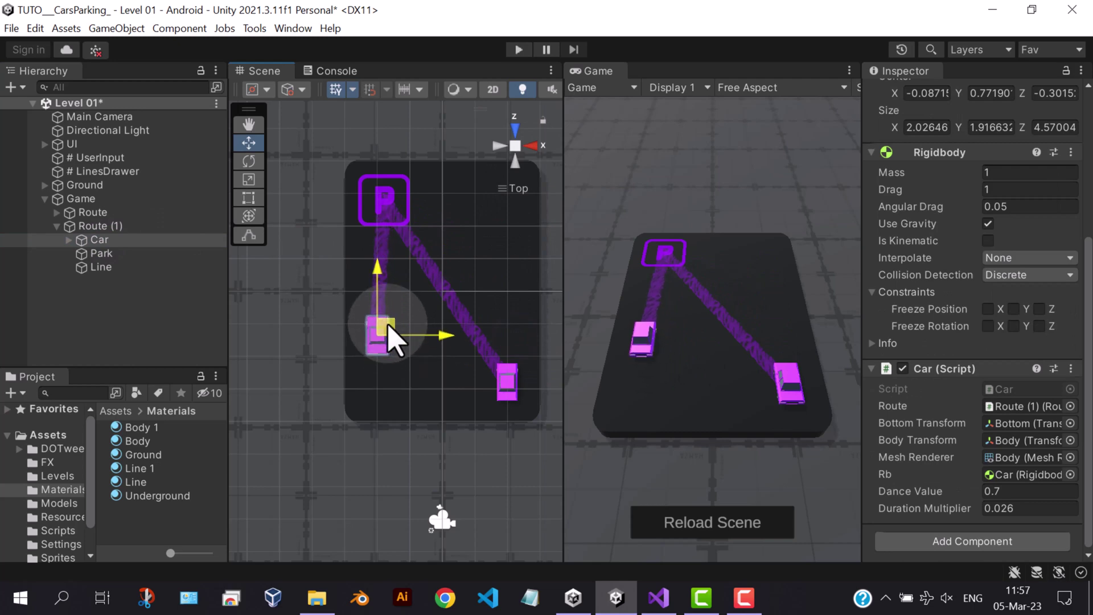
pyautogui.click(100, 253)
pyautogui.moveTo(388, 205); pyautogui.dragTo(511, 252)
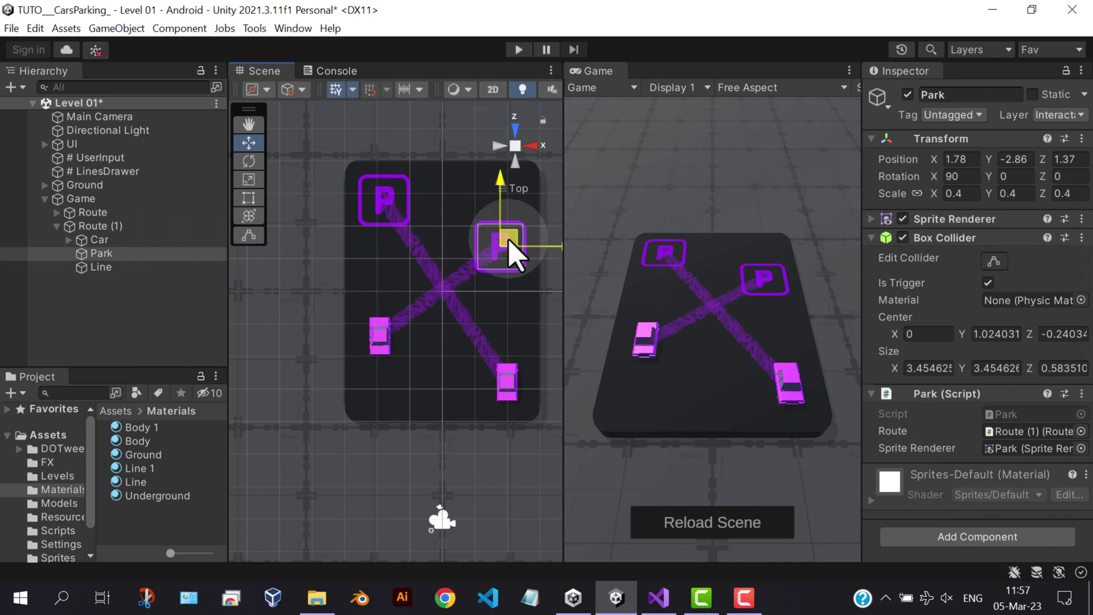
# Step: Set Route (1)'s Car Color and Line Color to blue
pyautogui.click(100, 226)
pyautogui.click(1029, 361)
pyautogui.moveTo(994, 375)
pyautogui.mouseDown()
pyautogui.moveTo(909, 323)
pyautogui.moveTo(920, 346)
pyautogui.mouseUp()
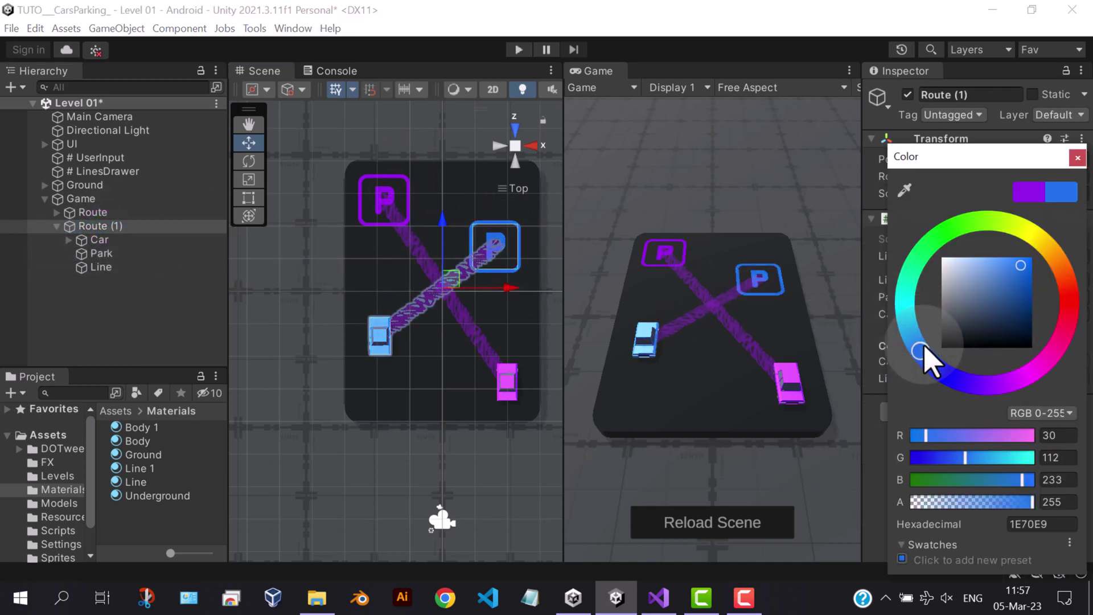
pyautogui.click(1077, 158)
pyautogui.click(1028, 378)
pyautogui.moveTo(993, 380)
pyautogui.mouseDown()
pyautogui.moveTo(915, 333)
pyautogui.moveTo(917, 346)
pyautogui.mouseUp()
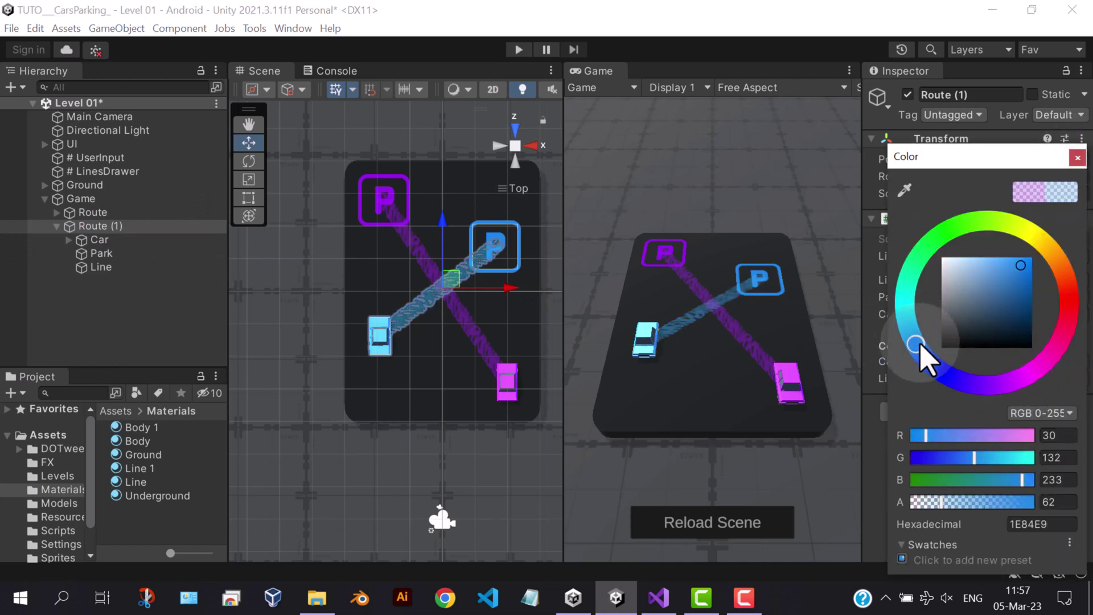
pyautogui.click(1076, 157)
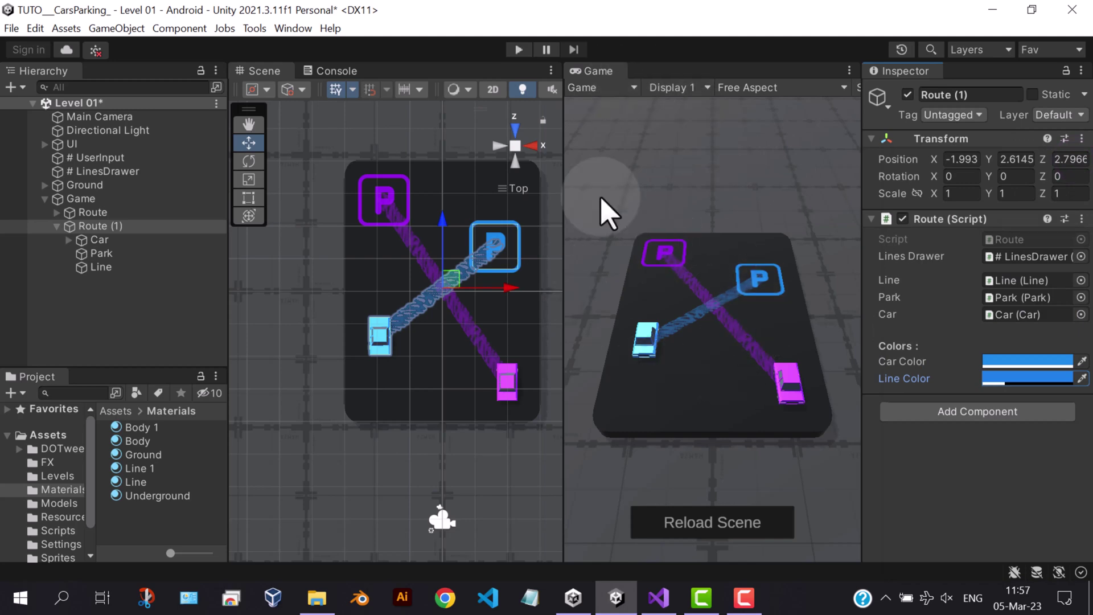
pyautogui.click(519, 49)
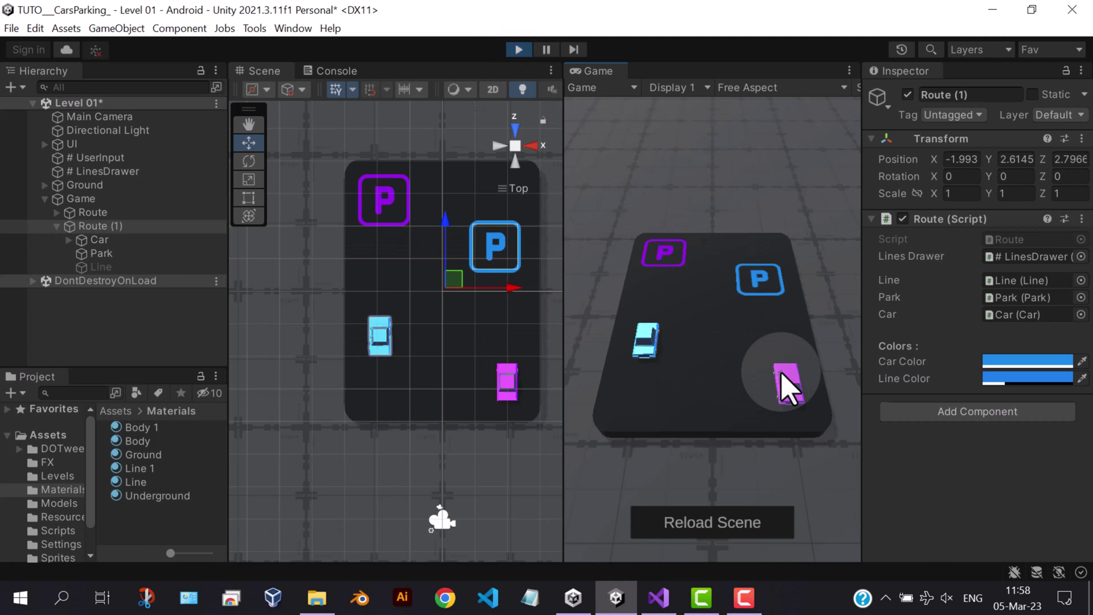
pyautogui.moveTo(790, 386)
pyautogui.mouseDown()
pyautogui.moveTo(743, 368)
pyautogui.moveTo(698, 408)
pyautogui.moveTo(690, 356)
pyautogui.moveTo(750, 294)
pyautogui.mouseUp()
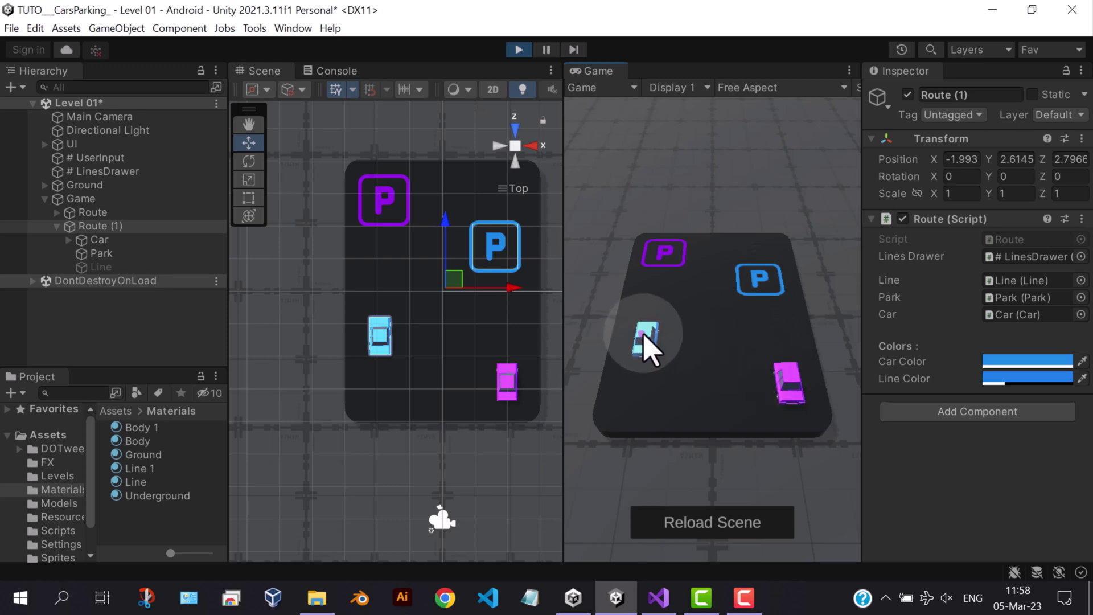
pyautogui.moveTo(683, 299); pyautogui.dragTo(662, 257)
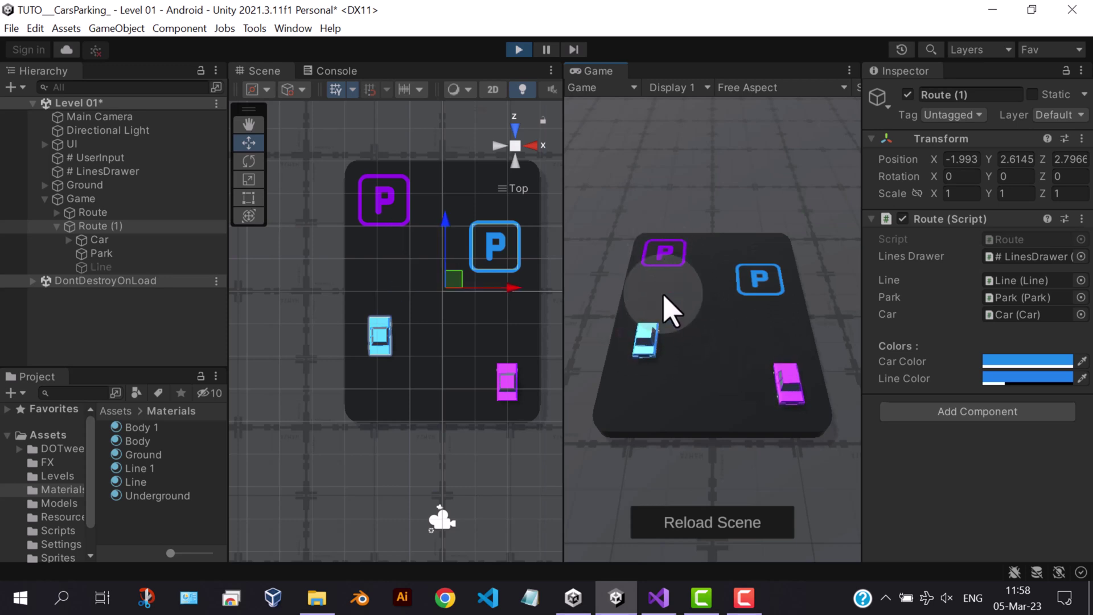
pyautogui.moveTo(658, 328); pyautogui.dragTo(758, 278)
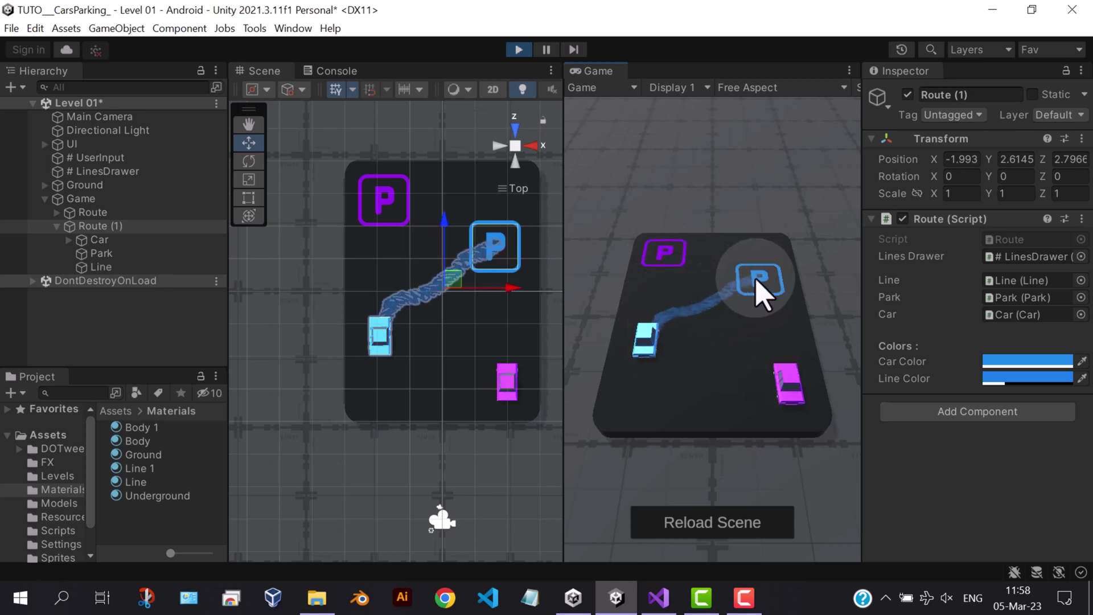
pyautogui.moveTo(785, 358)
pyautogui.mouseDown()
pyautogui.moveTo(734, 359)
pyautogui.moveTo(708, 431)
pyautogui.moveTo(648, 367)
pyautogui.moveTo(666, 273)
pyautogui.mouseUp()
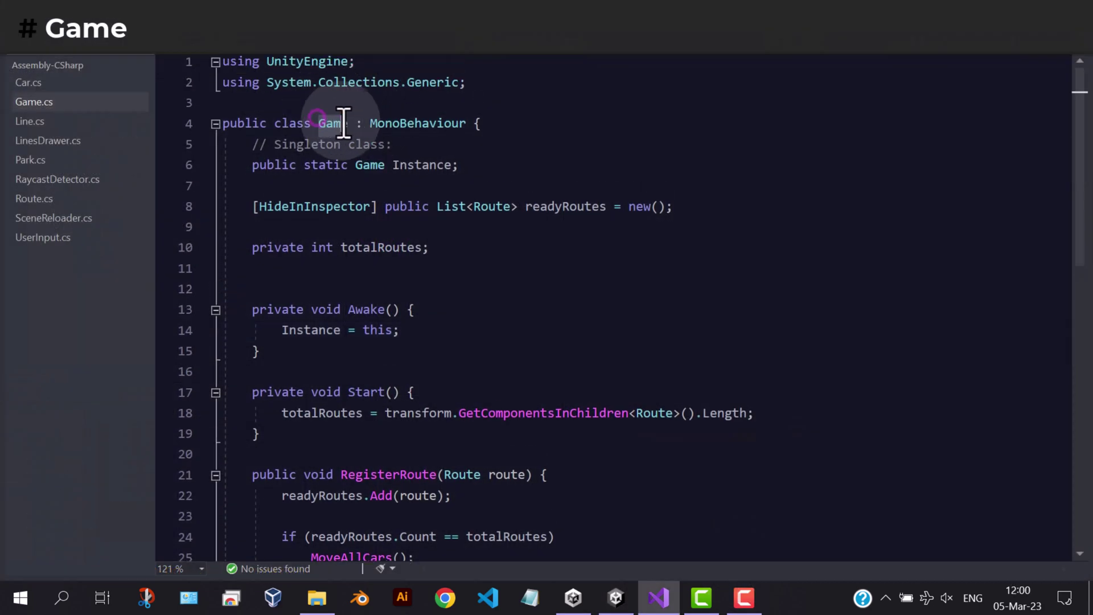
# Step: Declare a public UnityAction<Route> OnCarEntersPark event in Game and save
pyautogui.click(349, 123)
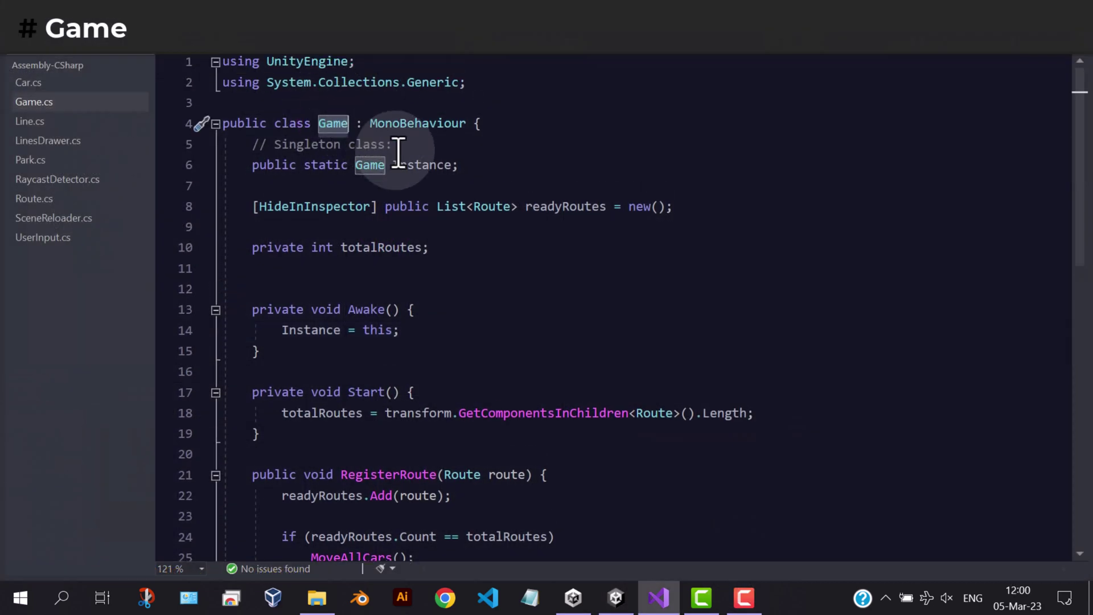
pyautogui.click(478, 83)
pyautogui.press('Return')
pyautogui.write('using UnityEngine')
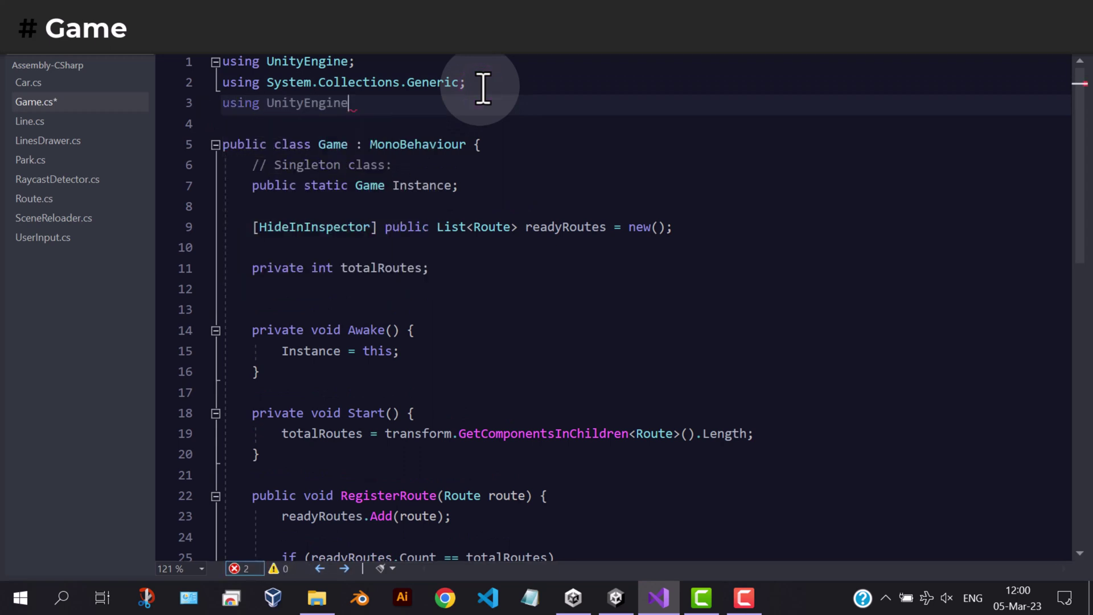
pyautogui.write('.eve')
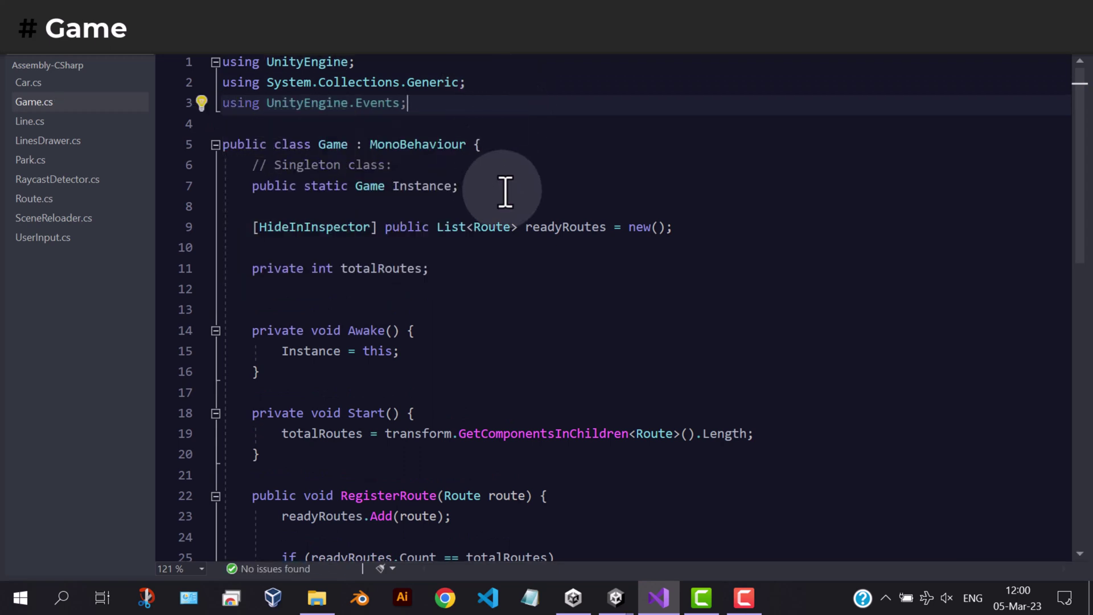
pyautogui.scroll(-1, 504, 188)
pyautogui.click(478, 230)
pyautogui.press('Return')
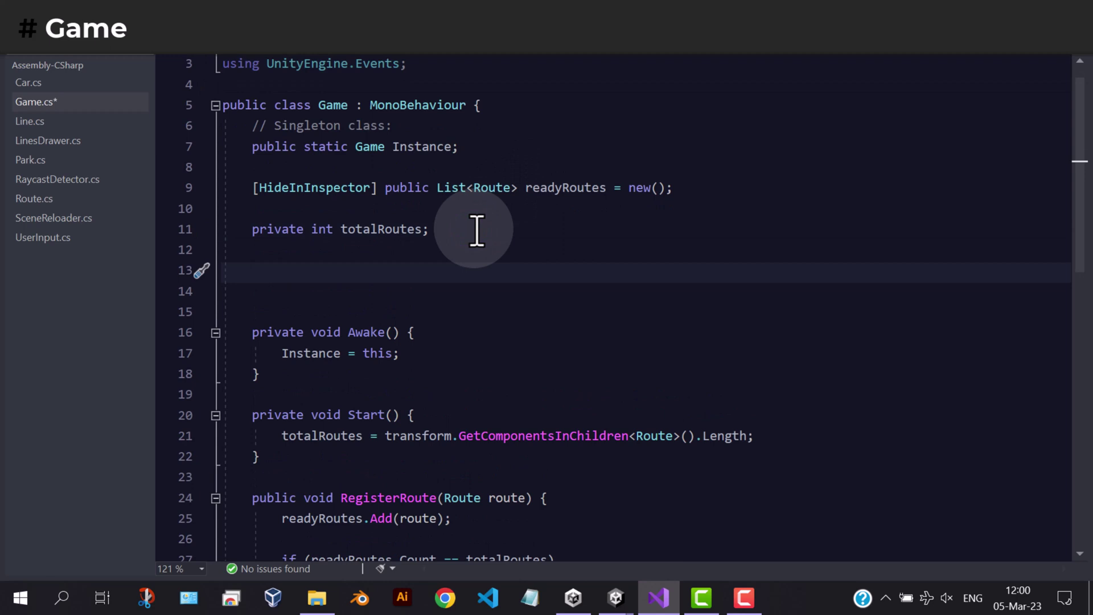
pyautogui.write('// events :')
pyautogui.press('Return')
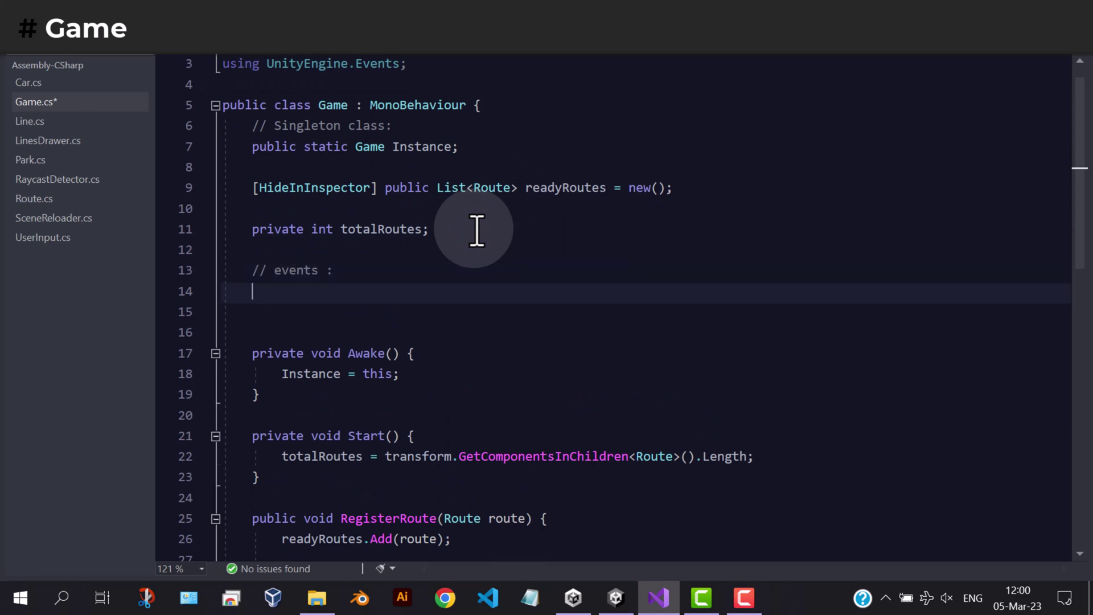
pyautogui.write('public Uni')
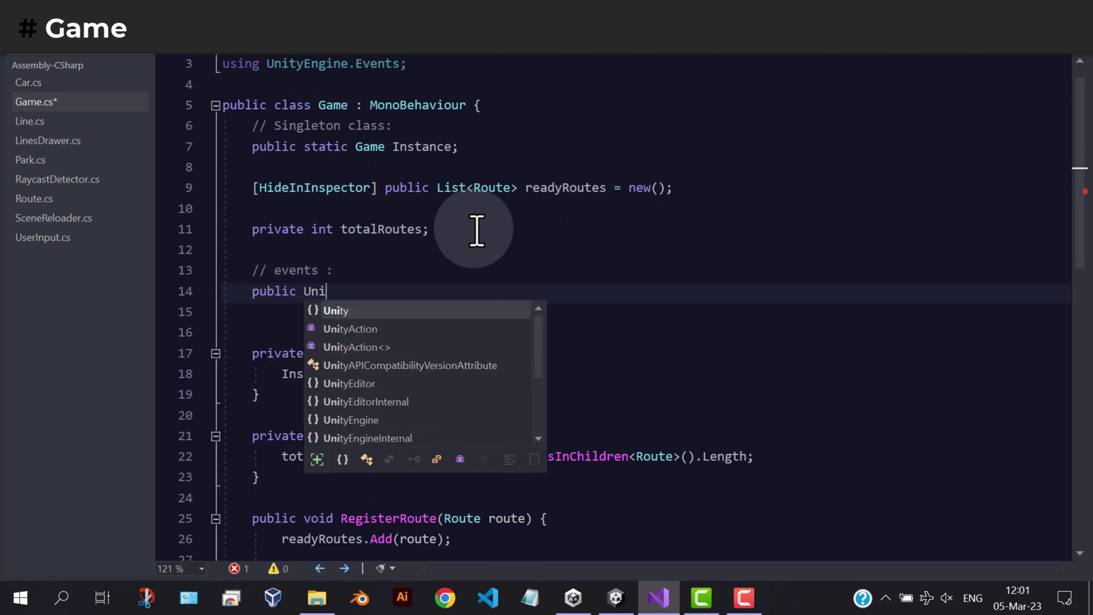
pyautogui.write('tyAction OnCa')
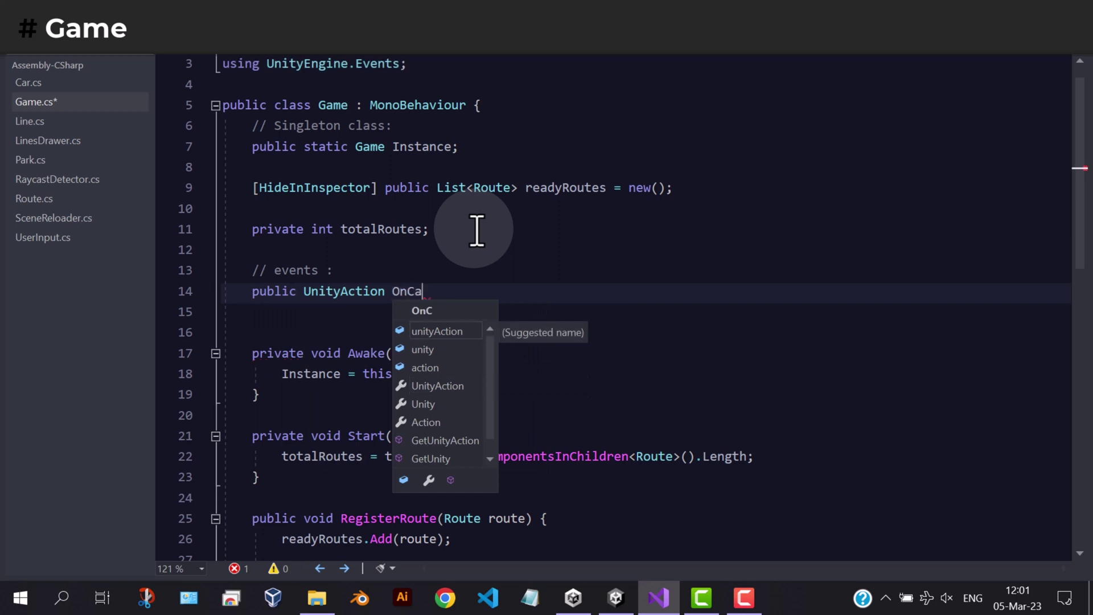
pyautogui.write('rEntersPark;')
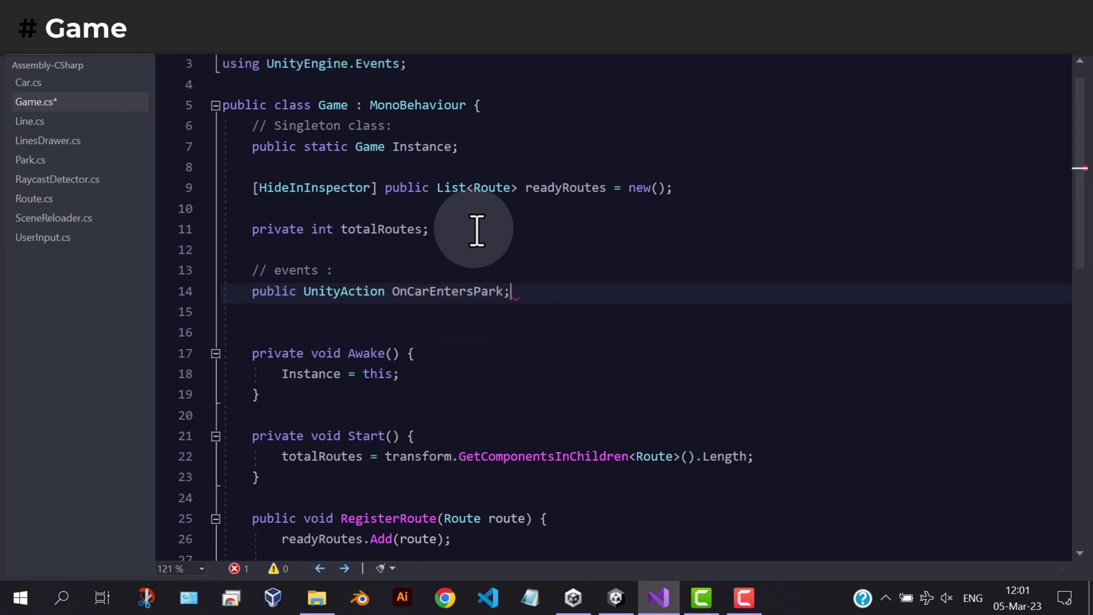
pyautogui.click(385, 291)
pyautogui.write('<Route>')
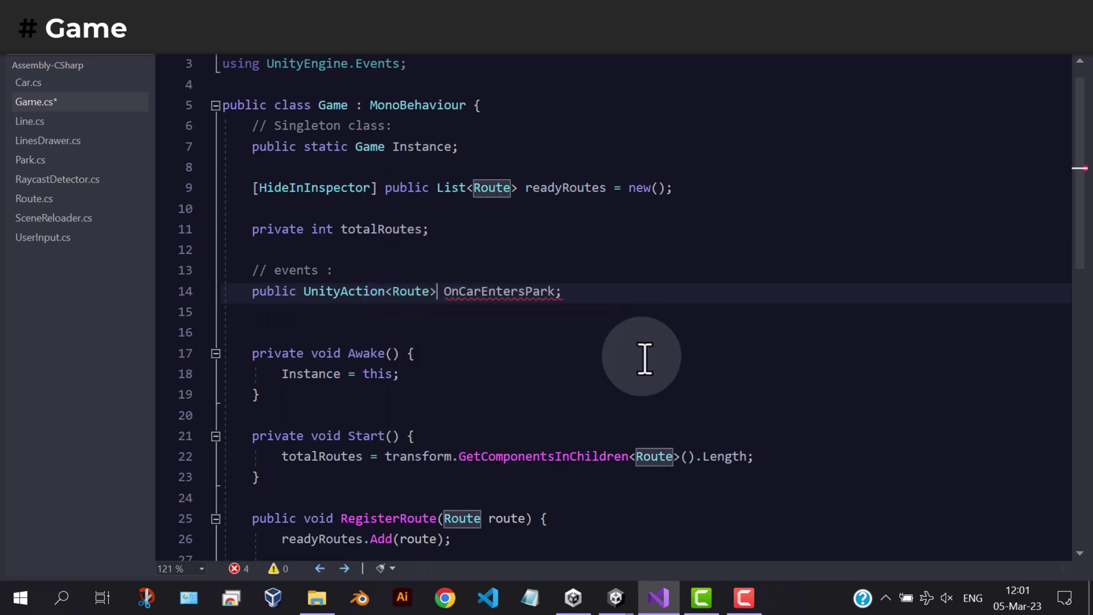
pyautogui.hotkey('ctrl', 's')
pyautogui.click(580, 293)
pyautogui.scroll(-1, 580, 293)
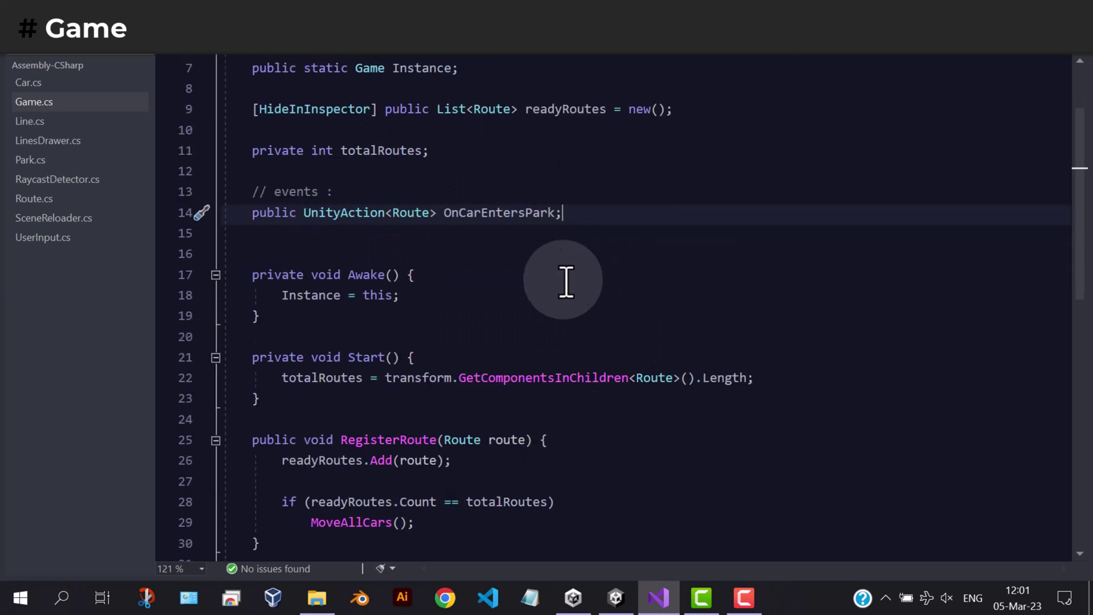
pyautogui.moveTo(442, 212); pyautogui.dragTo(540, 213)
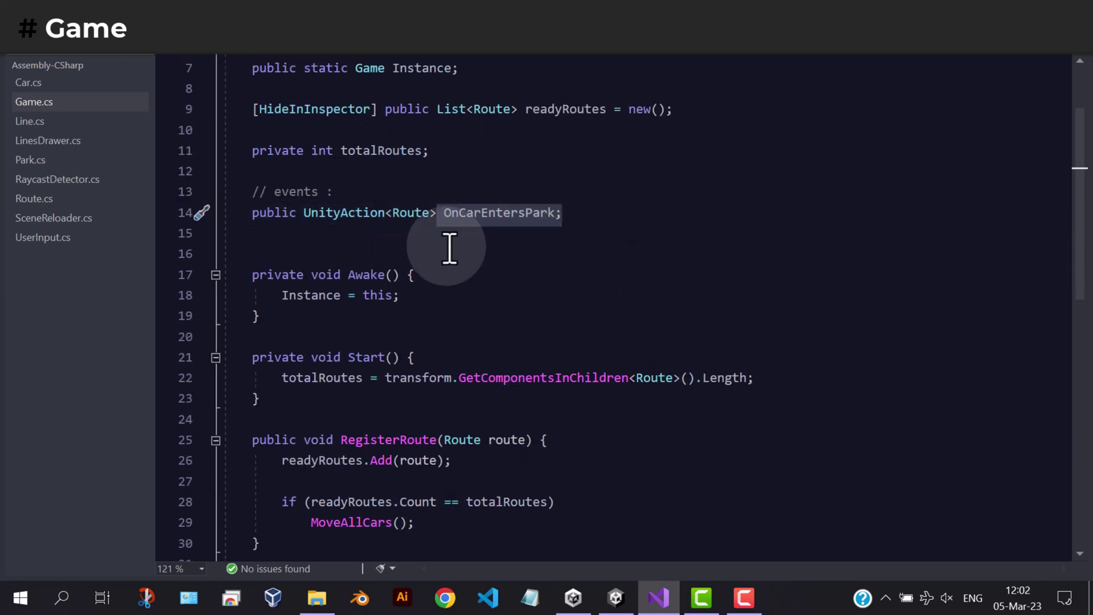
pyautogui.scroll(-1, 554, 223)
# Step: Subscribe OnCarEntersParkHandler to OnCarEntersPark inside Start and save
pyautogui.click(768, 318)
pyautogui.press('Return')
pyautogui.press('Return')
pyautogui.doubleClick(496, 153)
pyautogui.hotkey('ctrl', 'c')
pyautogui.click(366, 361)
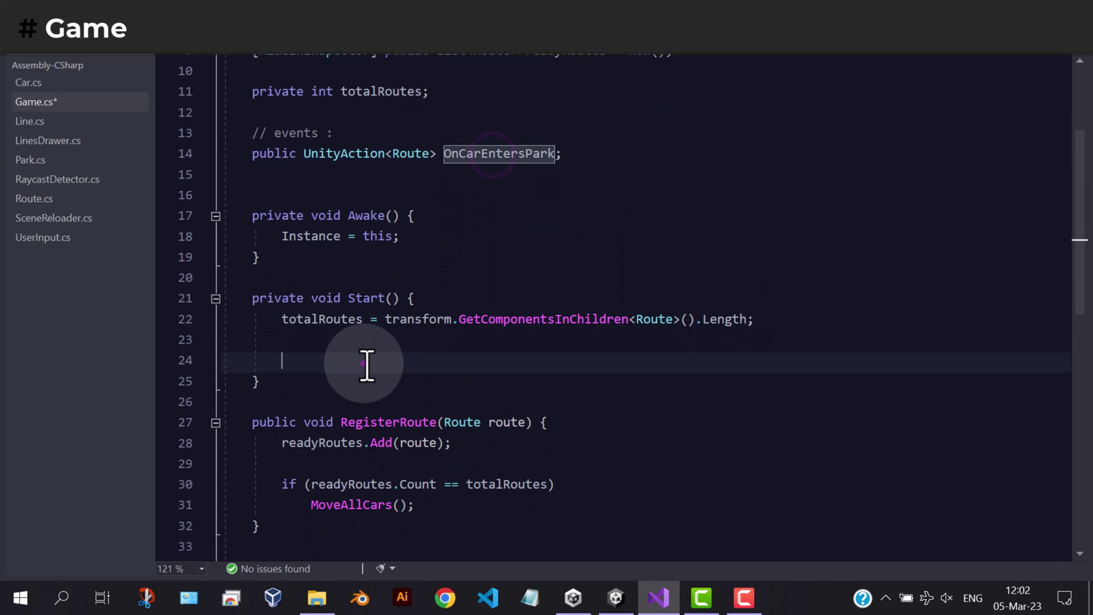
pyautogui.hotkey('ctrl', 'v')
pyautogui.write('+=')
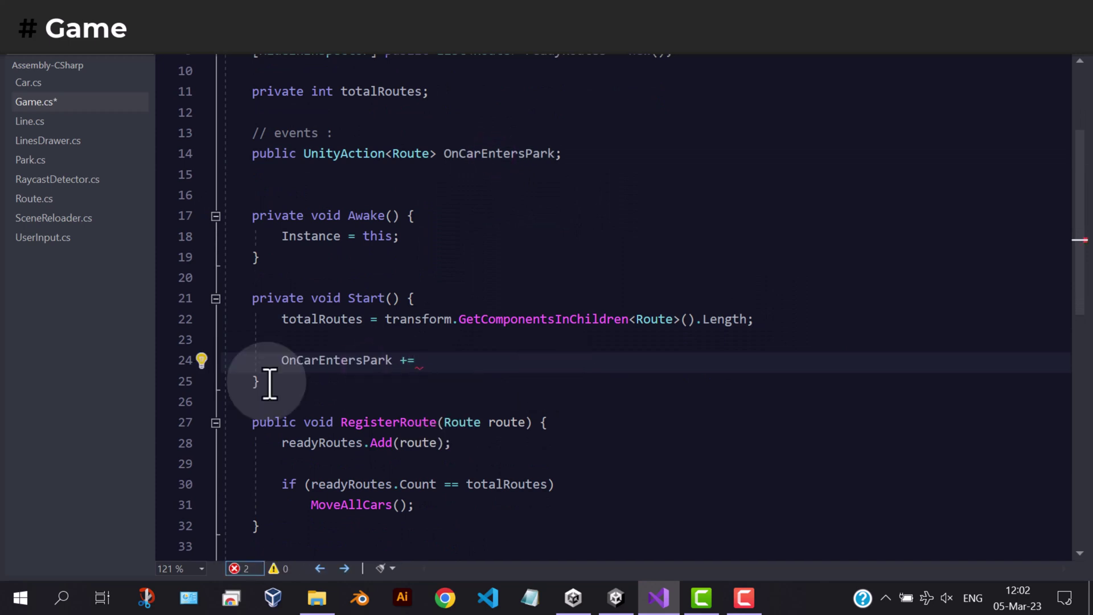
pyautogui.hotkey('ctrl', 'v')
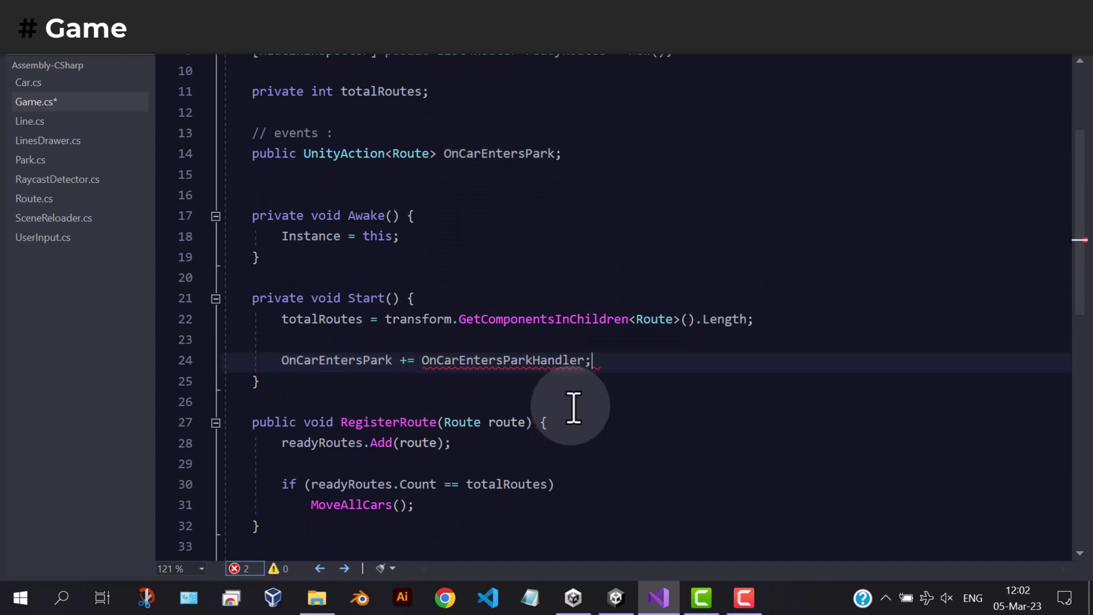
pyautogui.hotkey('ctrl', 's')
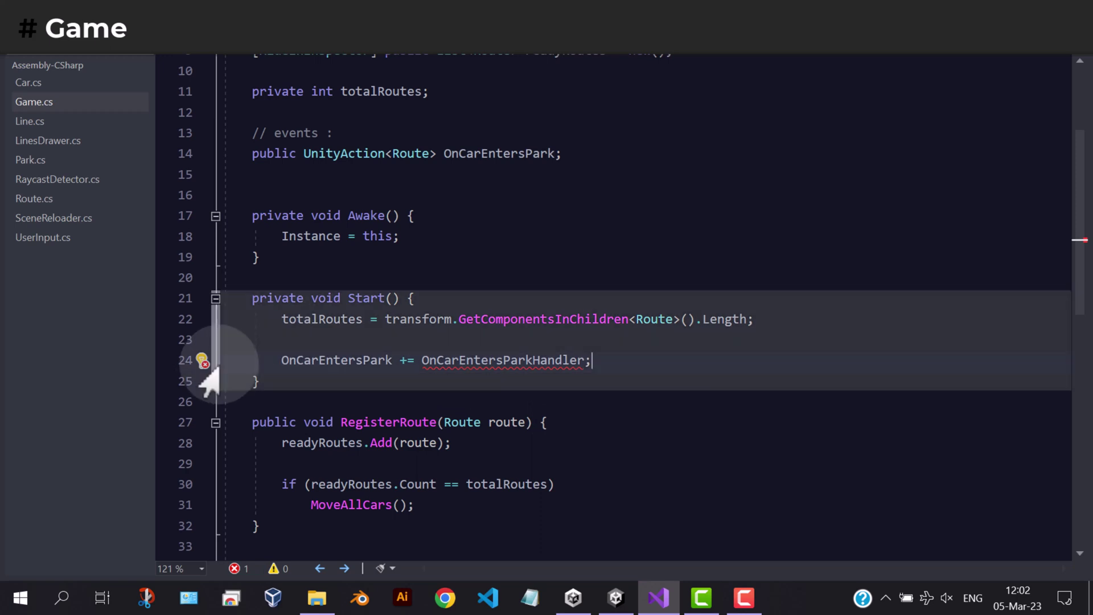
# Step: Generate OnCarEntersParkHandler, rename arg0 to route, and call route.car.StopDancingAnim()
pyautogui.click(202, 361)
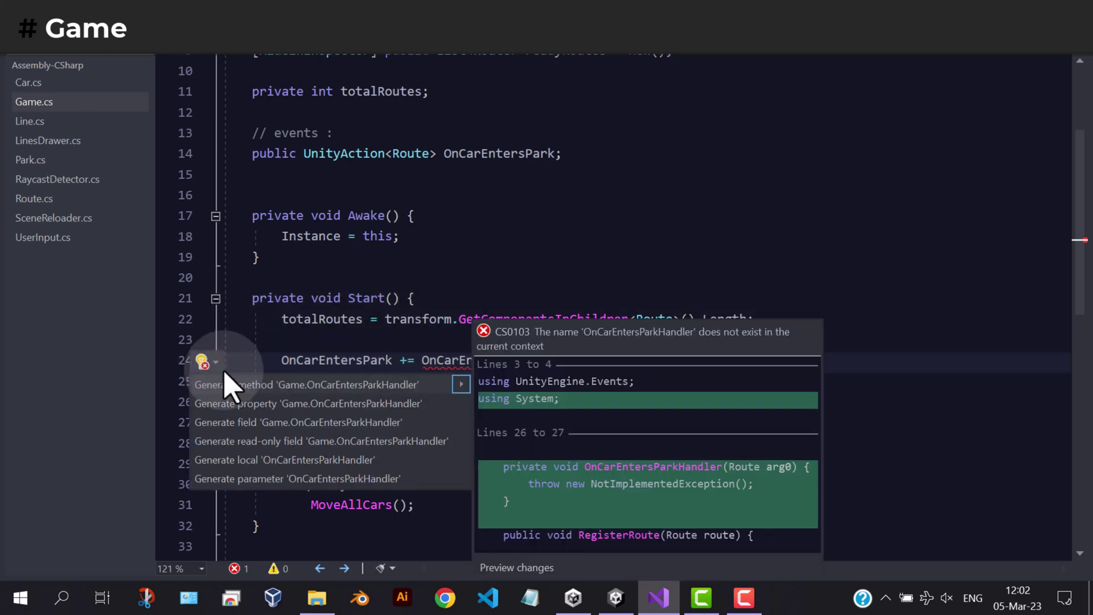
pyautogui.click(249, 386)
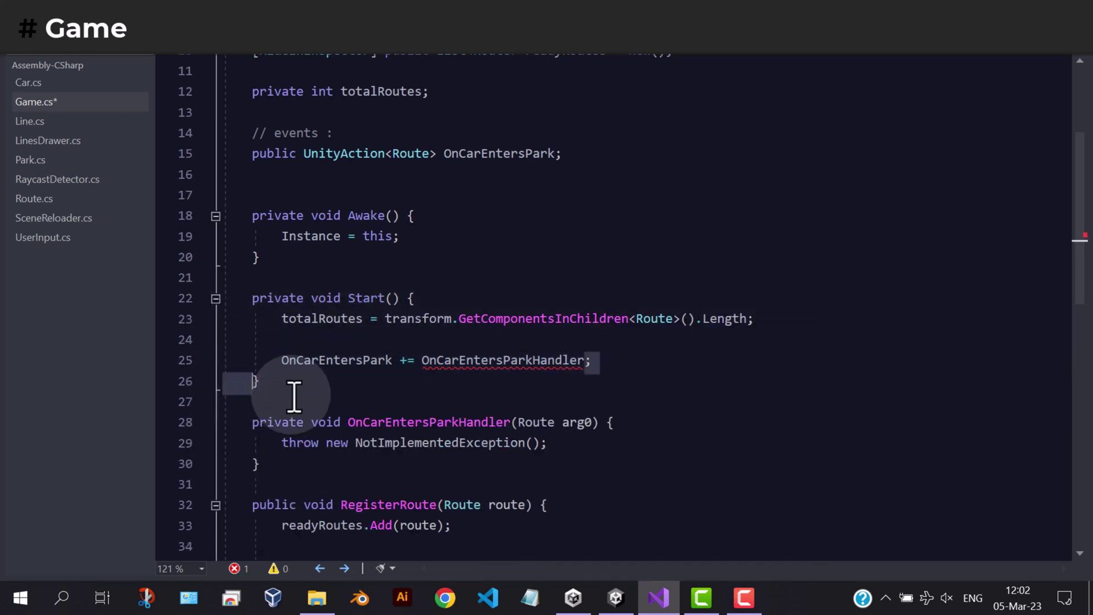
pyautogui.click(423, 422)
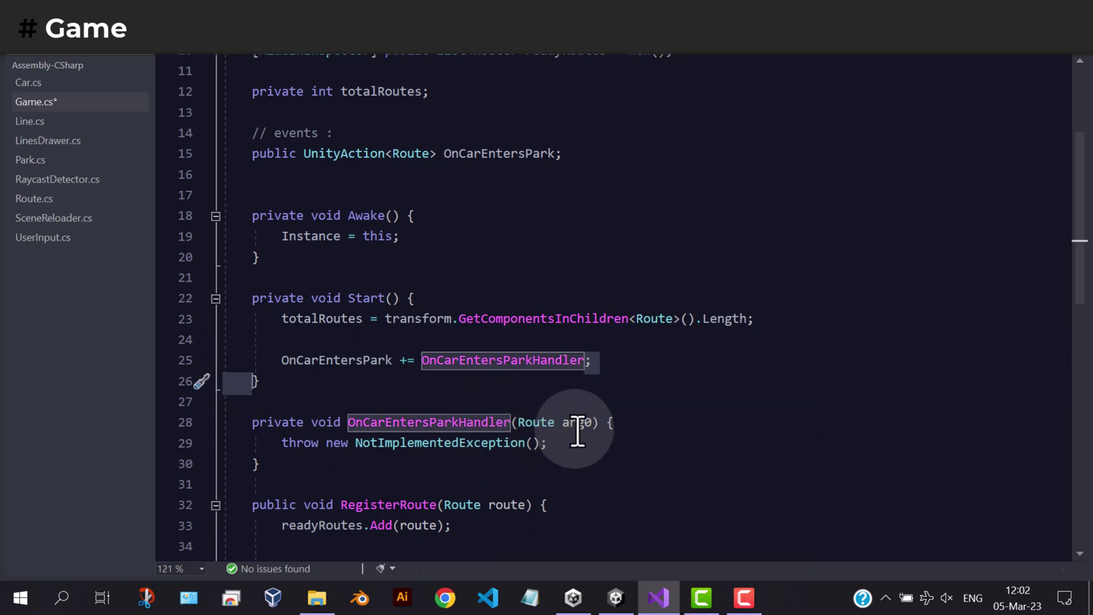
pyautogui.click(577, 422)
pyautogui.hotkey('ctrl', 'r')
pyautogui.hotkey('ctrl', 'r')
pyautogui.write('route')
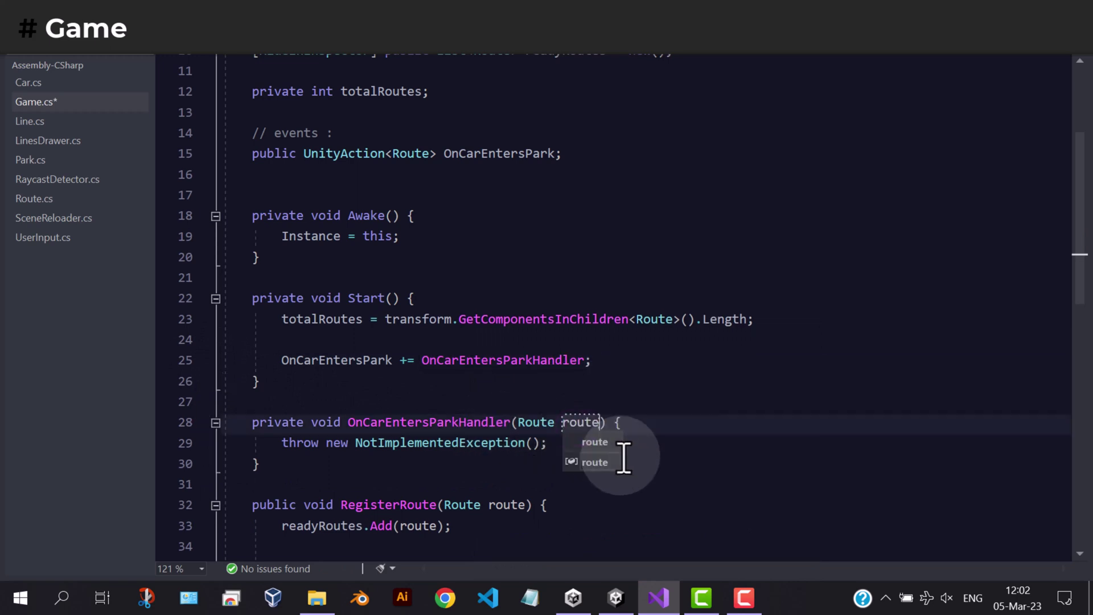
pyautogui.press('Return')
pyautogui.scroll(-2, 618, 455)
pyautogui.tripleClick(303, 331)
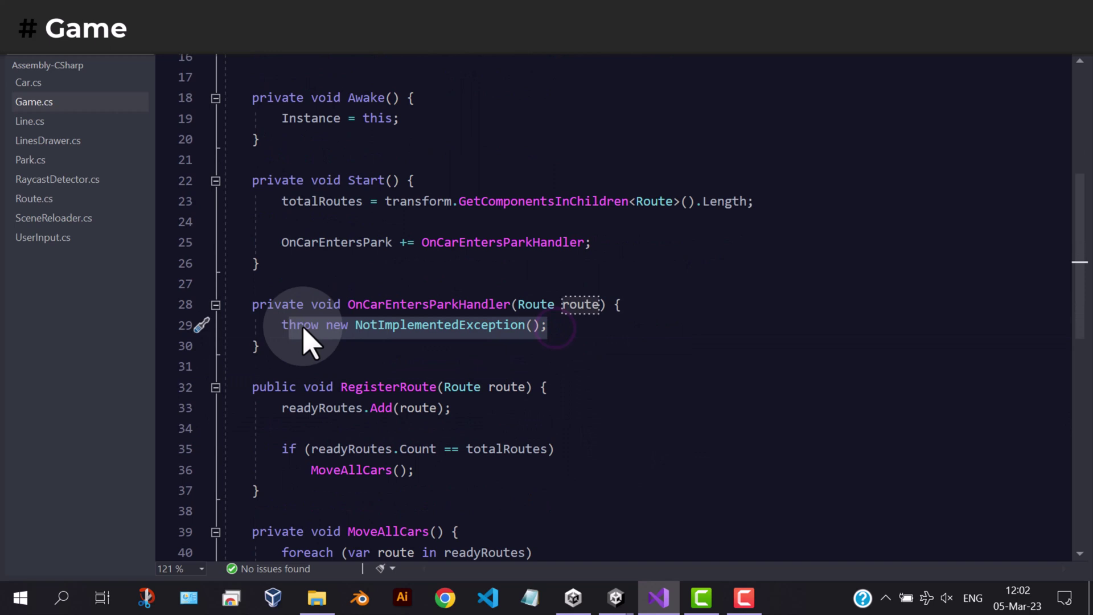
pyautogui.write('car')
pyautogui.press('BackSpace')
pyautogui.press('BackSpace')
pyautogui.press('BackSpace')
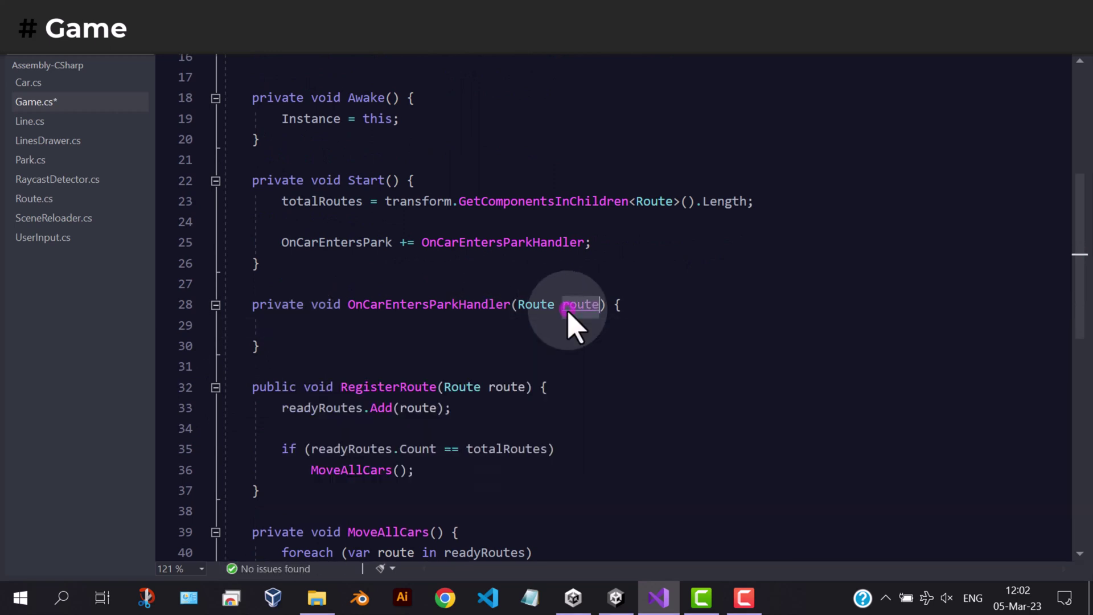
pyautogui.write('route.car.StopDancingAn')
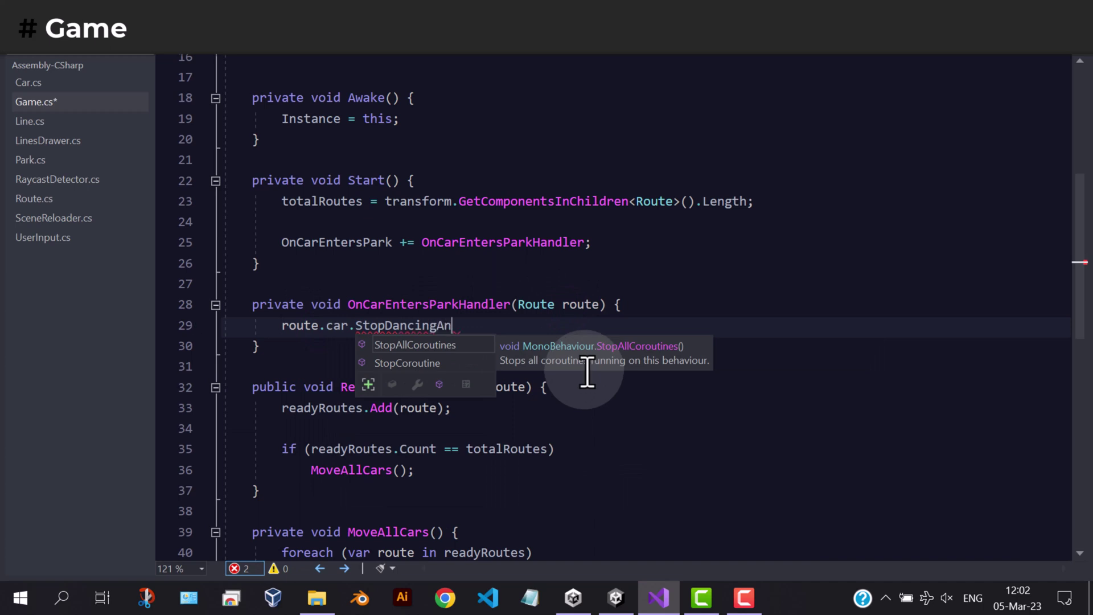
pyautogui.write('im();')
pyautogui.hotkey('ctrl', 's')
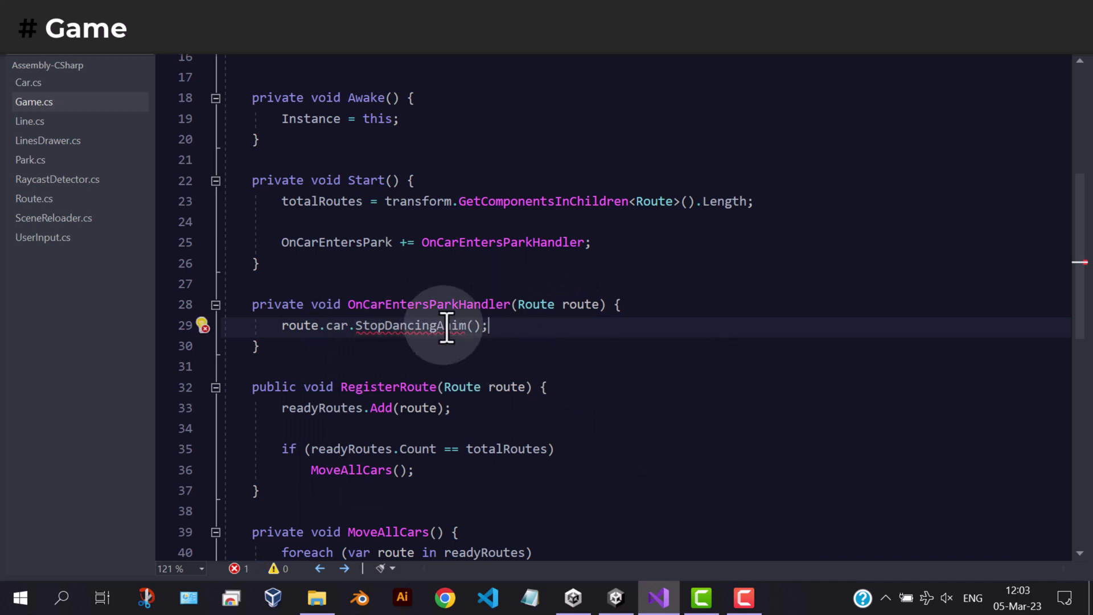
# Step: Add a StopDancingAnim method to Car that calls bodyTransform.DOKill(true)
pyautogui.click(28, 82)
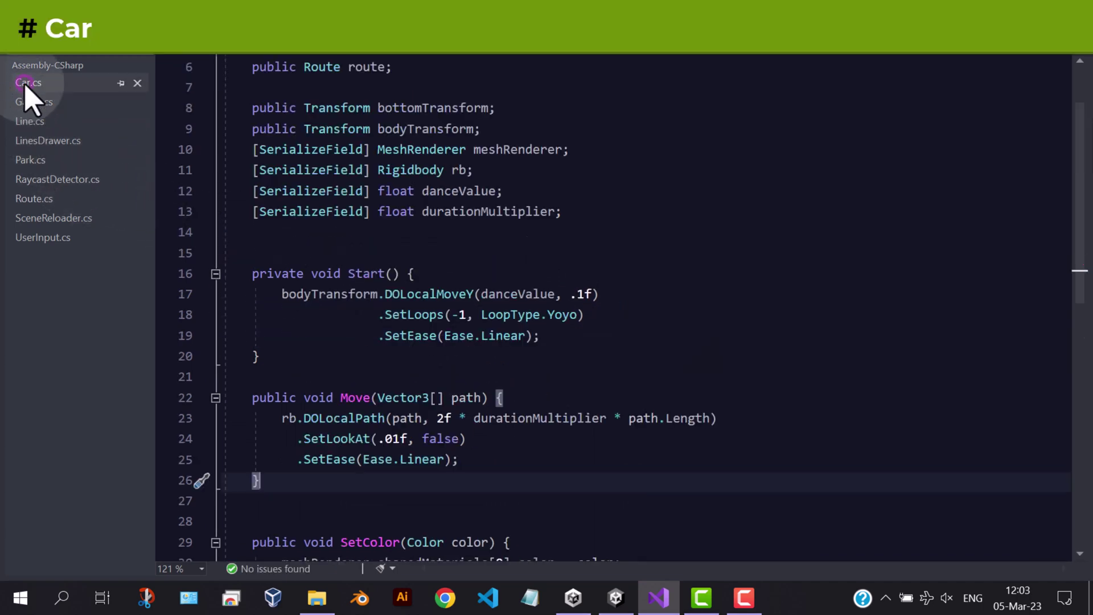
pyautogui.scroll(-2, 355, 273)
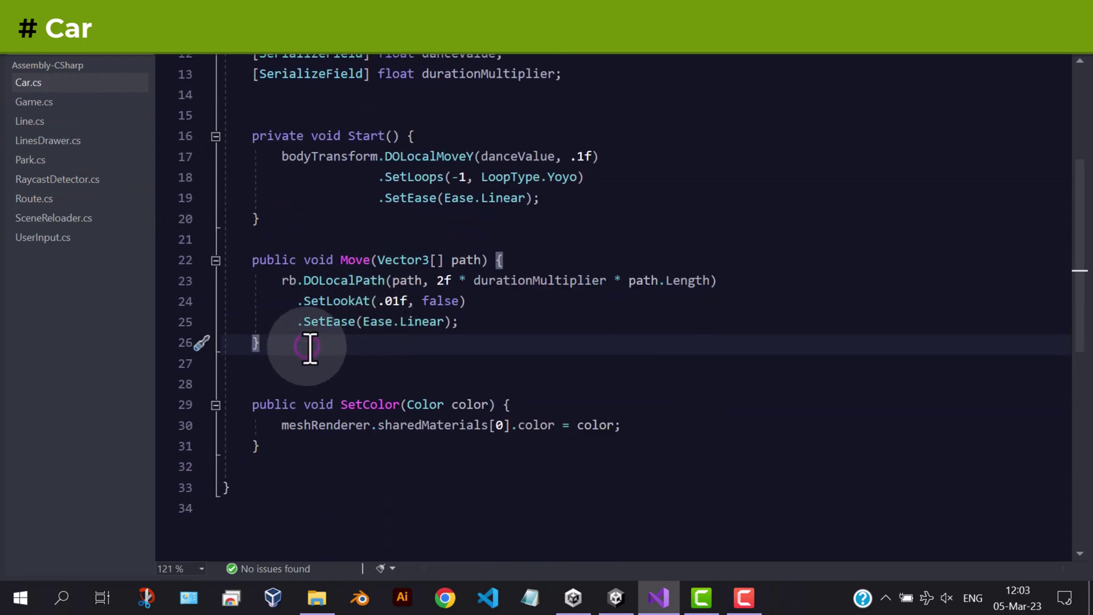
pyautogui.press('Return')
pyautogui.press('Return')
pyautogui.write('public ')
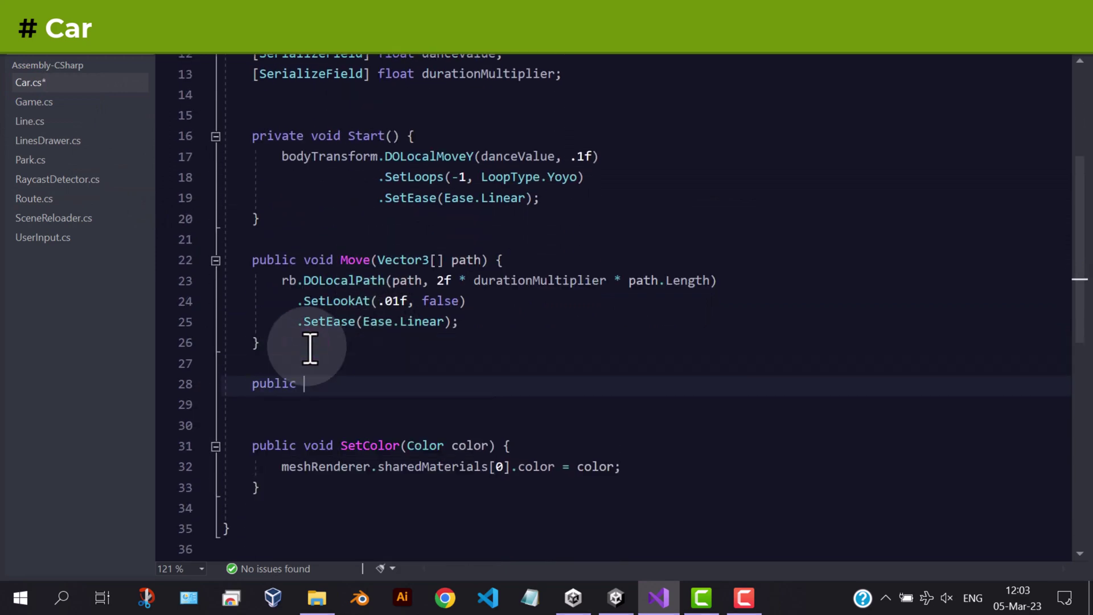
pyautogui.write('void StopDancingAnim() {')
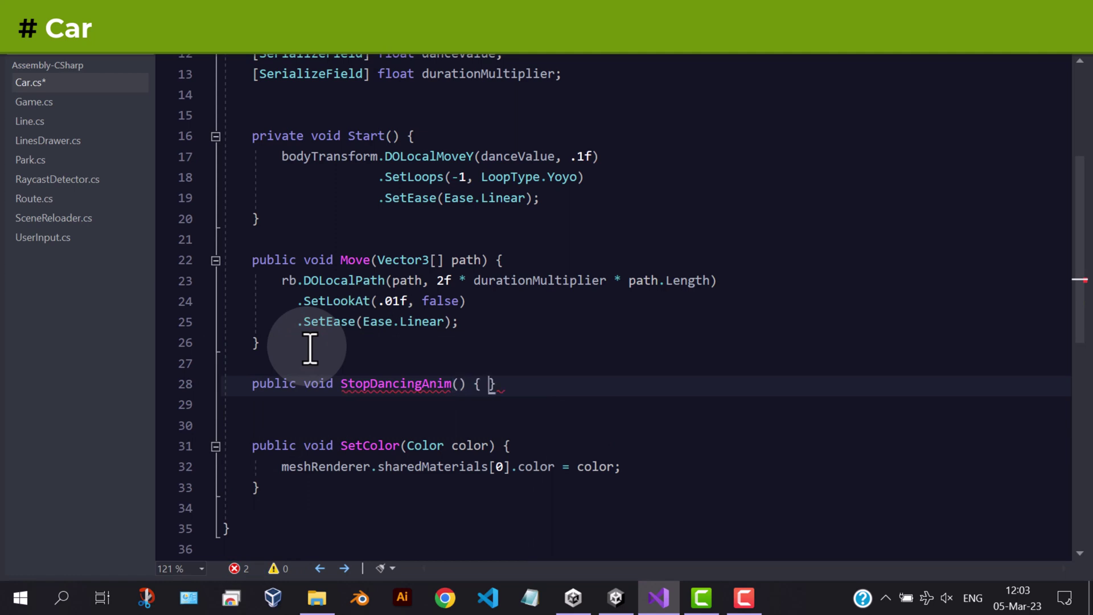
pyautogui.press('Return')
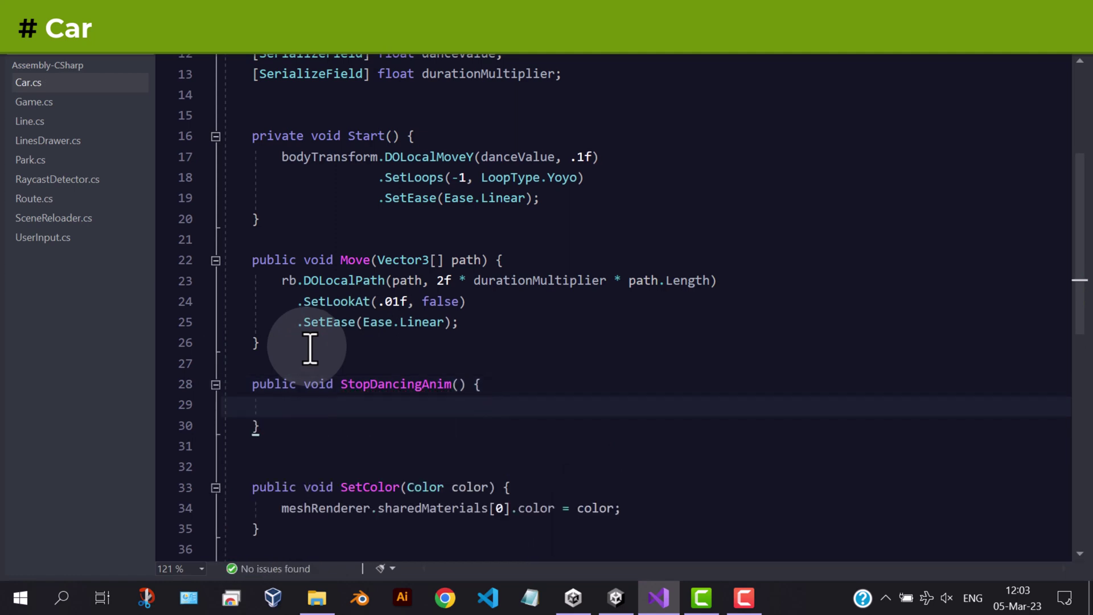
pyautogui.doubleClick(331, 156)
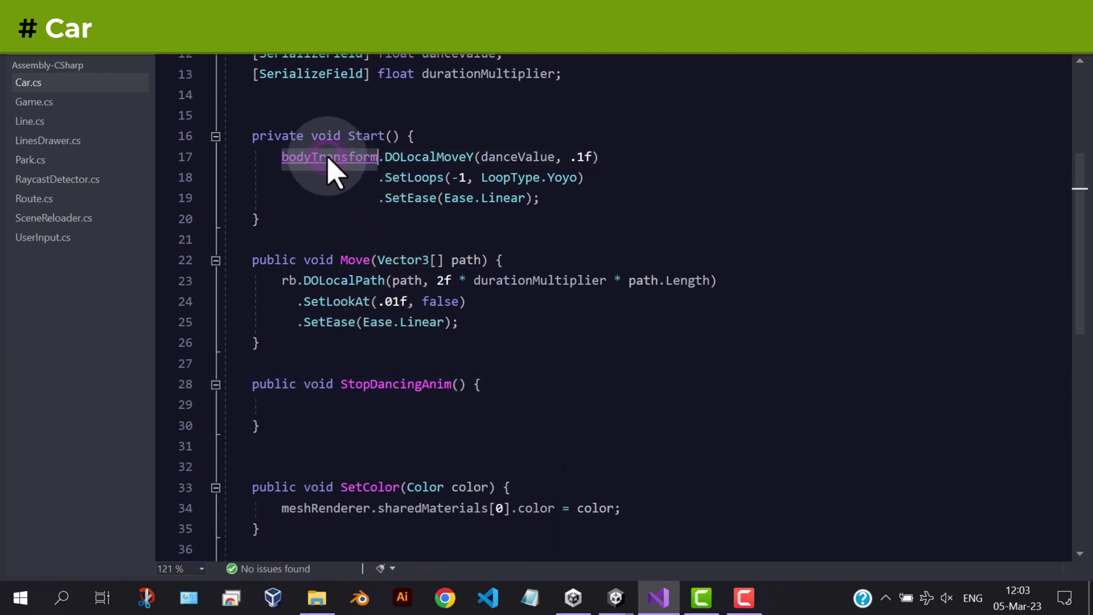
pyautogui.hotkey('ctrl', 'c')
pyautogui.click(320, 405)
pyautogui.hotkey('ctrl', 'v')
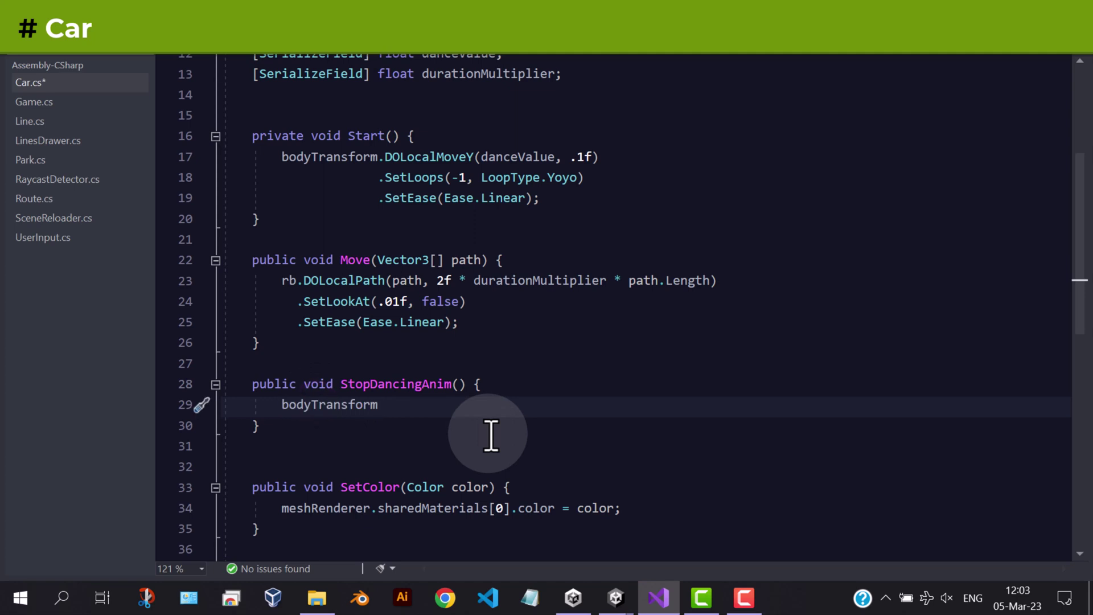
pyautogui.write('.doki')
pyautogui.press('Tab')
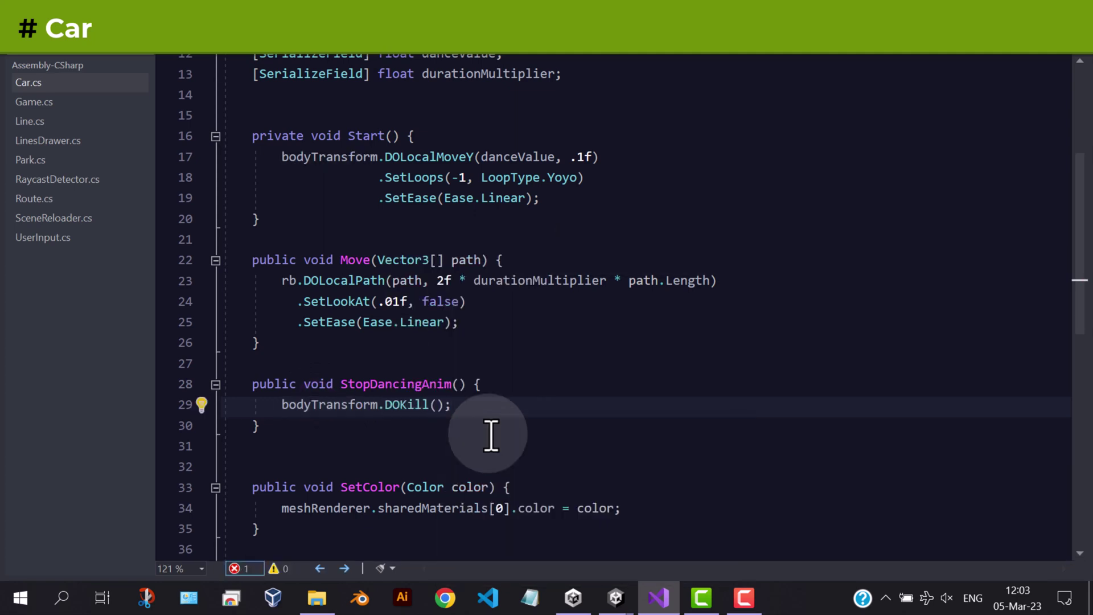
pyautogui.click(435, 404)
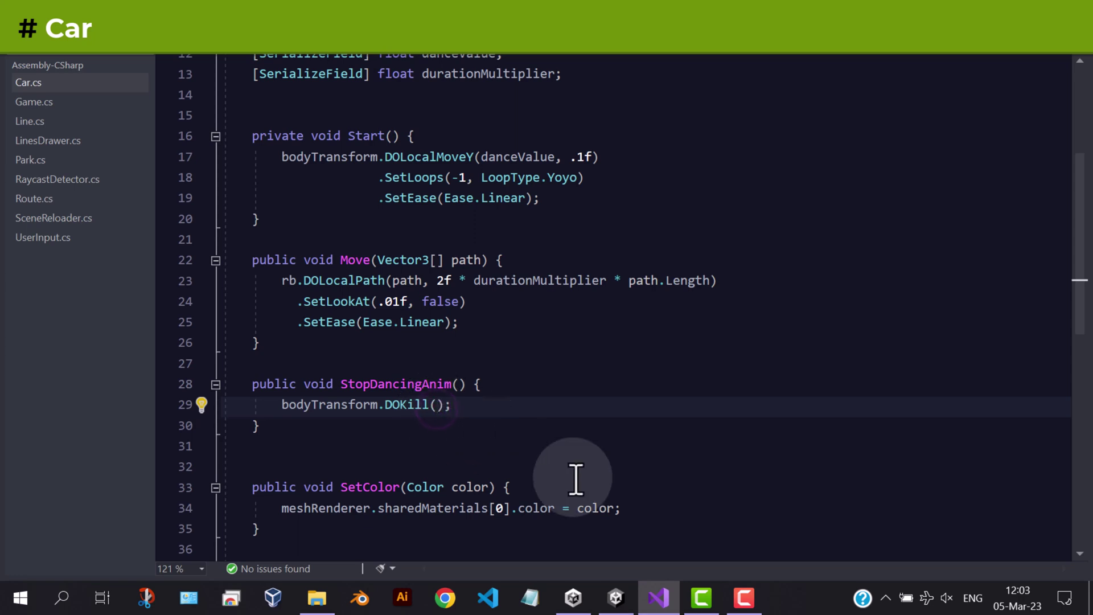
pyautogui.write('true')
pyautogui.click(578, 445)
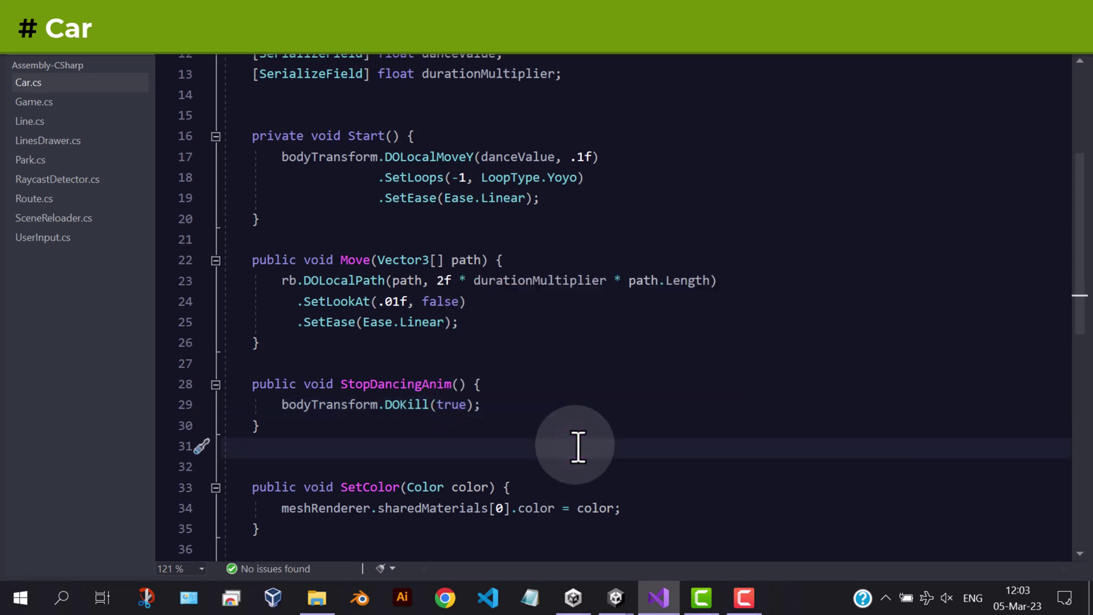
pyautogui.scroll(-2, 578, 445)
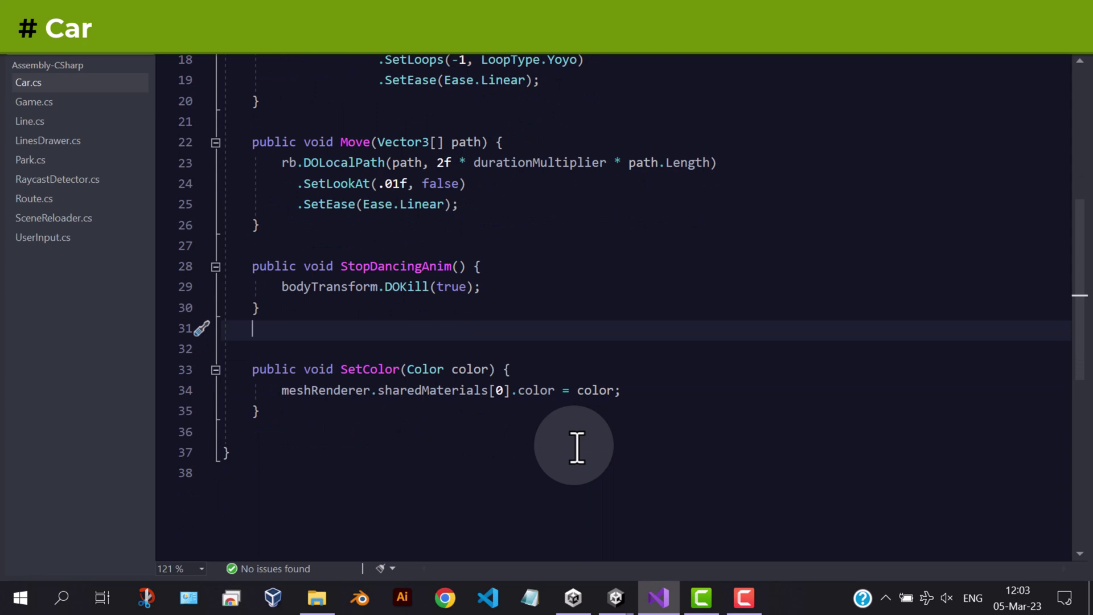
pyautogui.scroll(1, 564, 431)
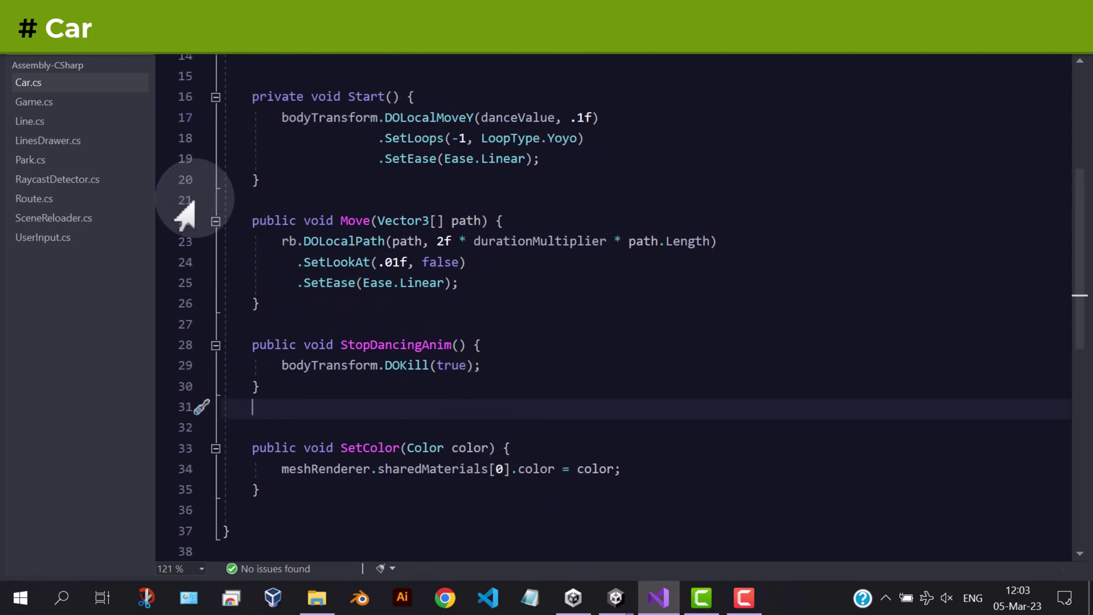
# Step: Review the StopDancingAnim call and OnCarEntersPark name in Game.cs, then bring up Park.cs
pyautogui.click(34, 102)
pyautogui.click(478, 325)
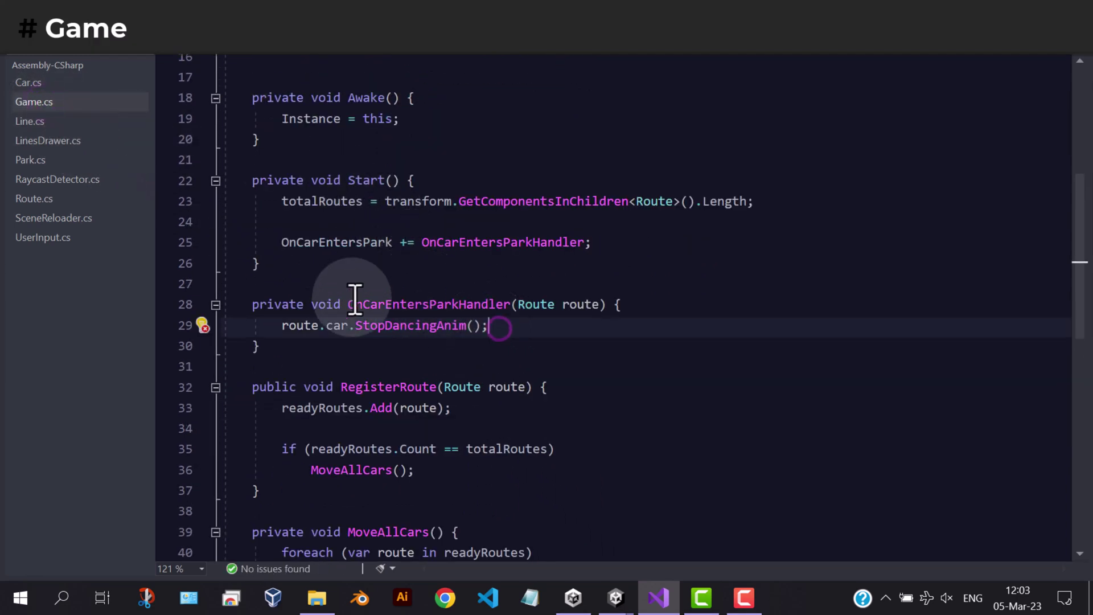
pyautogui.moveTo(282, 242); pyautogui.dragTo(393, 242)
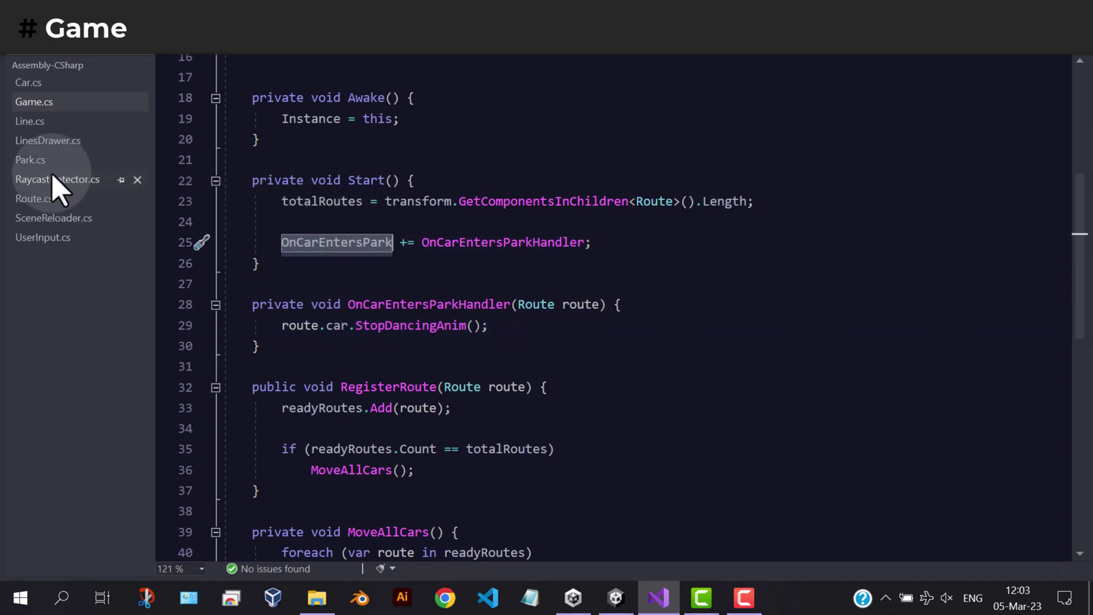
pyautogui.click(30, 160)
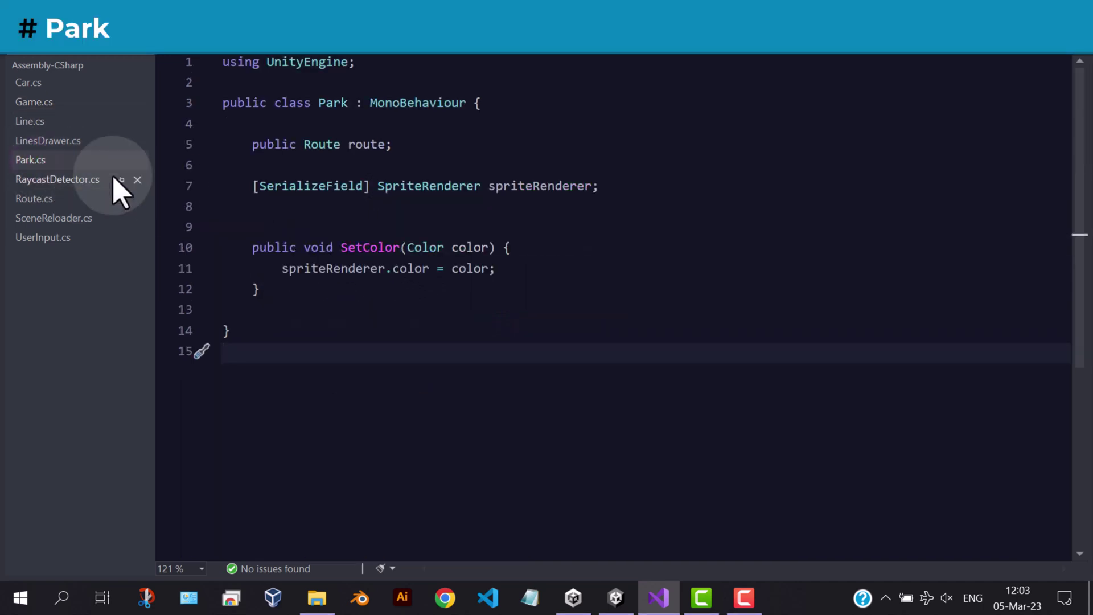
# Step: Add a serialized ParticleSystem fx field and a private ParticleSystem.MainModule fxMainModule field
pyautogui.click(281, 291)
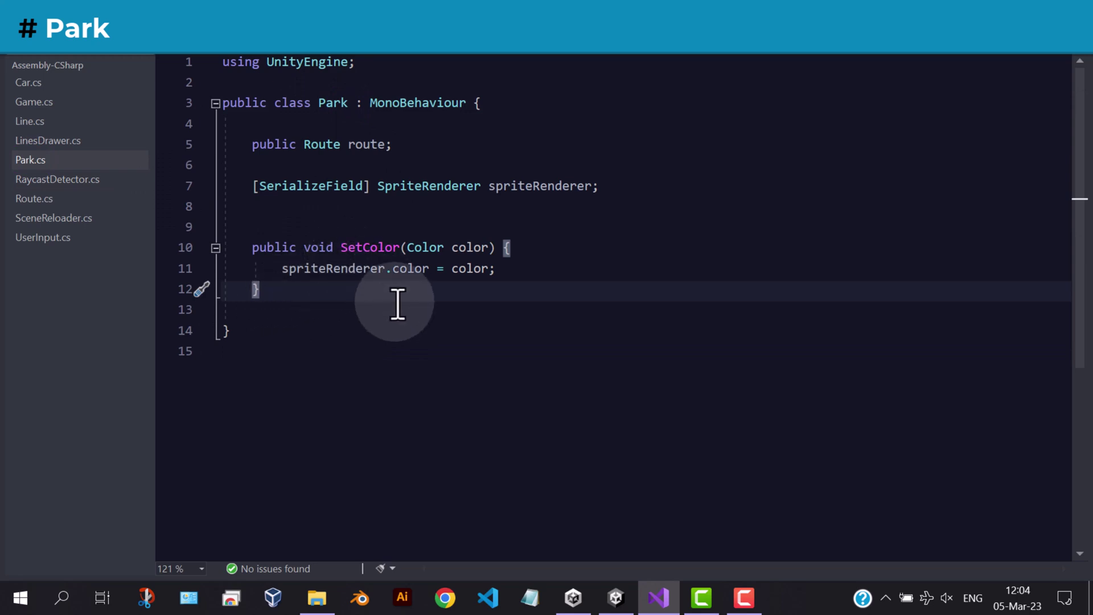
pyautogui.click(624, 190)
pyautogui.press('Return')
pyautogui.write('srf')
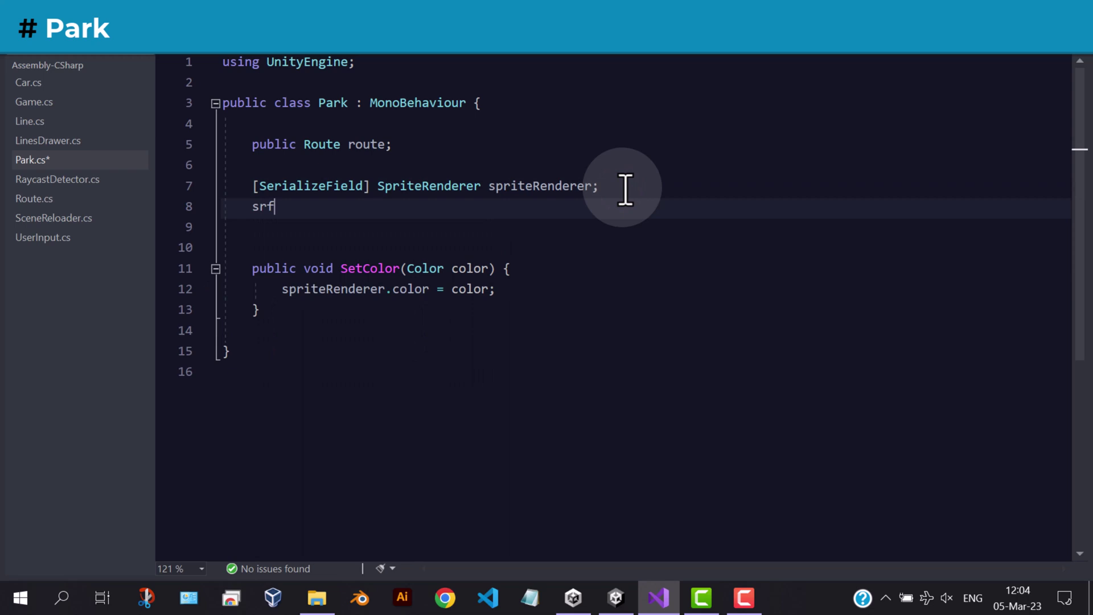
pyautogui.write(' Particle')
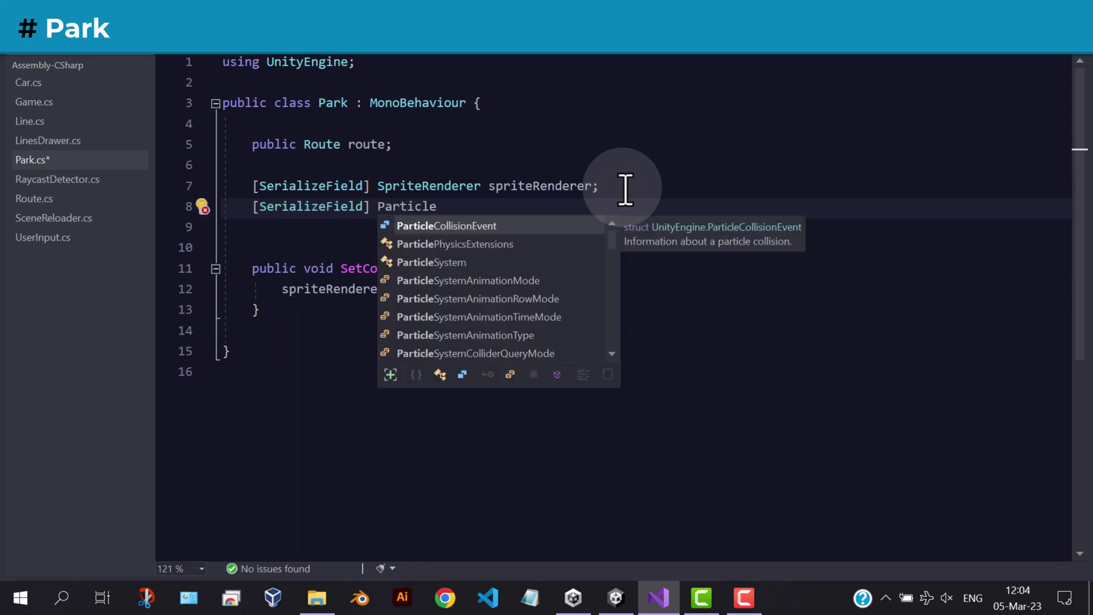
pyautogui.press('Tab')
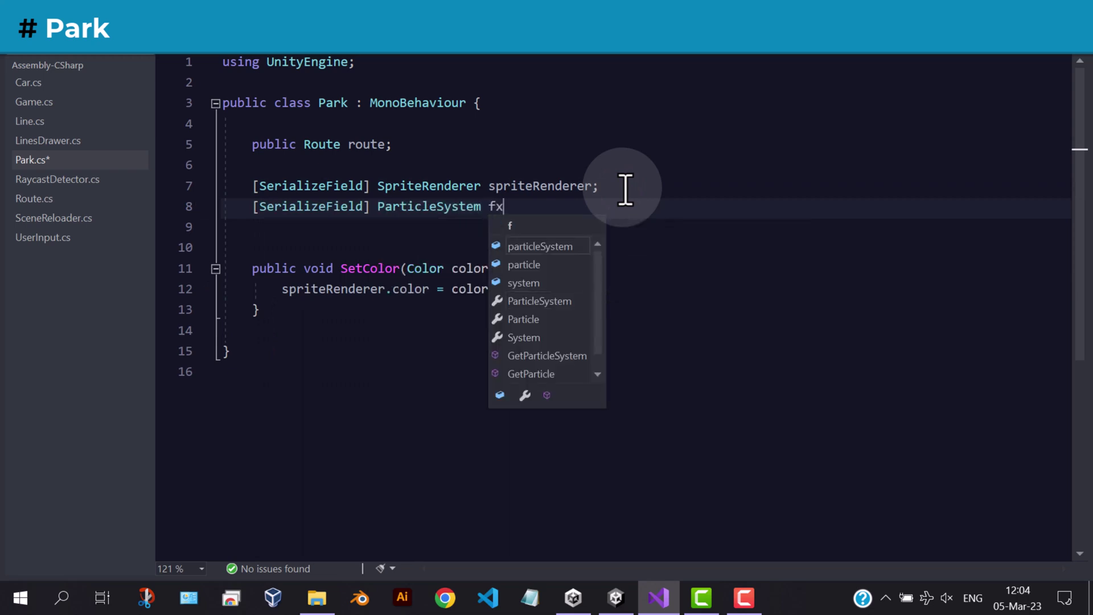
pyautogui.write(';')
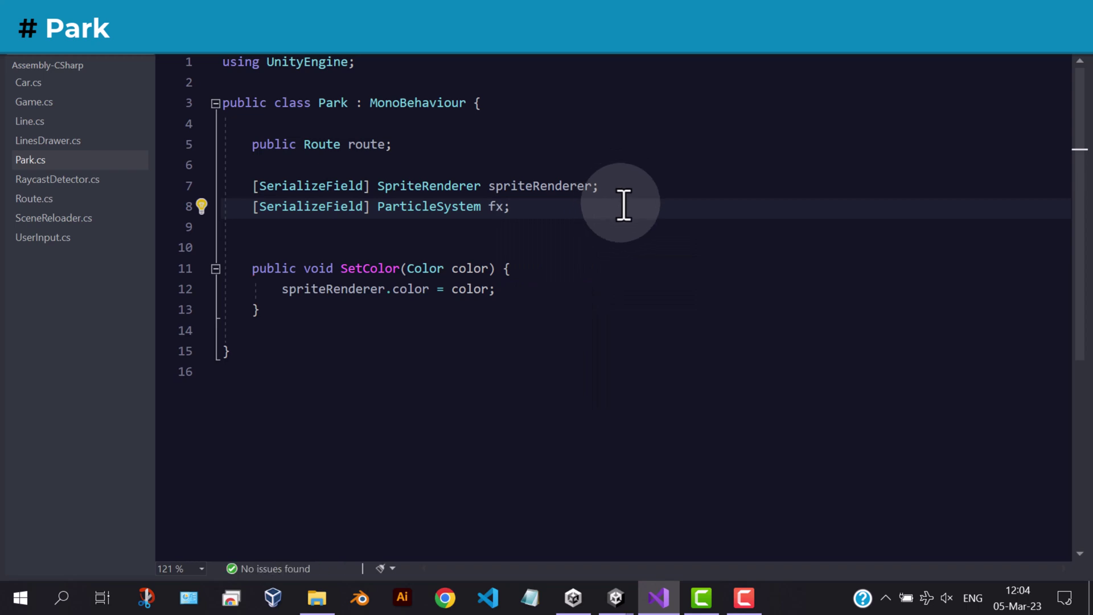
pyautogui.press('Return')
pyautogui.write('priv')
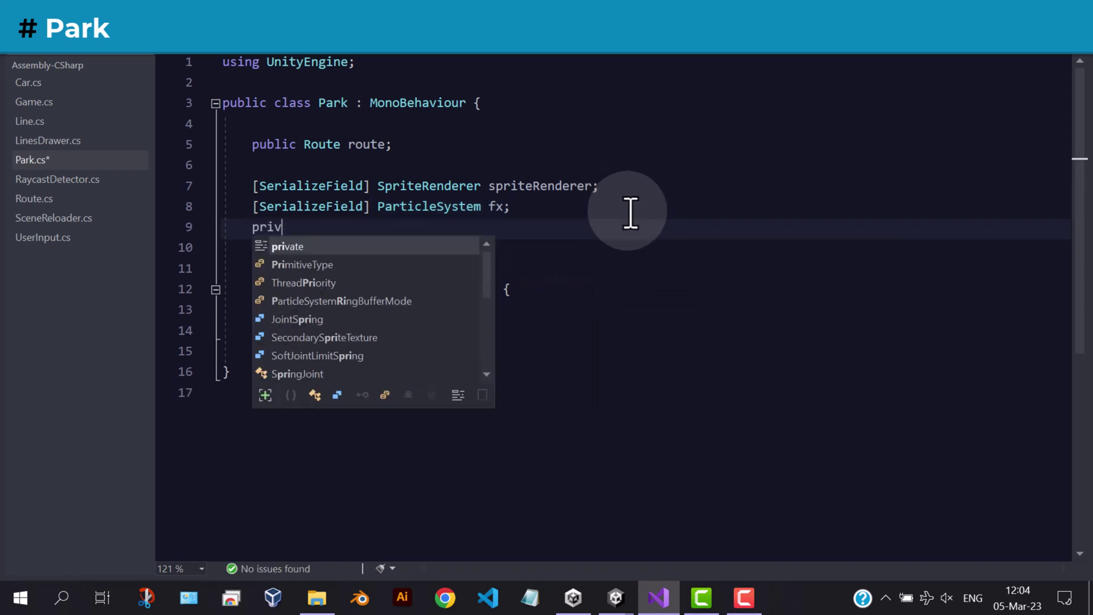
pyautogui.write('ate Particl')
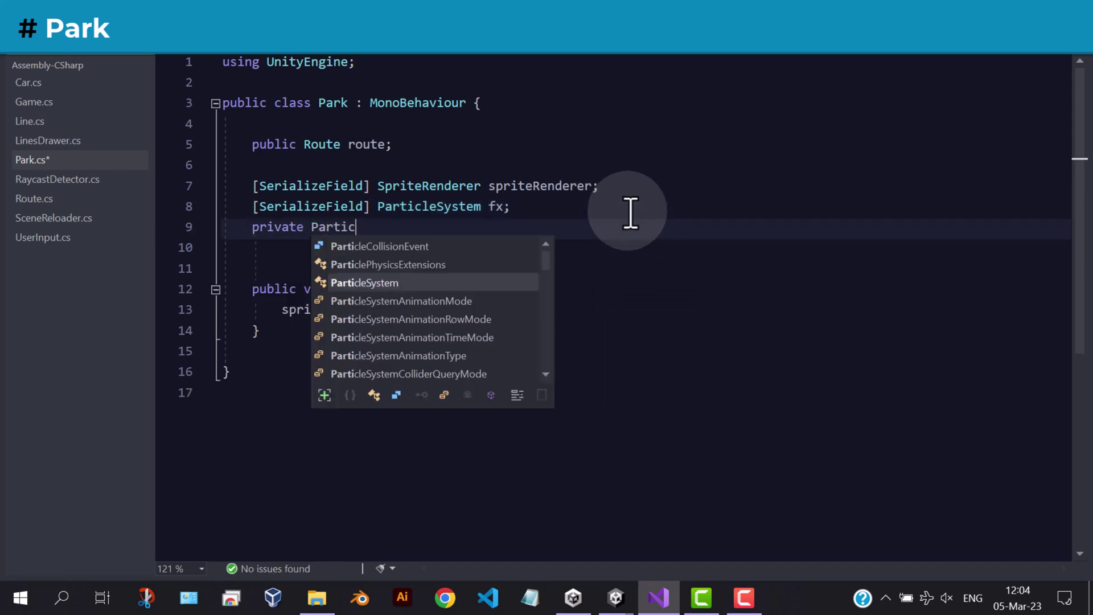
pyautogui.write('eSy')
pyautogui.press('Tab')
pyautogui.write('.m')
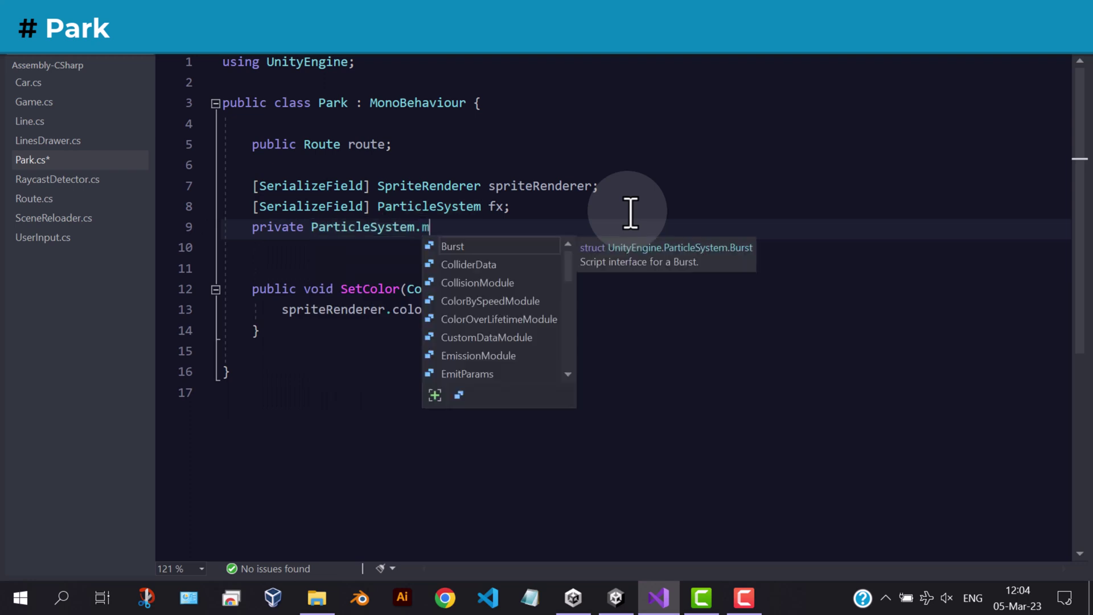
pyautogui.write('ai')
pyautogui.press('Tab')
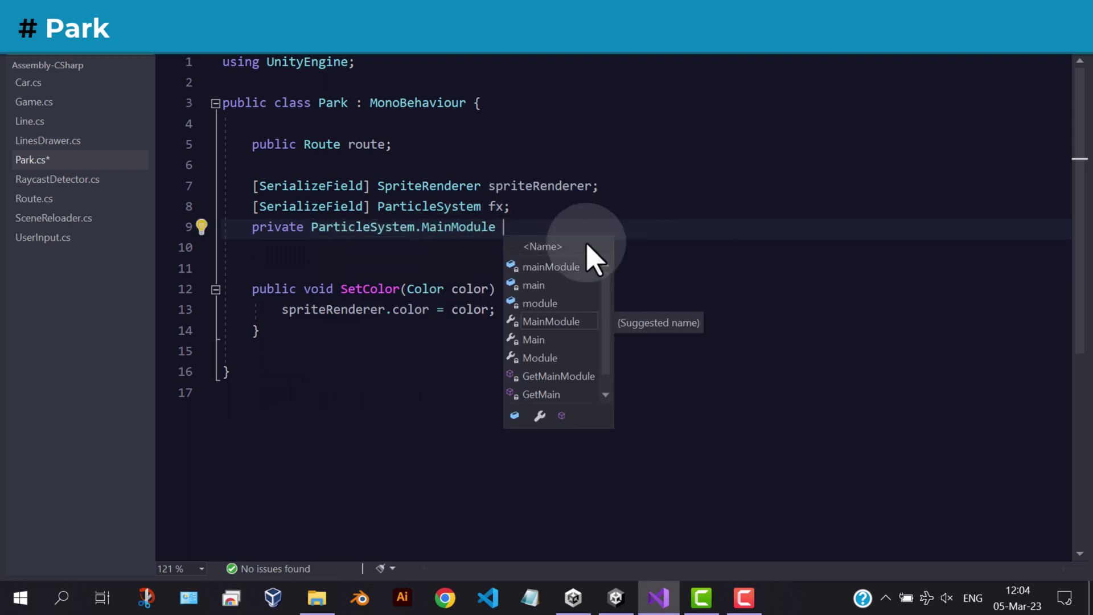
pyautogui.write('le')
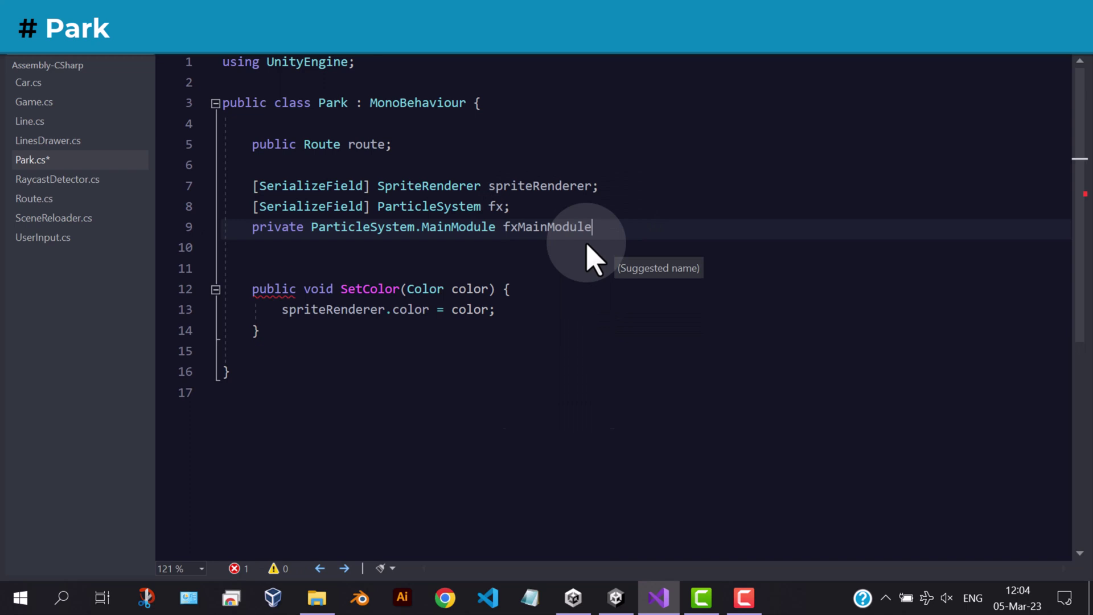
pyautogui.write(';')
# Step: Add a Start method assigning fxMainModule = fx.main
pyautogui.press('Return')
pyautogui.press('Return')
pyautogui.write('st')
pyautogui.press('Tab')
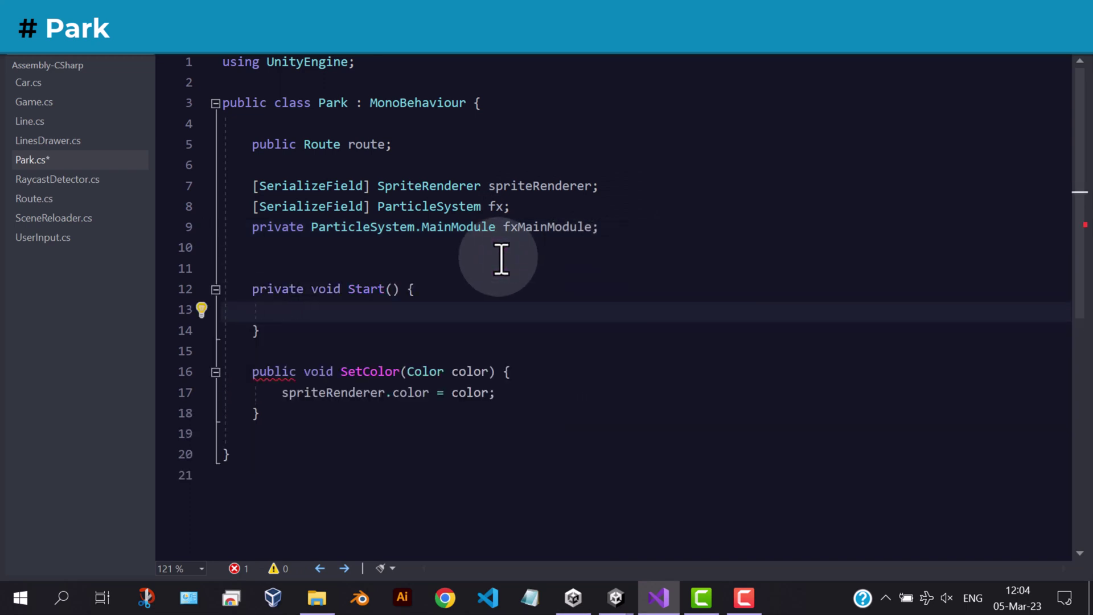
pyautogui.write('fxma')
pyautogui.press('Tab')
pyautogui.write('= ')
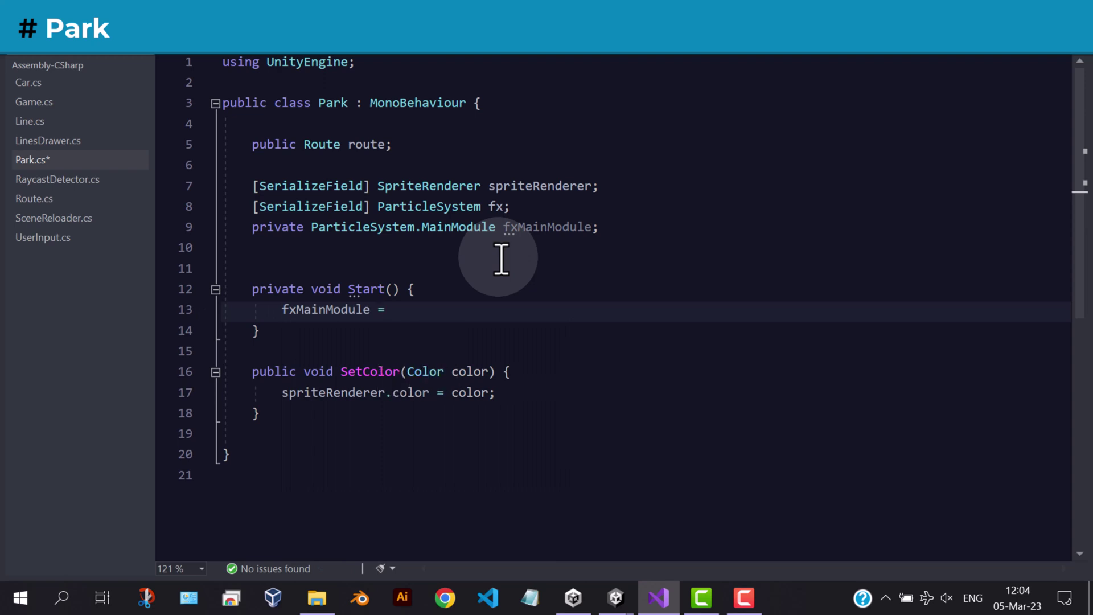
pyautogui.write('fx.main')
pyautogui.write(';')
pyautogui.press('Down')
# Step: Add OnTriggerEnter that checks the other collider with TryGetComponent for a Car
pyautogui.press('Return')
pyautogui.press('Return')
pyautogui.write('ontr')
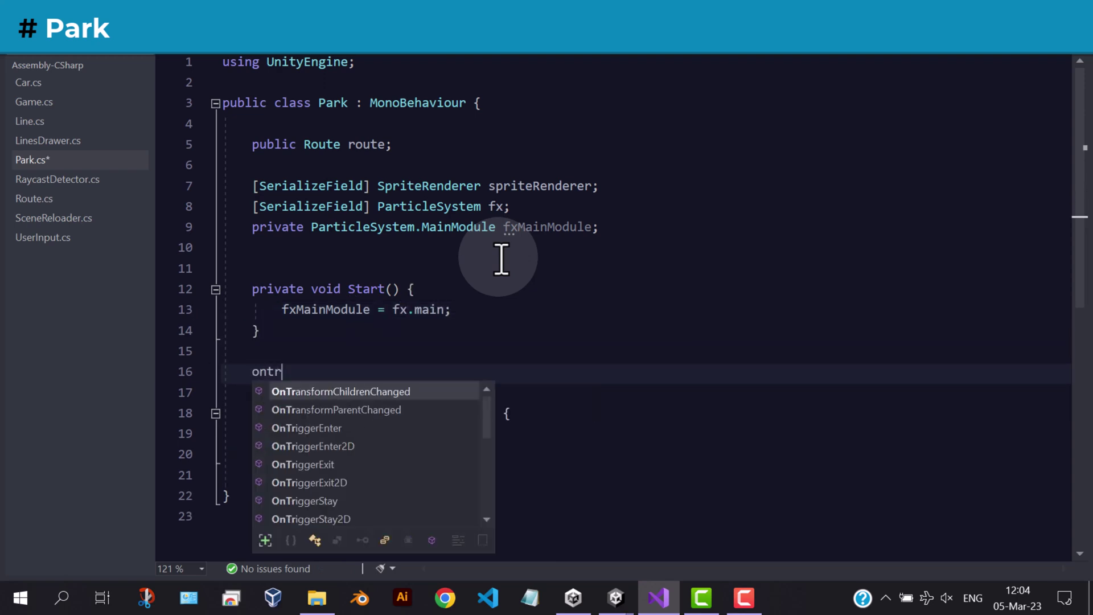
pyautogui.write('igg')
pyautogui.press('Tab')
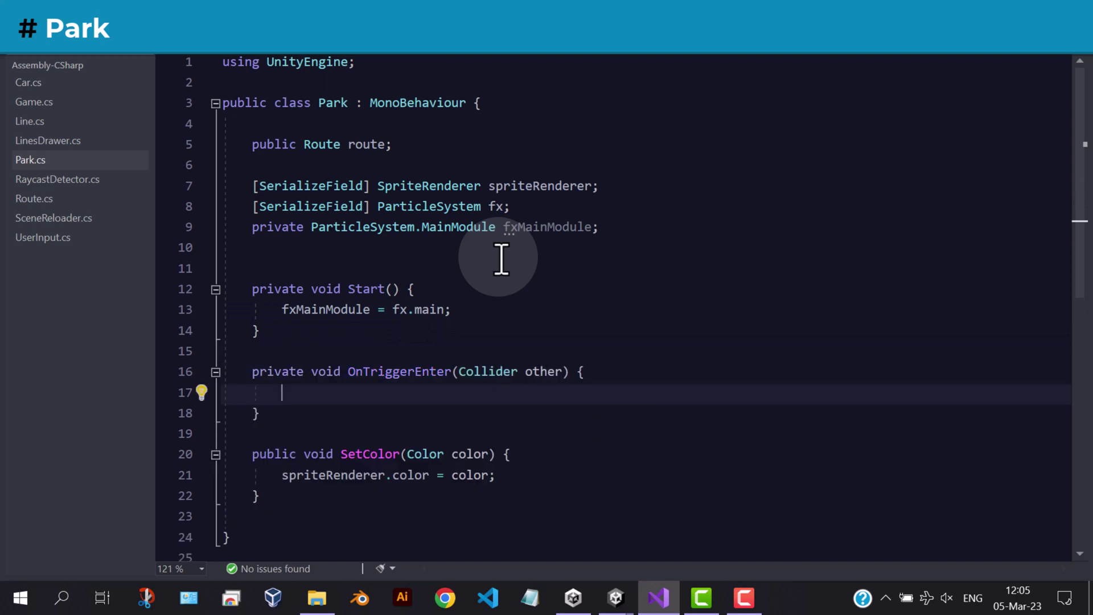
pyautogui.click(344, 392)
pyautogui.write('if (')
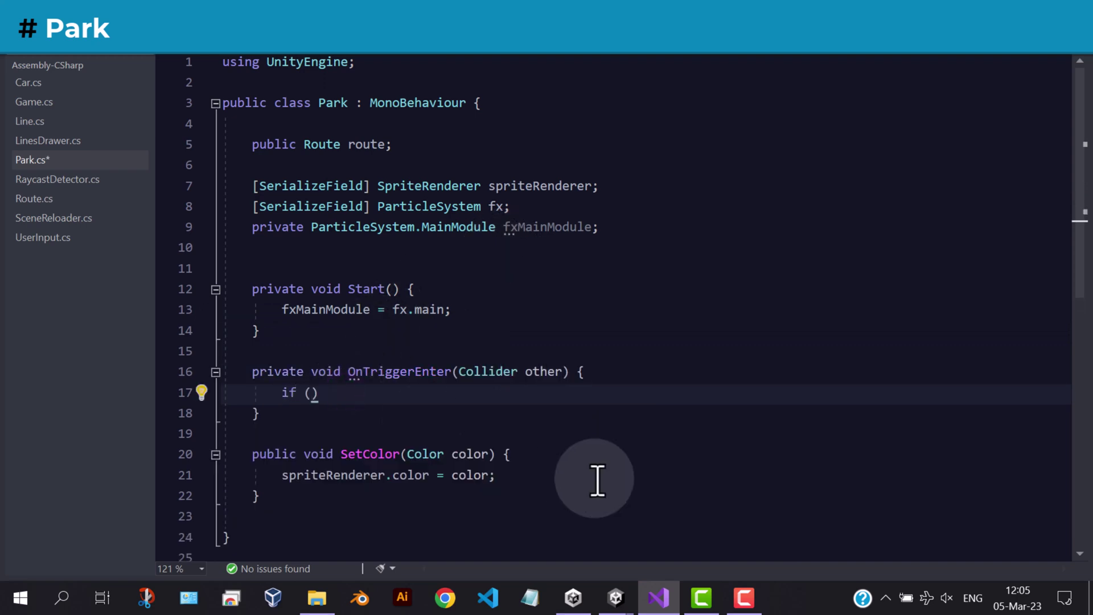
pyautogui.write('{')
pyautogui.press('Return')
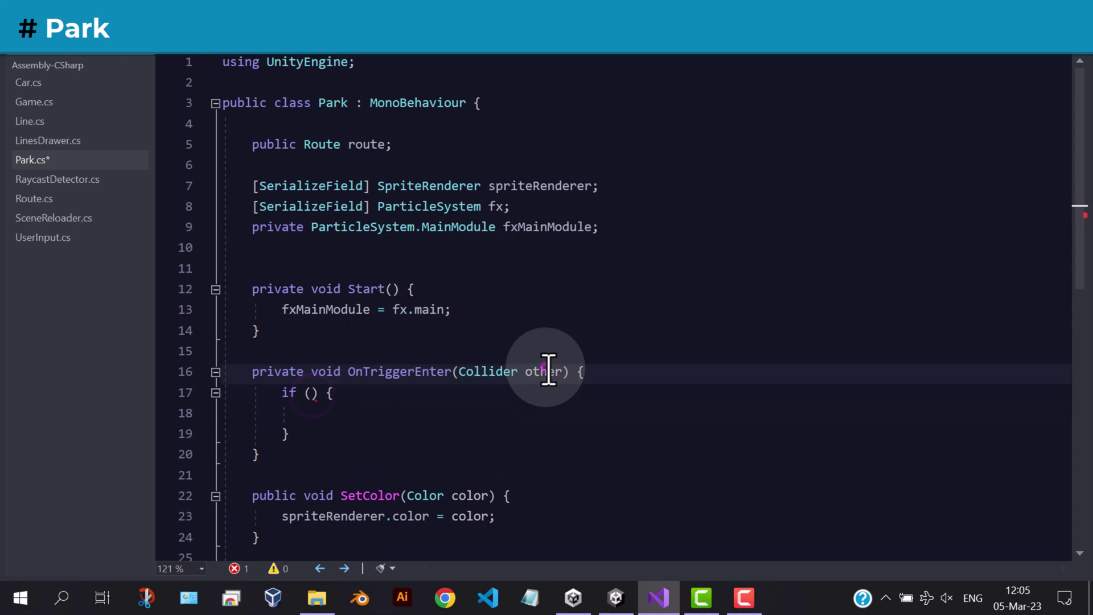
pyautogui.doubleClick(543, 371)
pyautogui.click(311, 392)
pyautogui.write('other.')
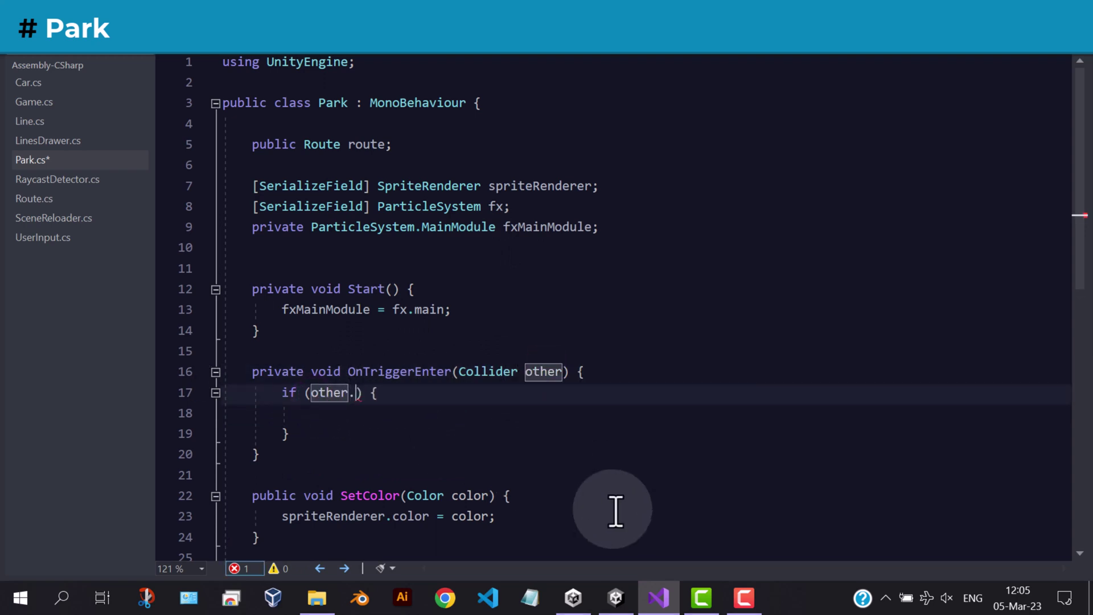
pyautogui.write('try')
pyautogui.press('Tab')
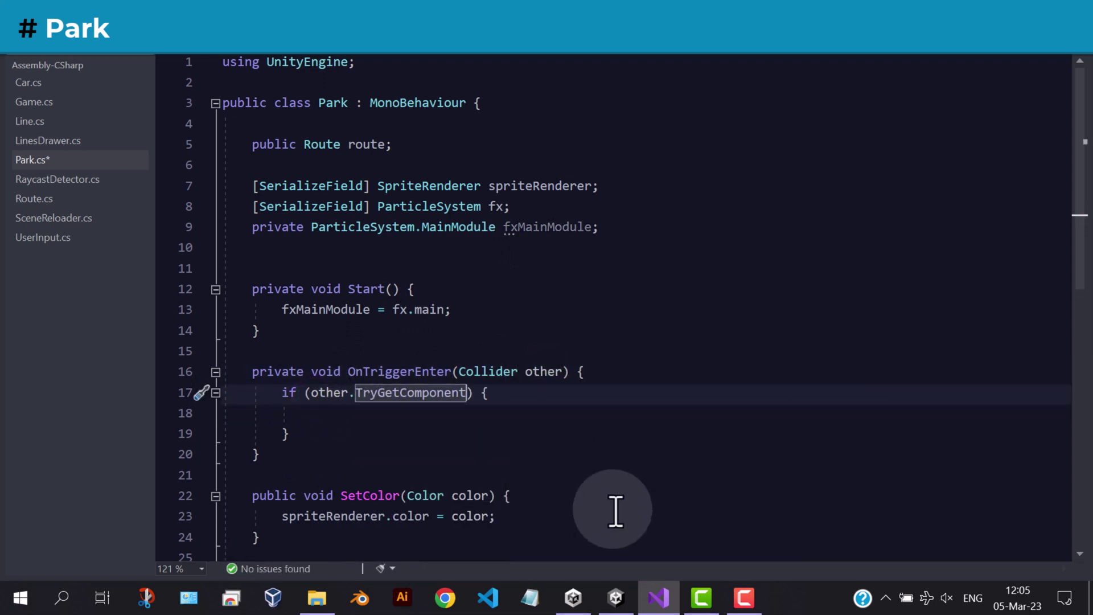
pyautogui.write('out Car car')
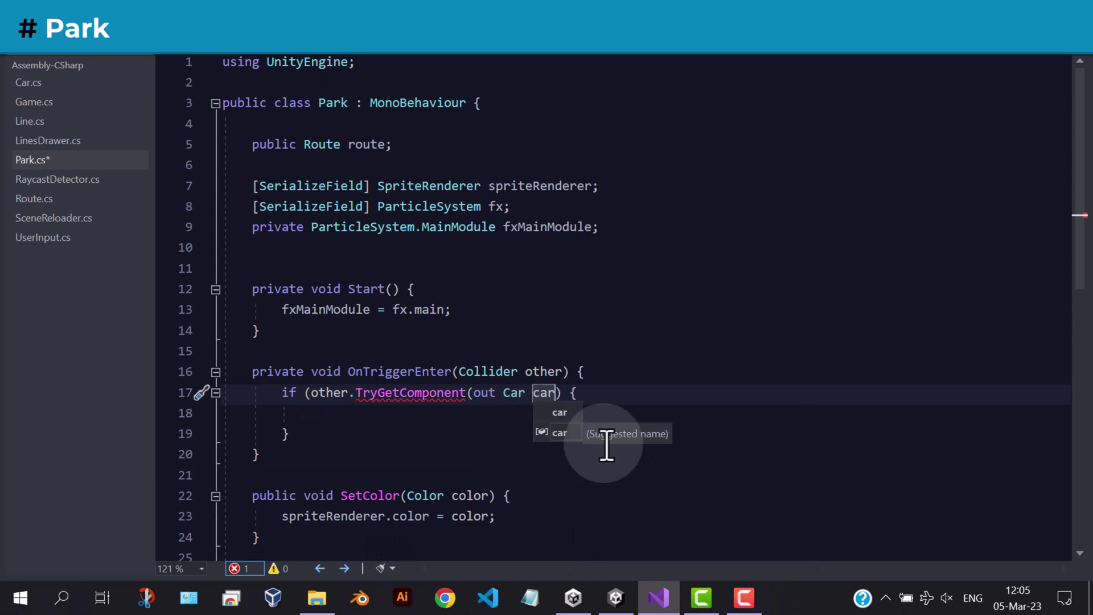
pyautogui.click(563, 392)
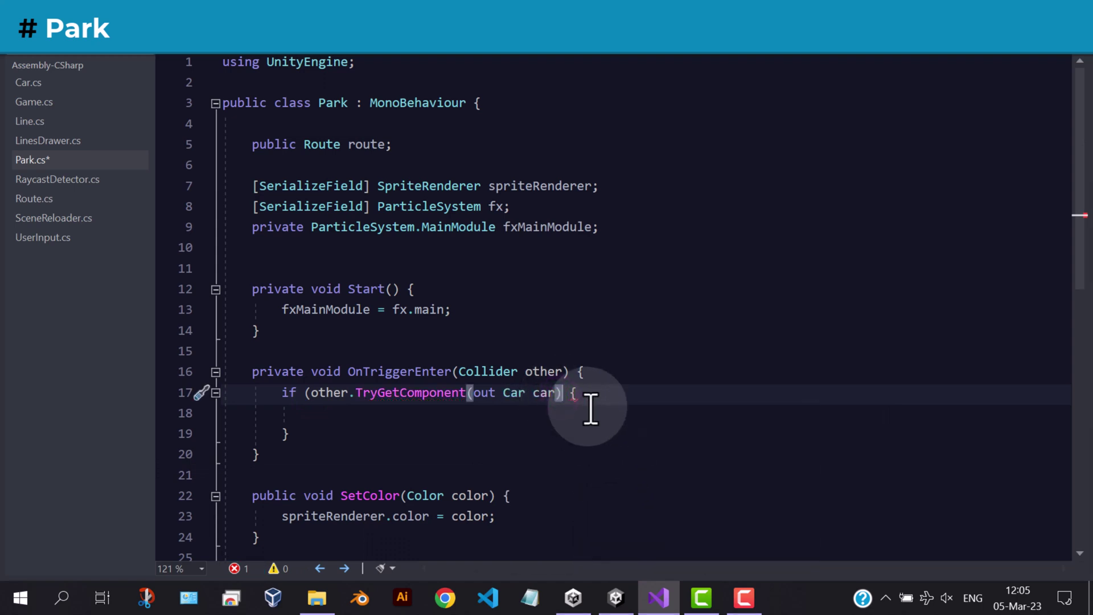
pyautogui.write(')')
# Step: Inside, check car.route == route and call Game.Instance.OnCarEntersPark?.Invoke(route)
pyautogui.click(589, 412)
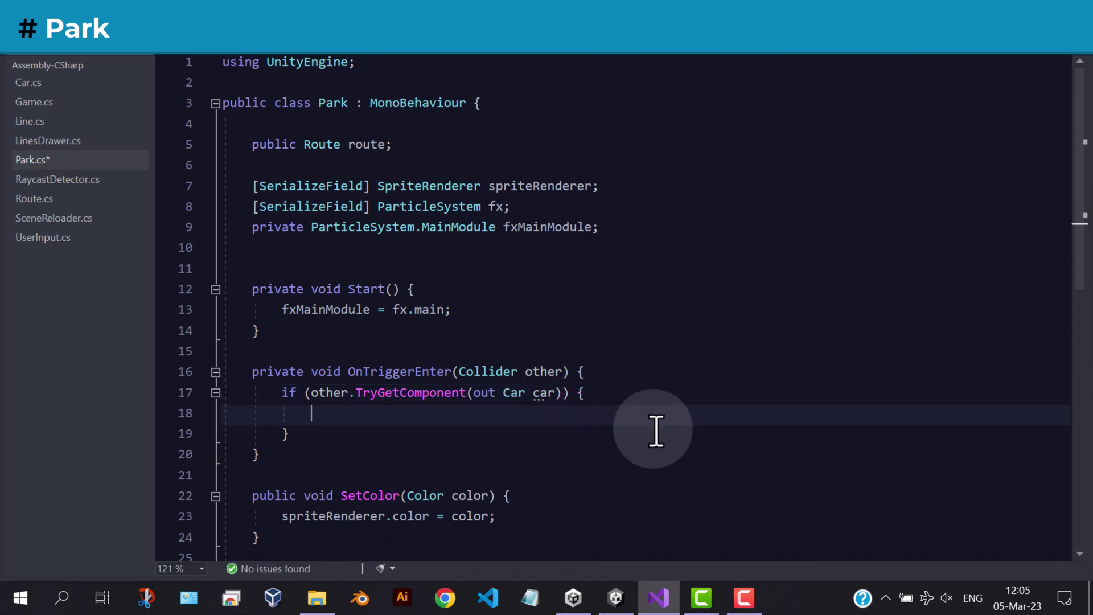
pyautogui.write('if')
pyautogui.write('car.rout')
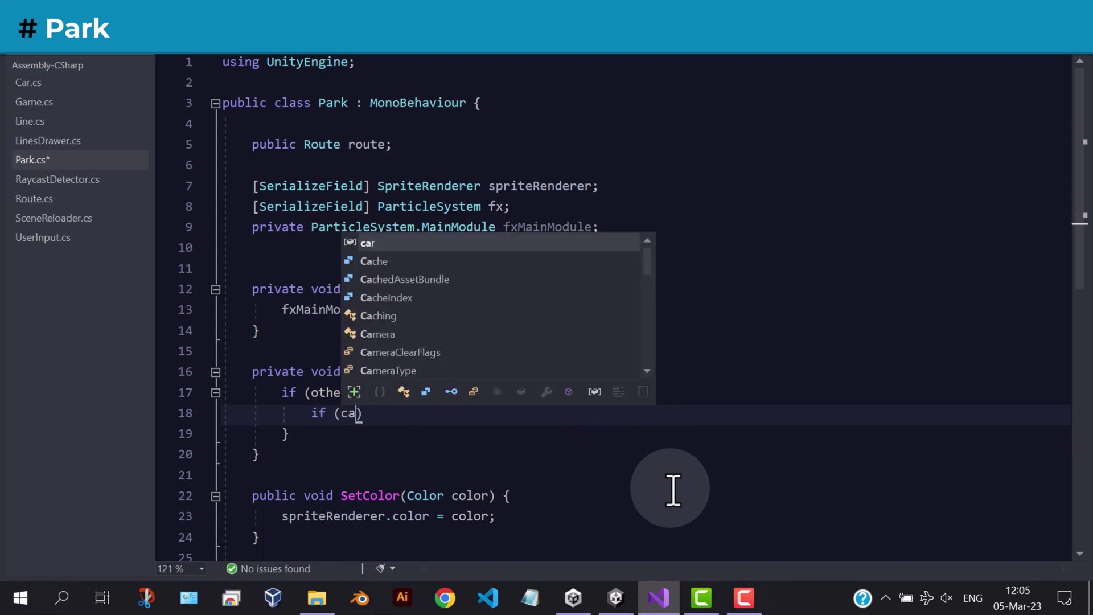
pyautogui.press('Tab')
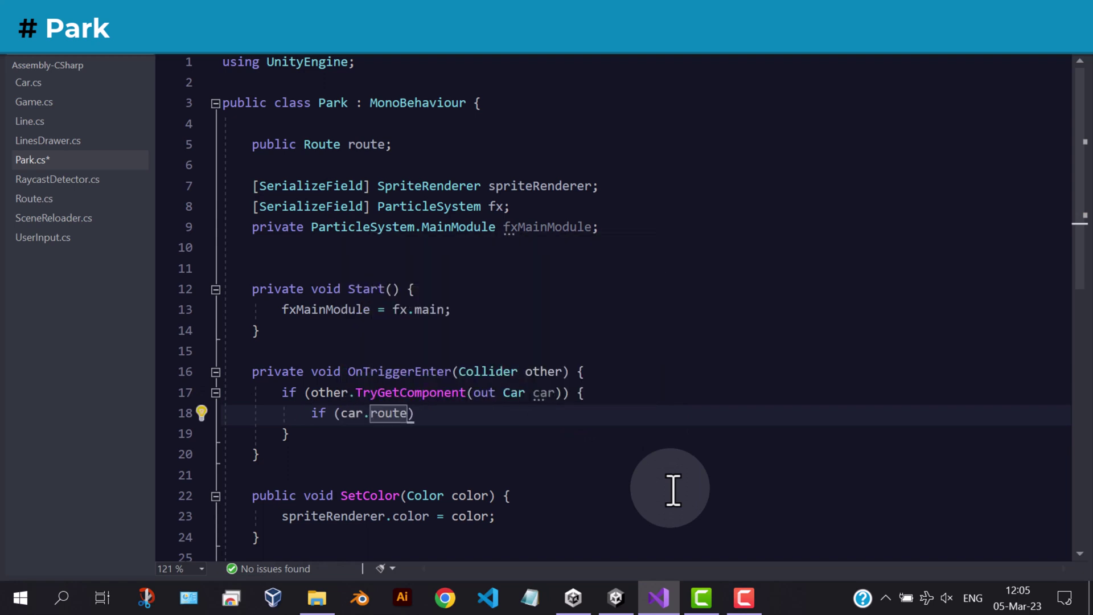
pyautogui.write('==')
pyautogui.doubleClick(366, 145)
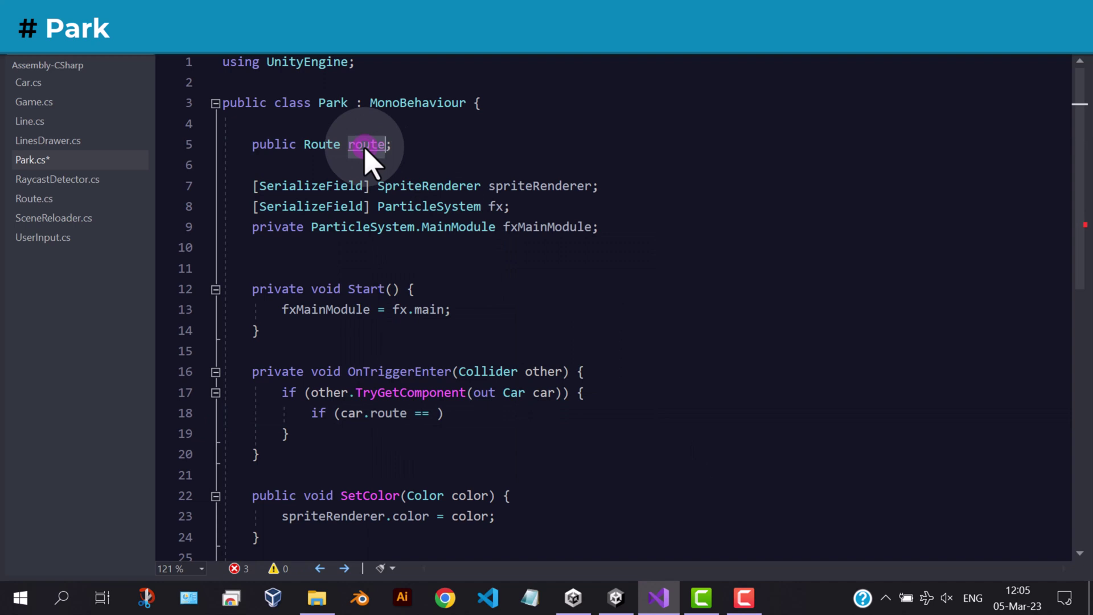
pyautogui.click(439, 413)
pyautogui.write('route')
pyautogui.click(557, 419)
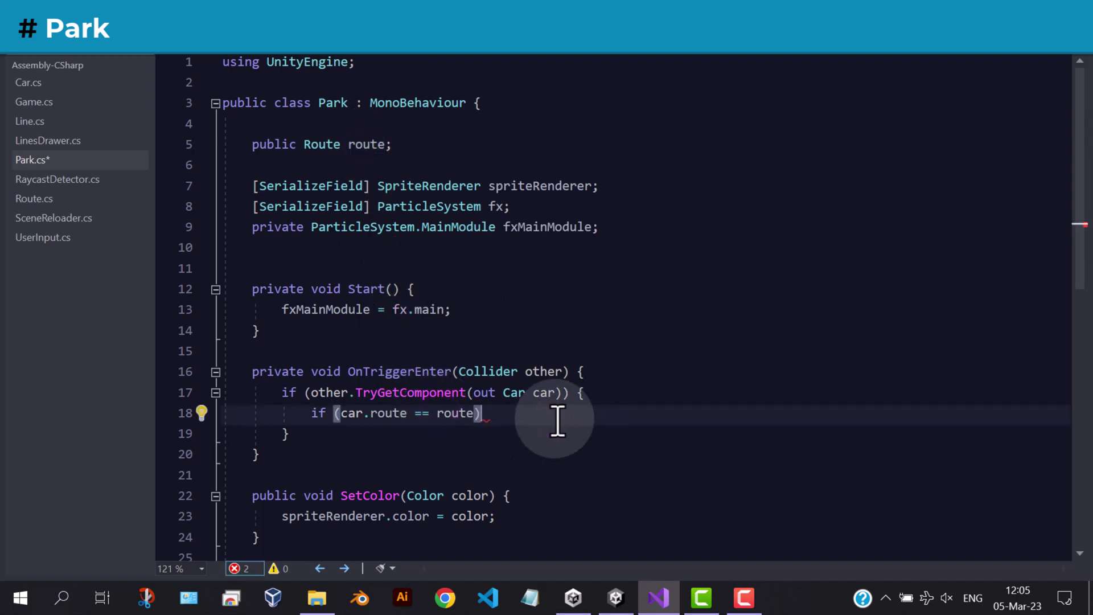
pyautogui.press('Return')
pyautogui.write('Gam')
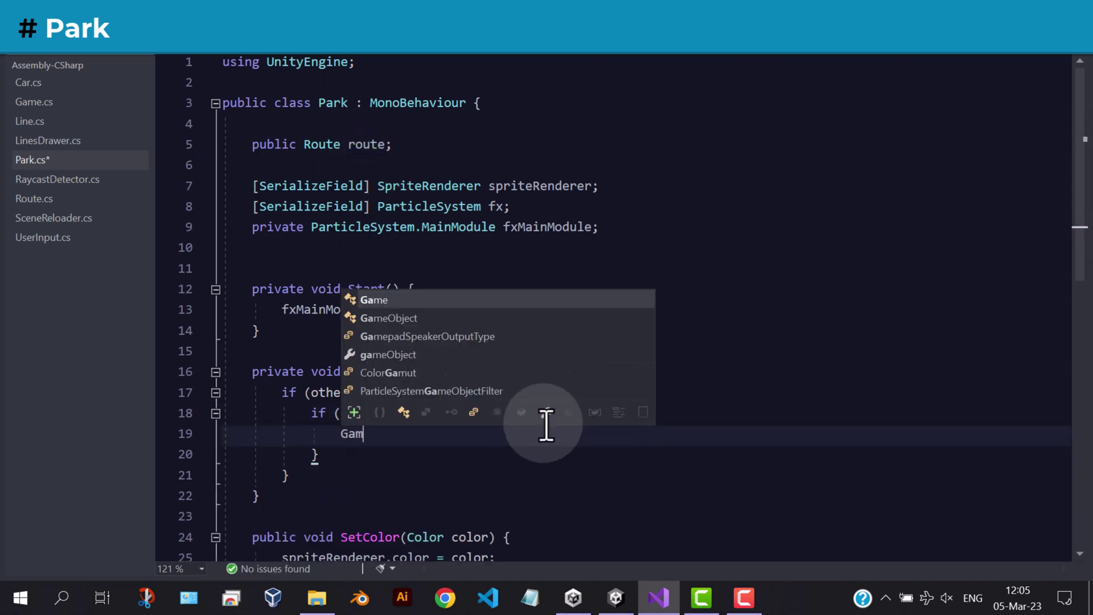
pyautogui.write('e.In')
pyautogui.press('Tab')
pyautogui.write('.o')
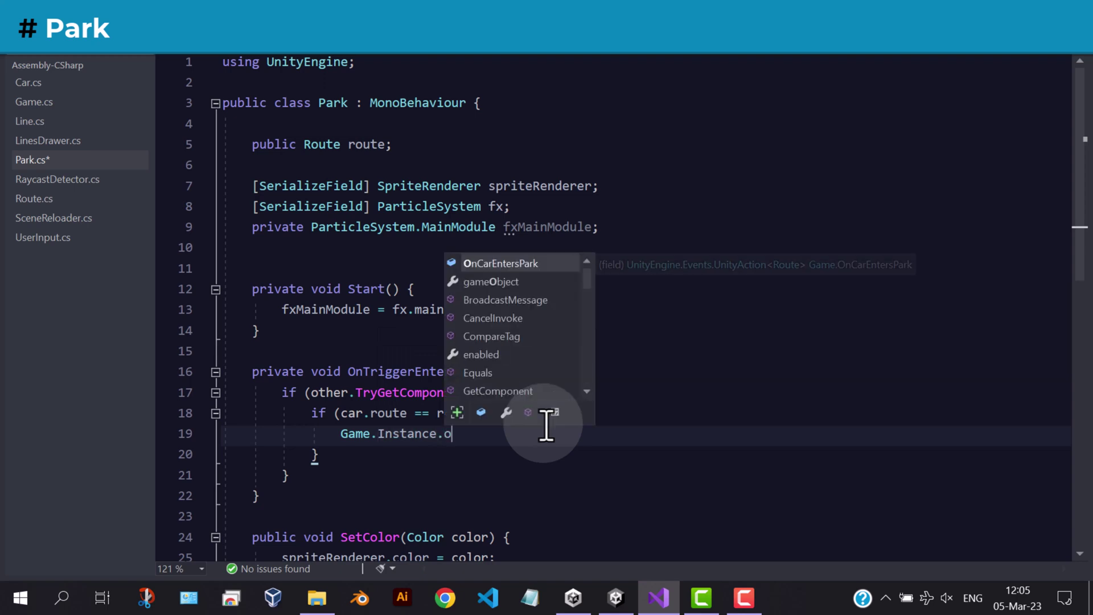
pyautogui.write('n')
pyautogui.press('Tab')
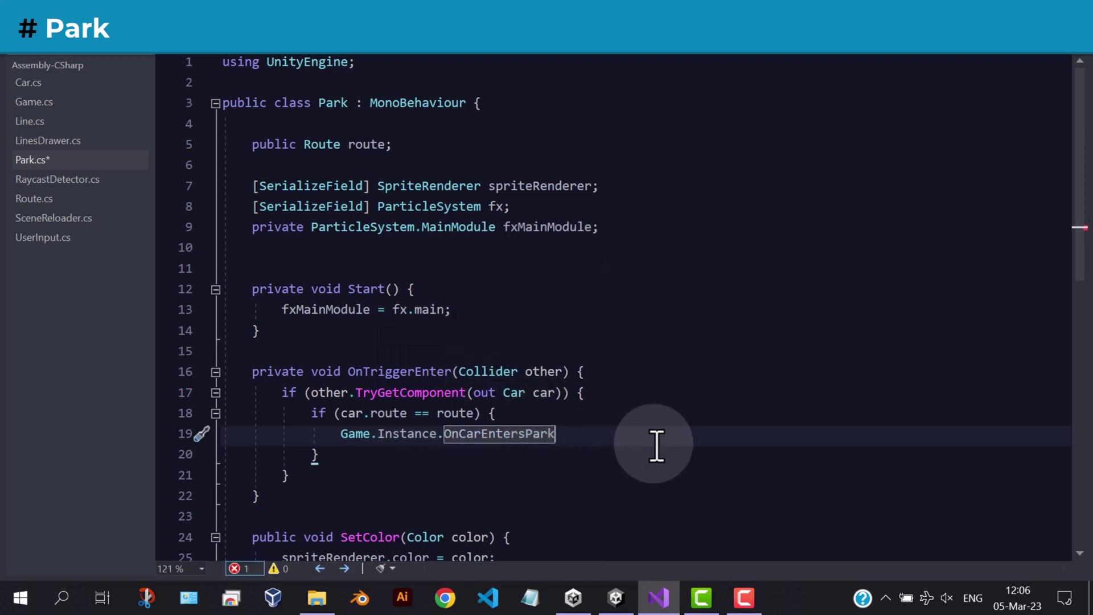
pyautogui.write('?.inv')
pyautogui.press('Tab')
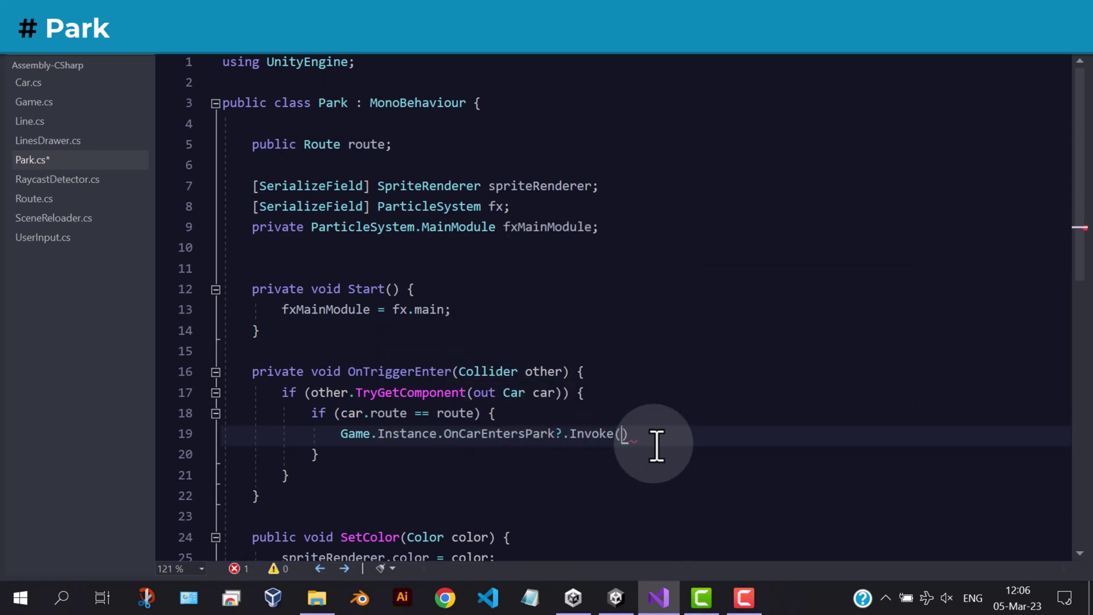
pyautogui.write('(route')
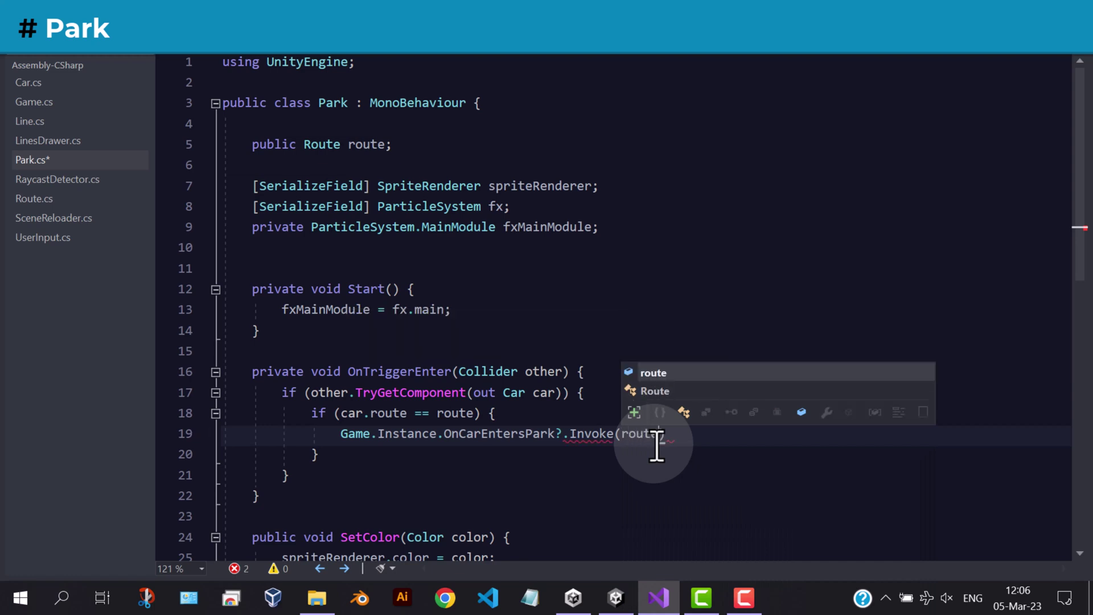
pyautogui.write(');')
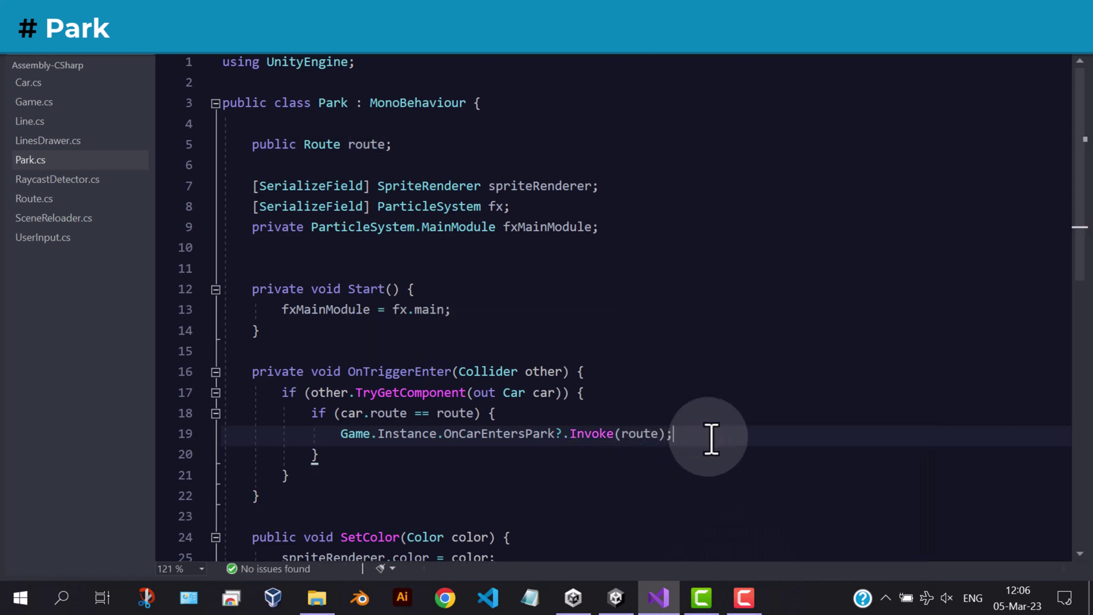
pyautogui.press('Return')
pyautogui.write('StartFX(')
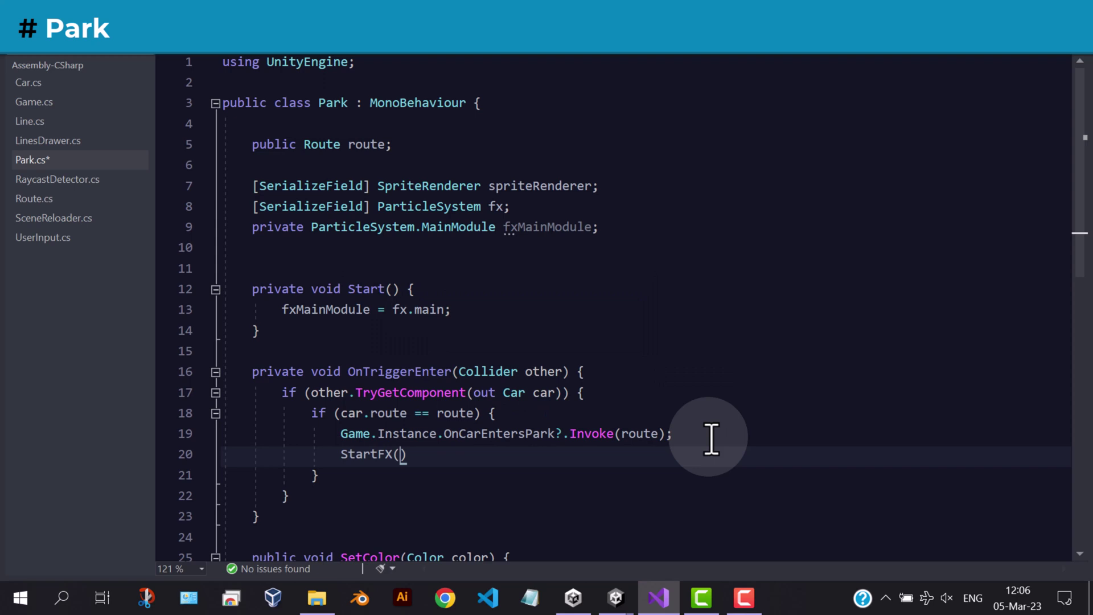
pyautogui.write(')')
pyautogui.scroll(-2, 711, 438)
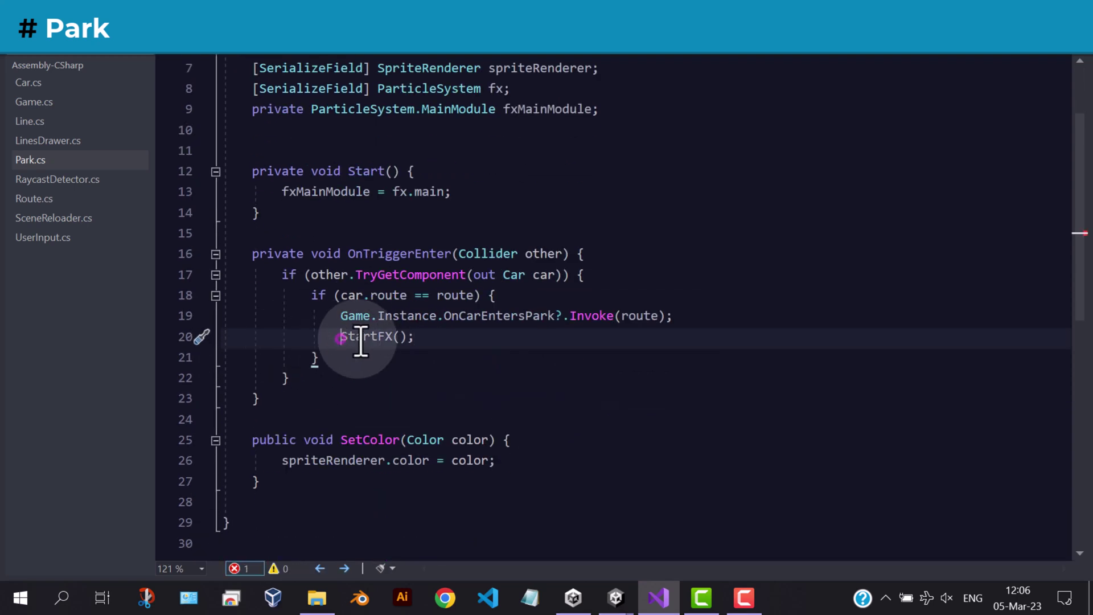
# Step: Write StartFX() setting fxMainModule.startColor = route.carColor and calling fx.Play()
pyautogui.click(294, 400)
pyautogui.press('Return')
pyautogui.press('Return')
pyautogui.write('p')
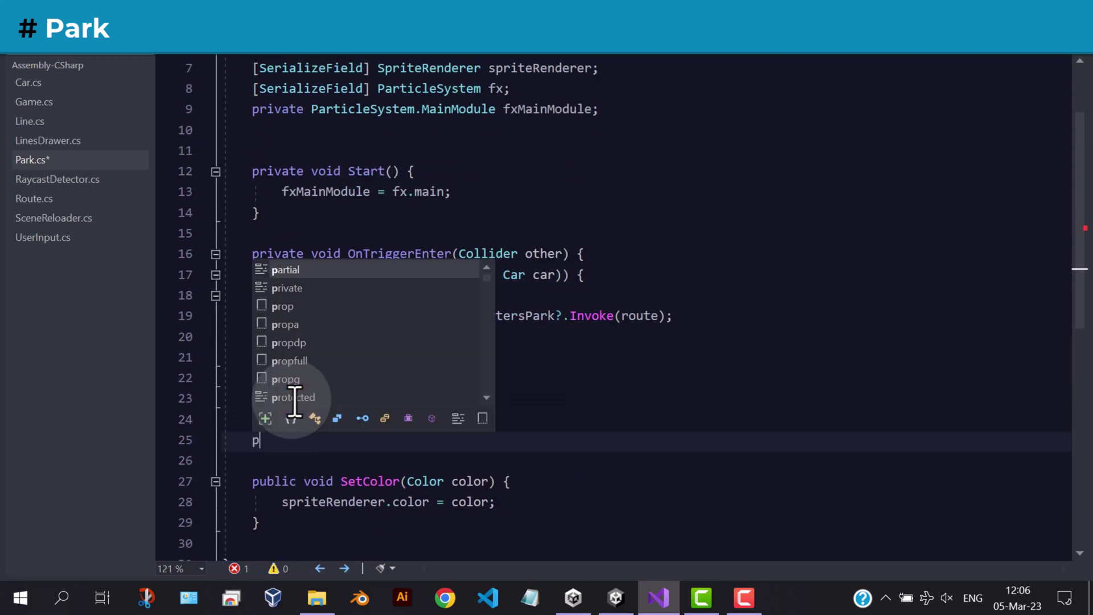
pyautogui.write('rivate void StartFX()')
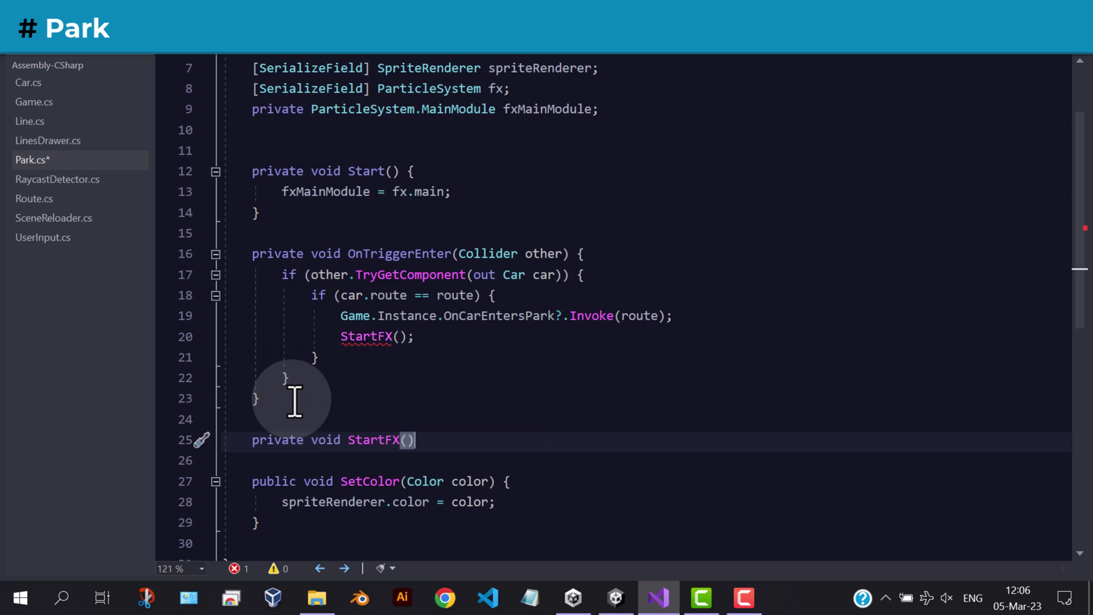
pyautogui.write(' {')
pyautogui.press('Return')
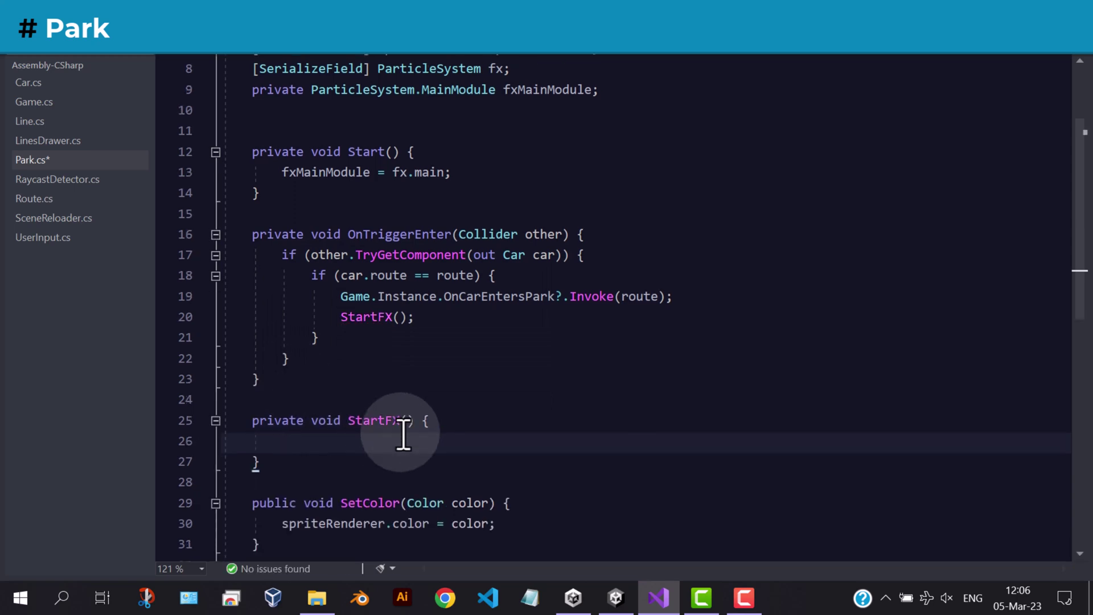
pyautogui.write('fxma')
pyautogui.press('Tab')
pyautogui.write('.sta')
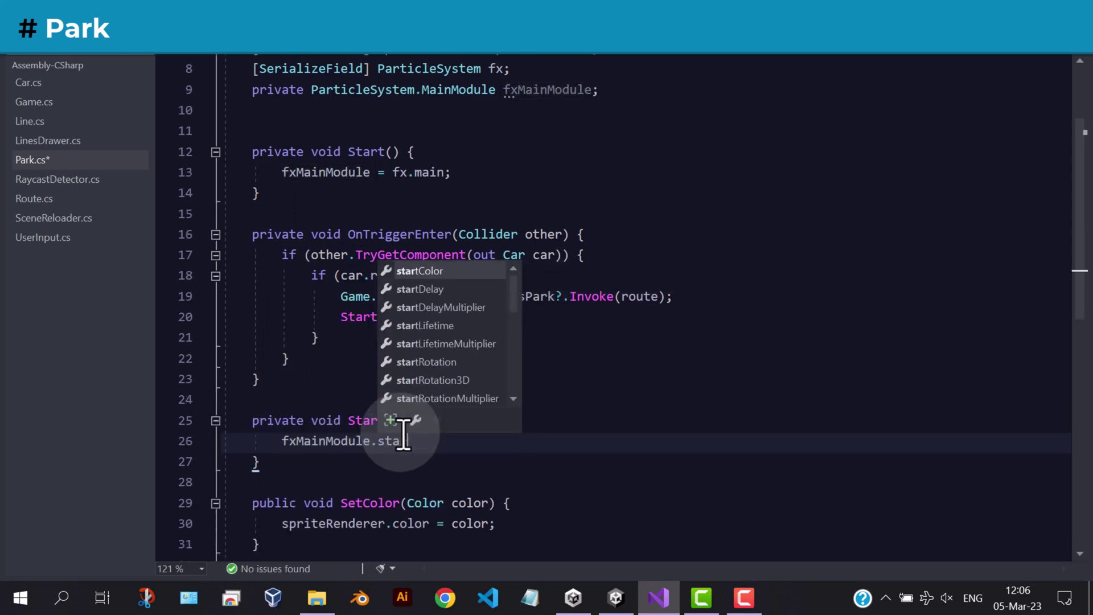
pyautogui.press('Tab')
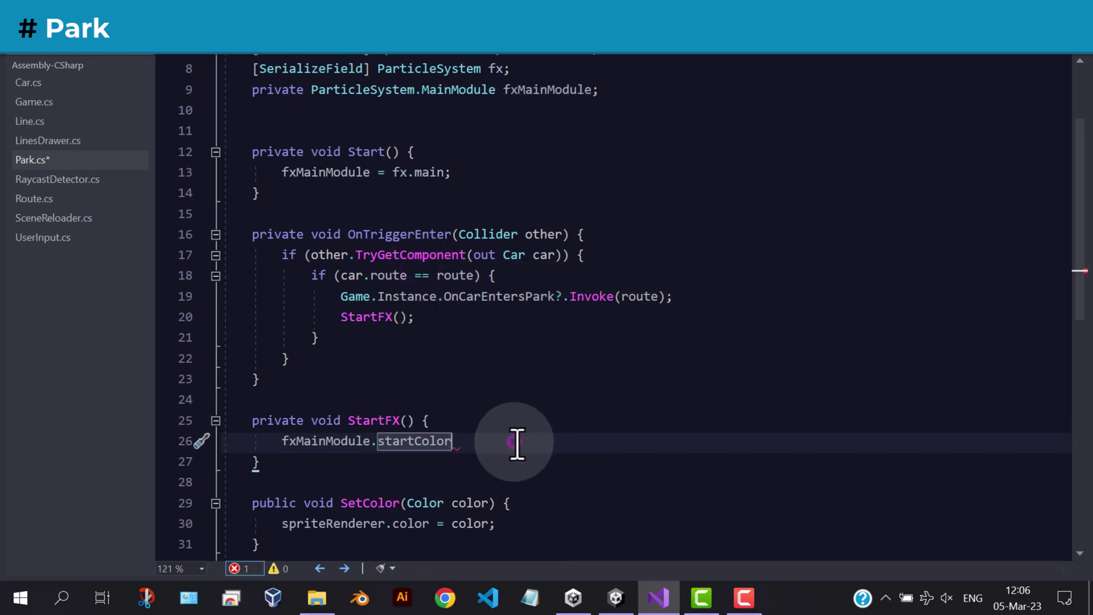
pyautogui.write(' = route')
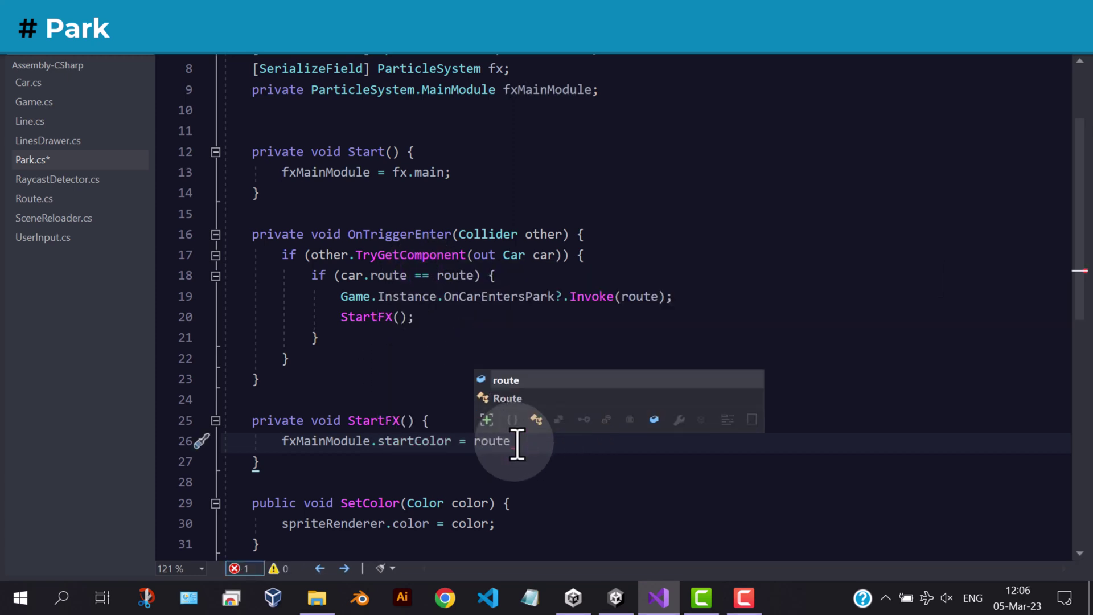
pyautogui.write('.ca')
pyautogui.press('Tab')
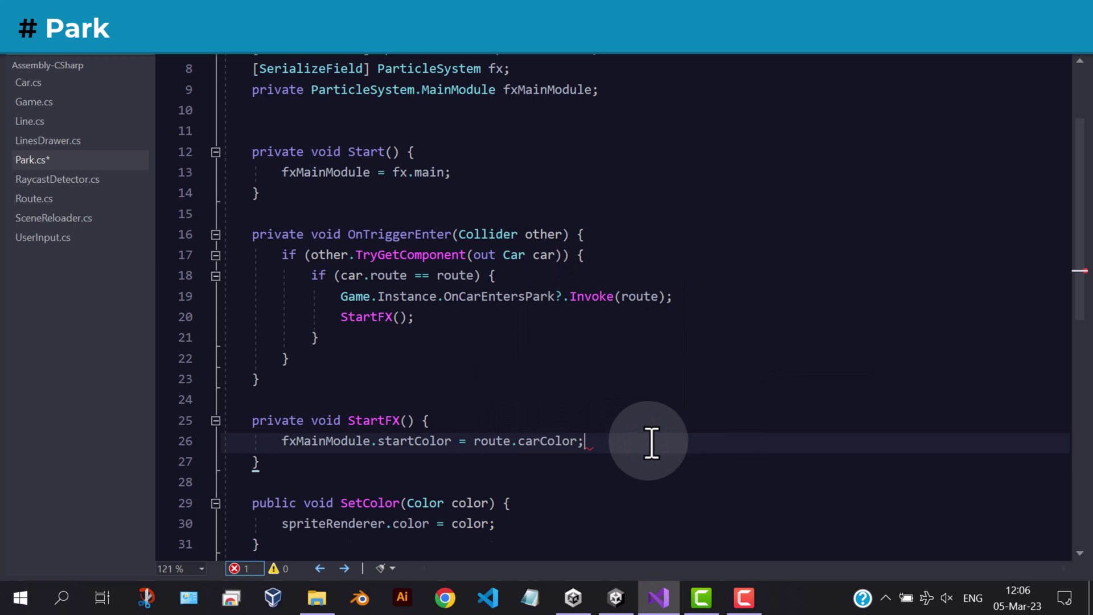
pyautogui.press('Return')
pyautogui.write('fx.Play')
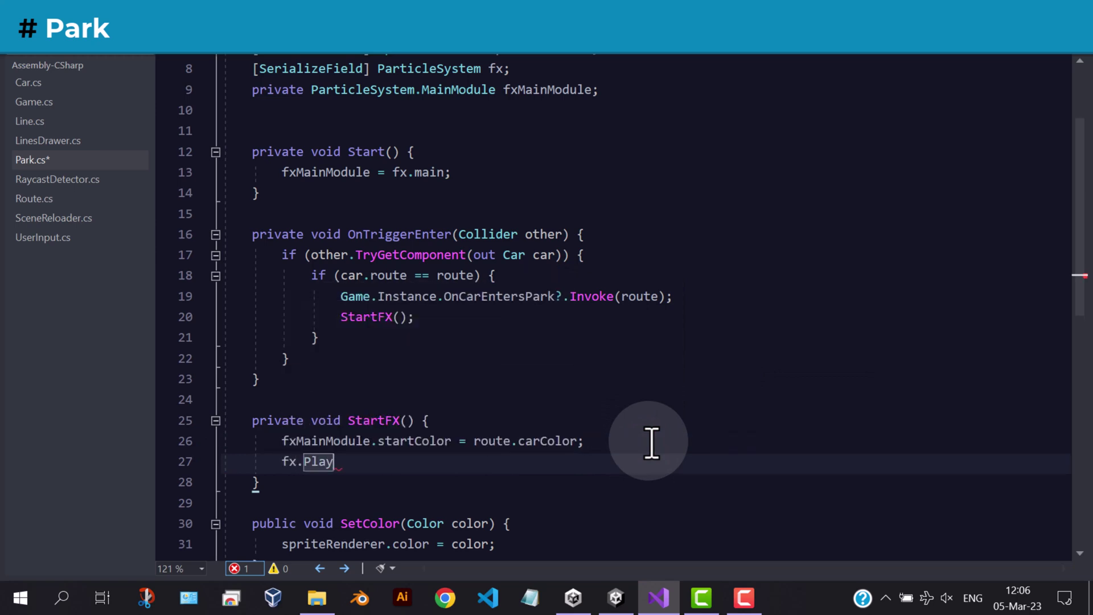
pyautogui.write('();')
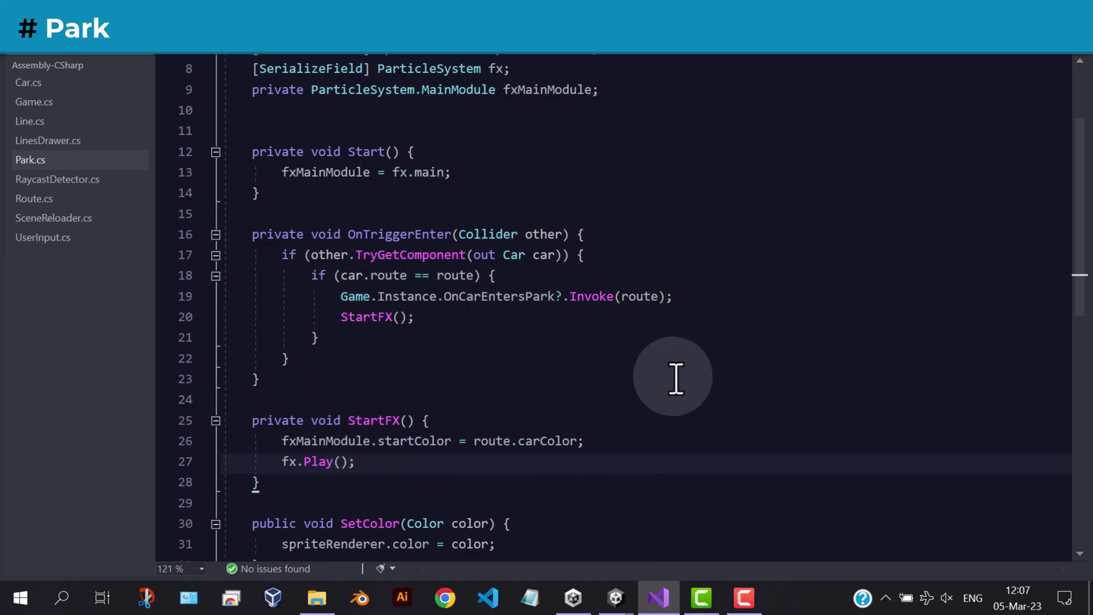
pyautogui.click(616, 598)
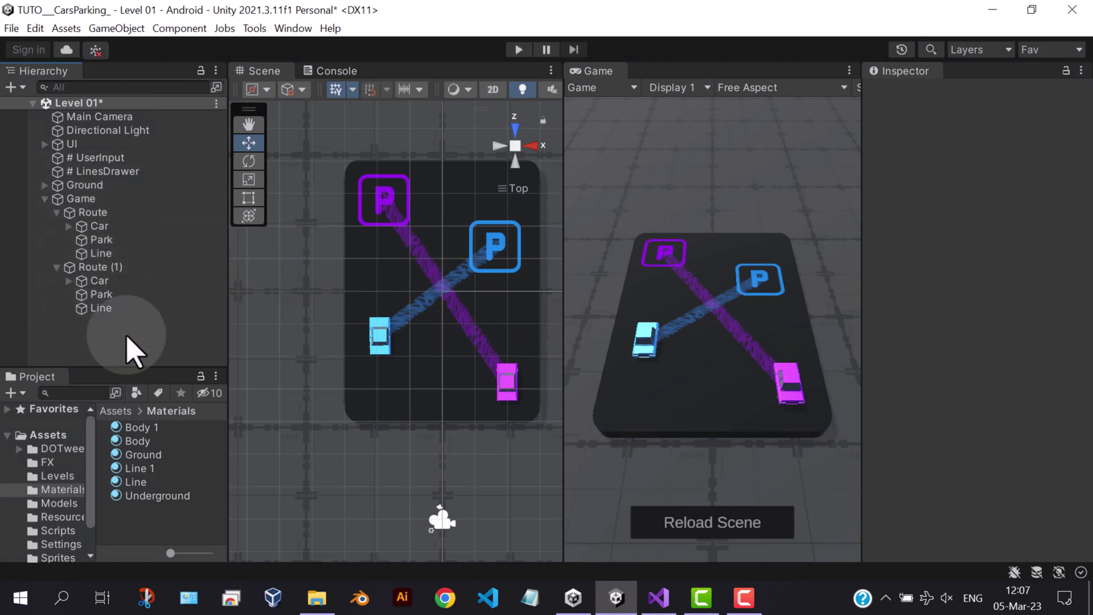
# Step: Place a park reach FX prefab from Assets/FX under each route's Park
pyautogui.click(47, 462)
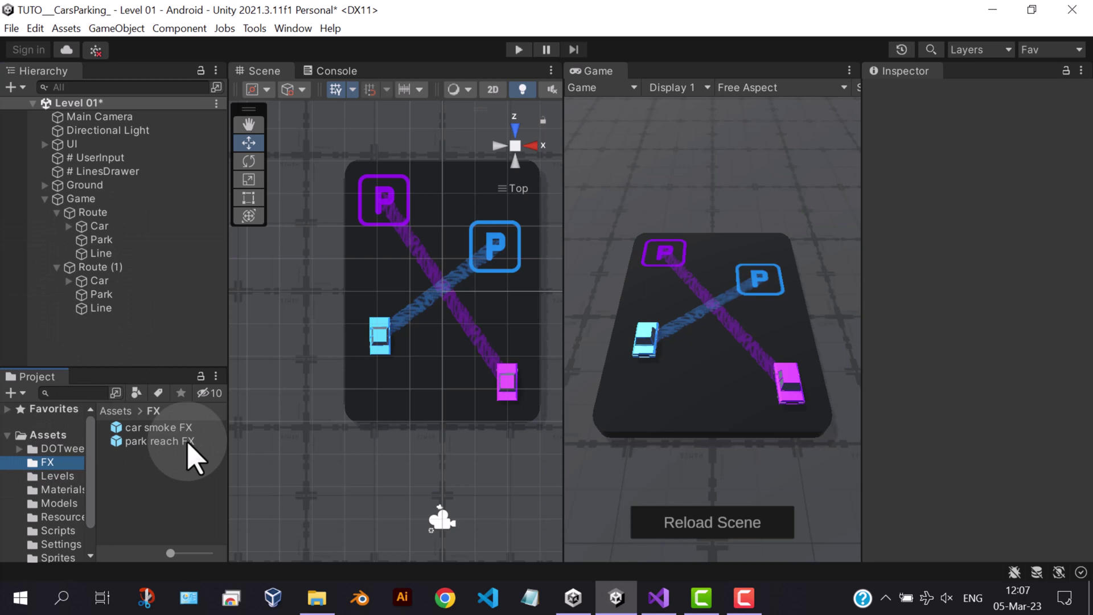
pyautogui.moveTo(158, 441); pyautogui.dragTo(136, 350)
pyautogui.moveTo(105, 300); pyautogui.dragTo(101, 295)
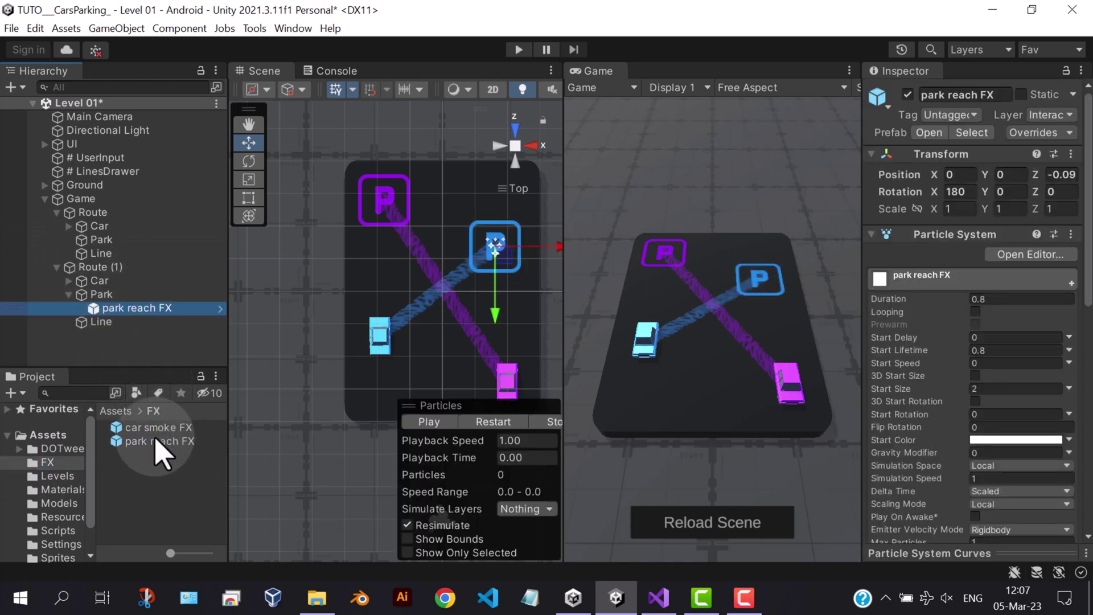
pyautogui.moveTo(160, 441); pyautogui.dragTo(104, 239)
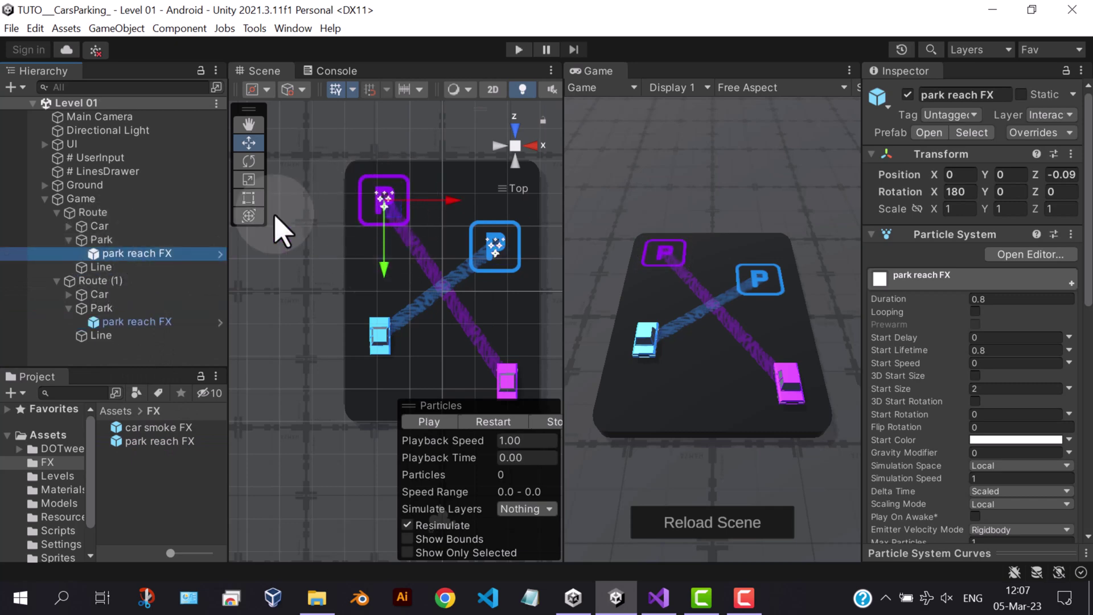
# Step: Assign each Park's own park reach FX to its Park script's Fx field
pyautogui.click(101, 239)
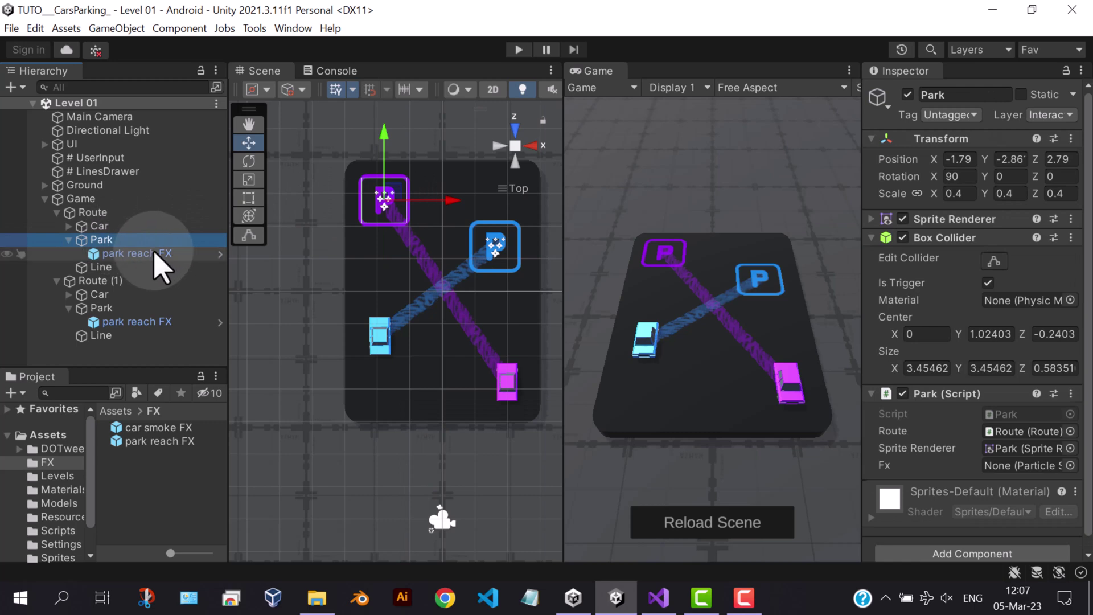
pyautogui.scroll(-1, 991, 342)
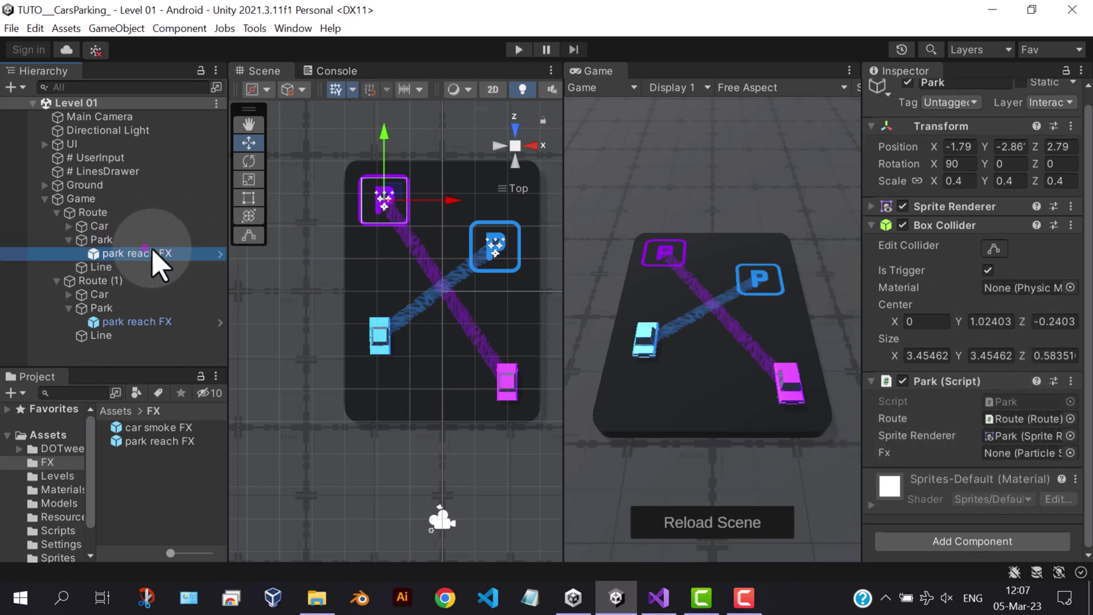
pyautogui.moveTo(137, 253); pyautogui.dragTo(1021, 453)
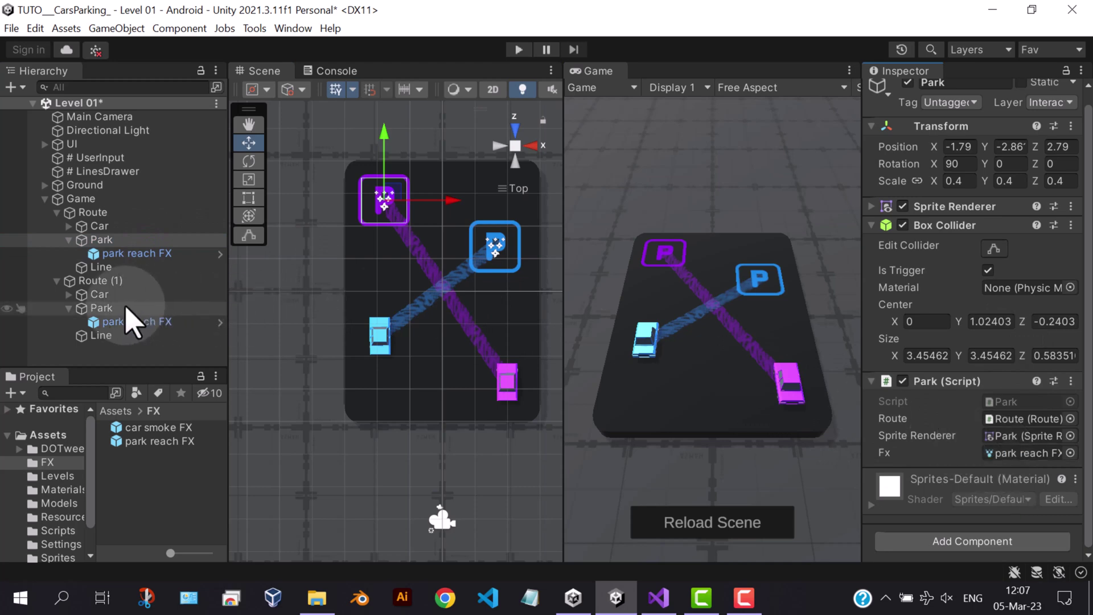
pyautogui.click(101, 307)
pyautogui.moveTo(137, 321); pyautogui.dragTo(1020, 453)
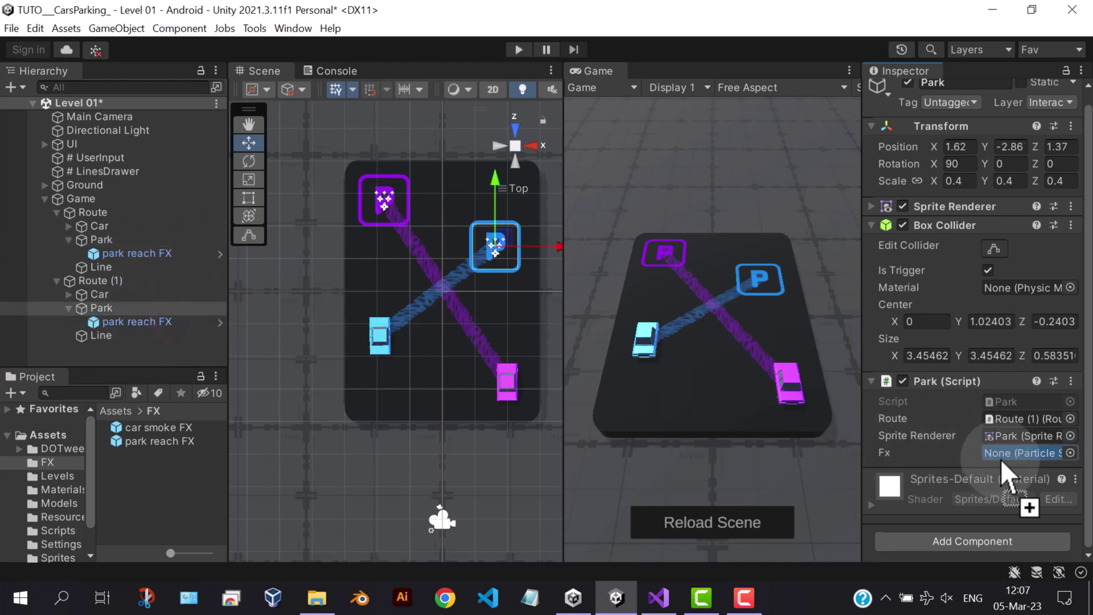
# Step: Play the level and draw paths from the purple and blue cars to their spots
pyautogui.click(518, 49)
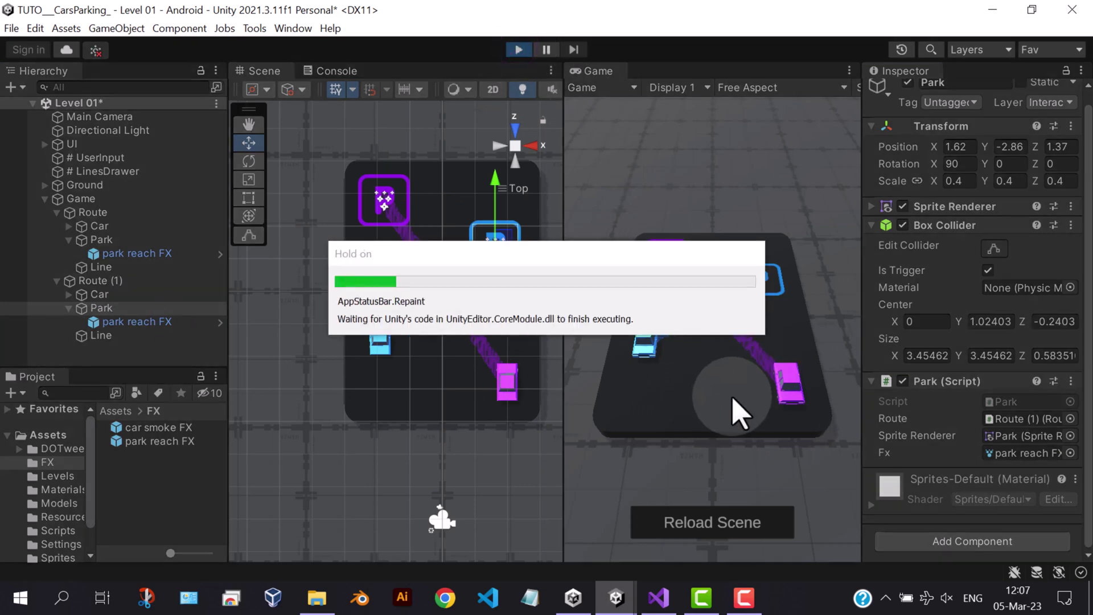
pyautogui.moveTo(787, 379); pyautogui.dragTo(665, 253)
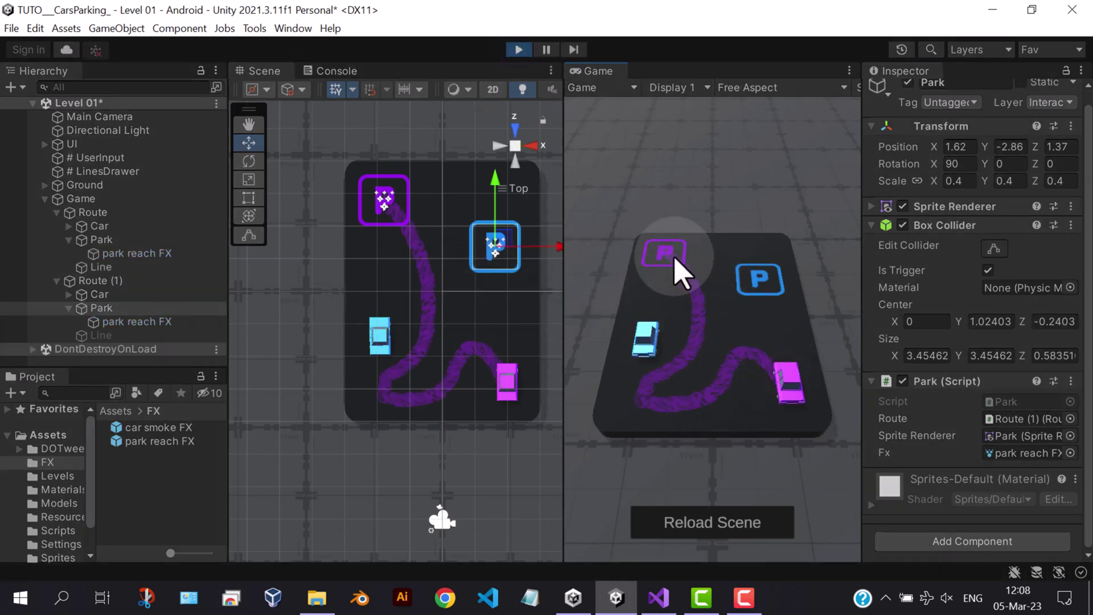
pyautogui.moveTo(649, 342); pyautogui.dragTo(772, 286)
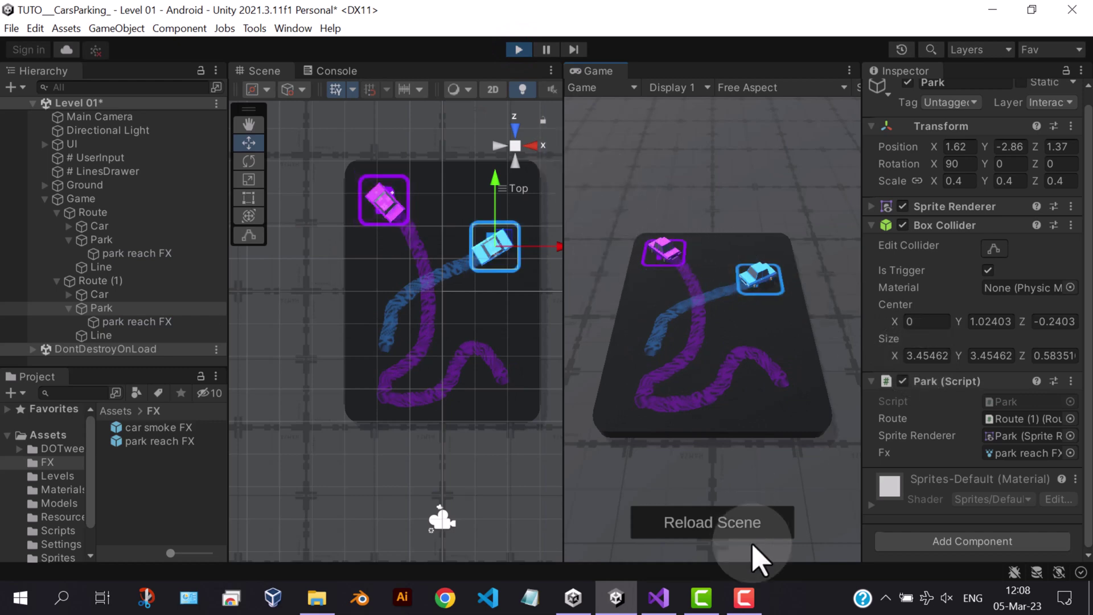
# Step: Reload the level and redraw the paths from both cars to their spots
pyautogui.click(714, 517)
pyautogui.click(456, 248)
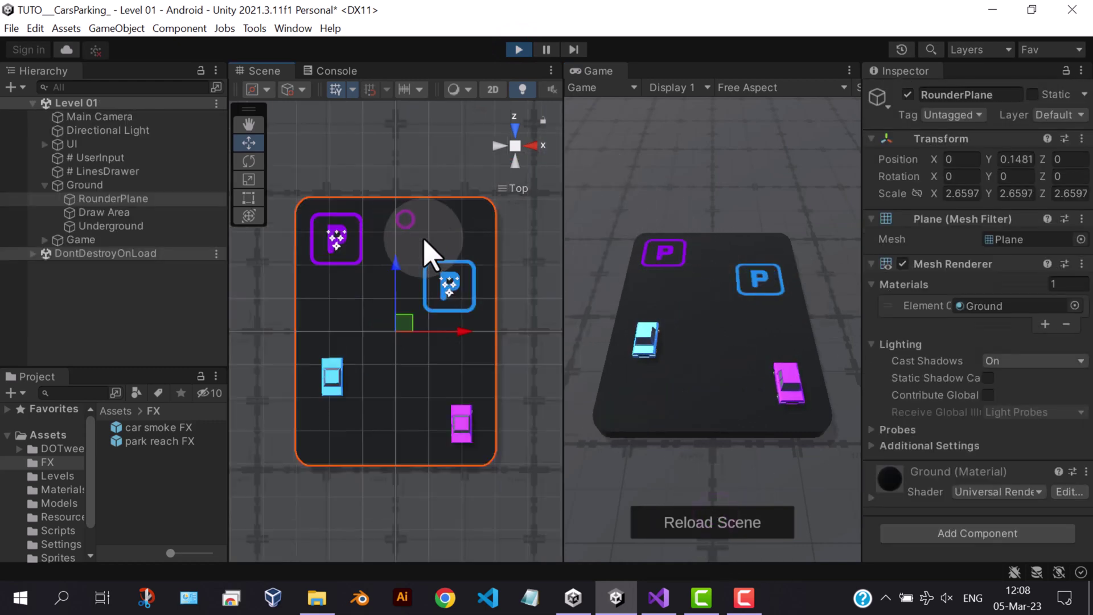
pyautogui.scroll(4, 432, 231)
pyautogui.moveTo(430, 209); pyautogui.dragTo(478, 358, button='right')
pyautogui.scroll(-3, 472, 424)
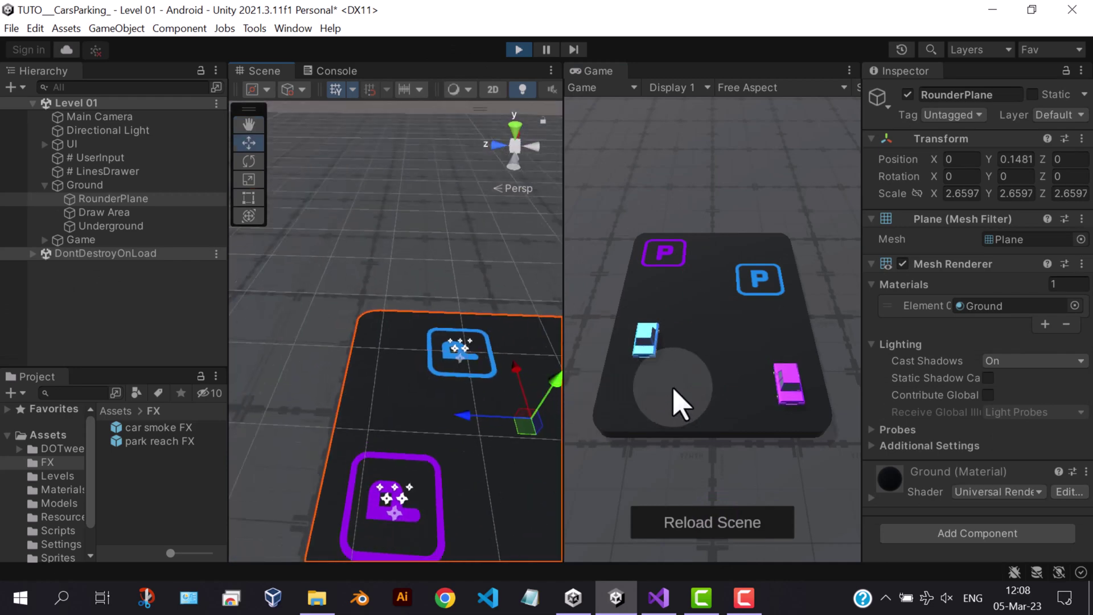
pyautogui.moveTo(792, 397); pyautogui.dragTo(664, 254)
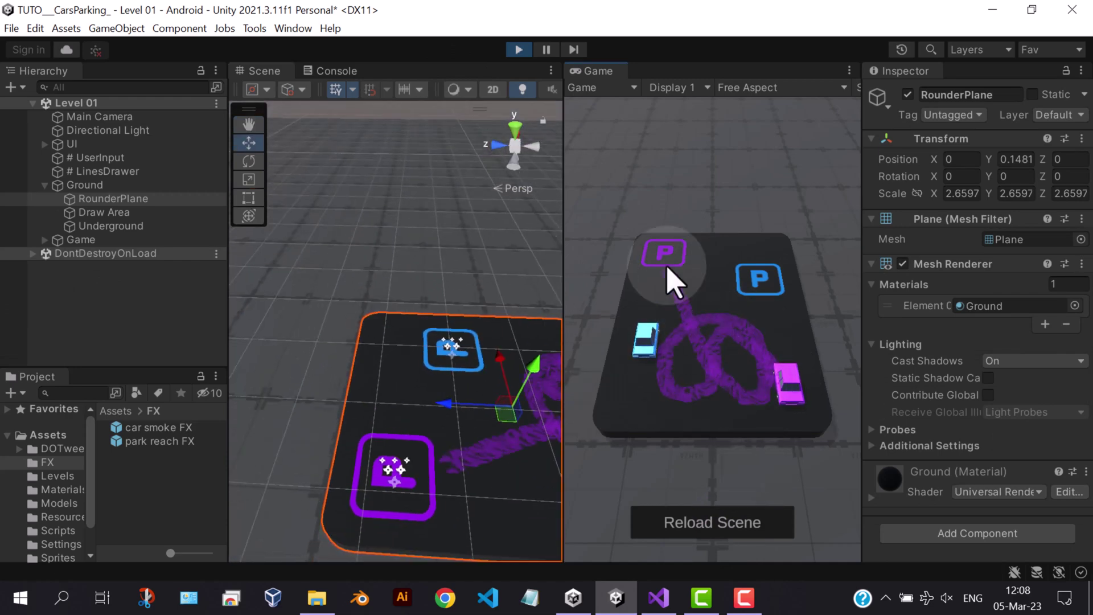
pyautogui.moveTo(641, 346); pyautogui.dragTo(756, 280)
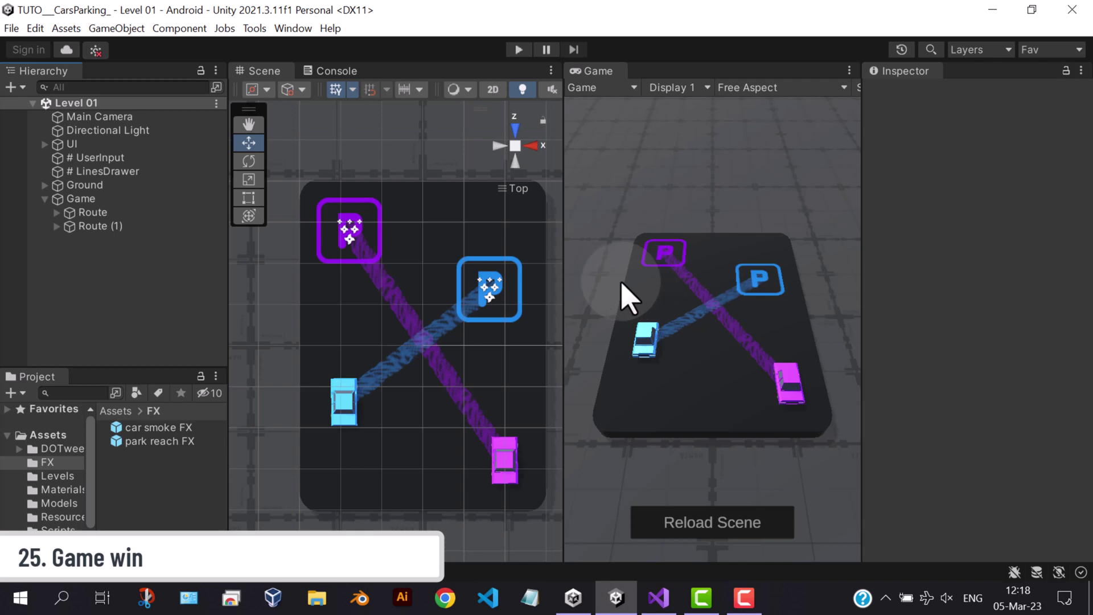
# Step: In Game.cs, replace using System with using DG.Tweening and add using UnityEngine.SceneManagement
pyautogui.click(658, 597)
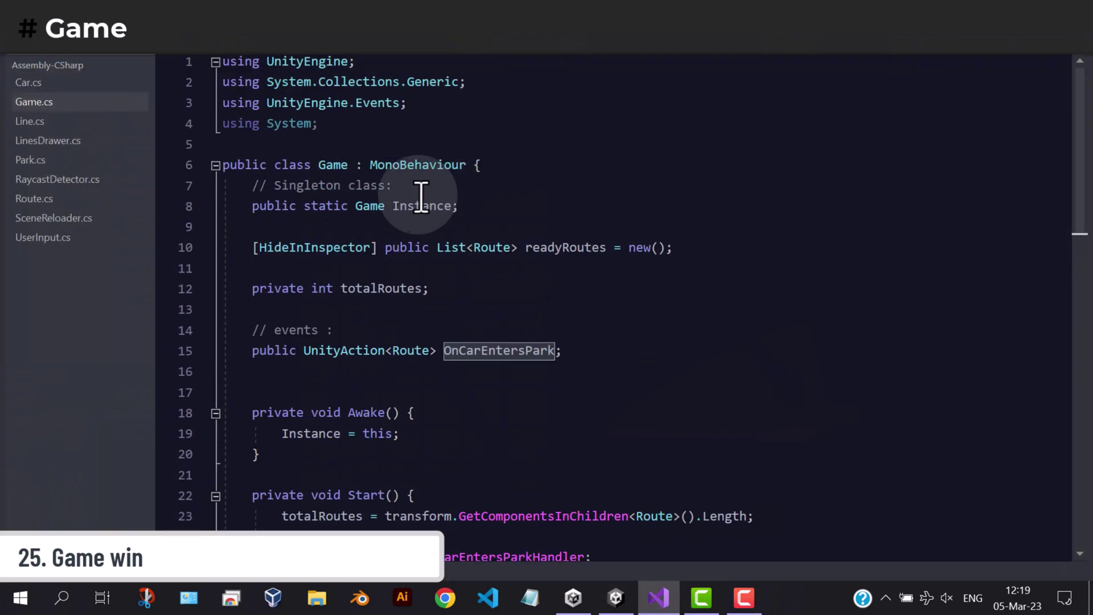
pyautogui.click(350, 163)
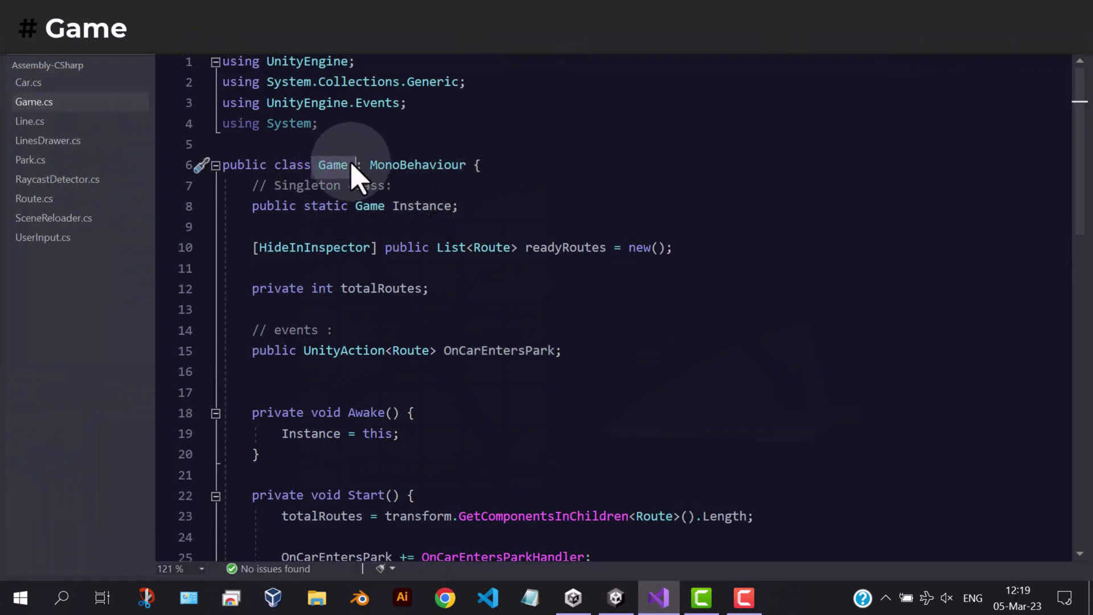
pyautogui.click(359, 124)
pyautogui.moveTo(321, 124); pyautogui.dragTo(218, 124)
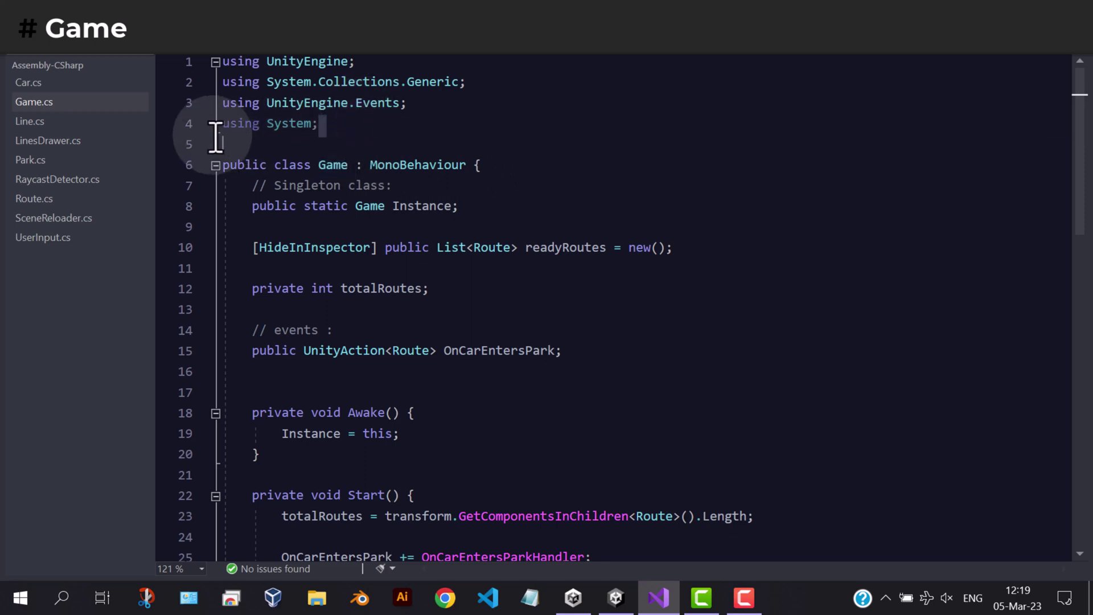
pyautogui.write('using')
pyautogui.press('Escape')
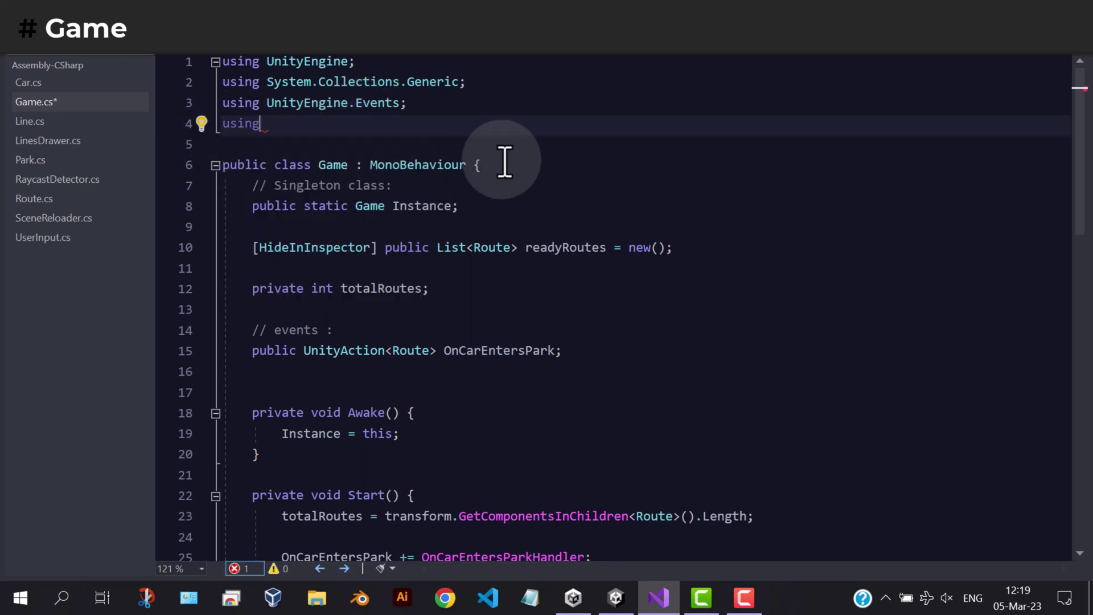
pyautogui.write(' DG.twe')
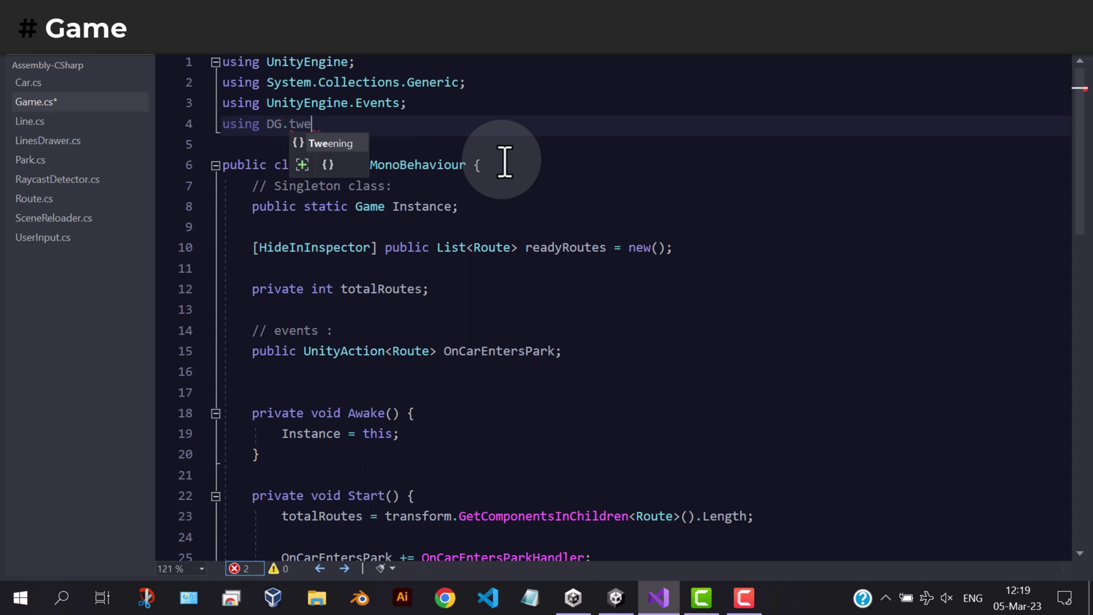
pyautogui.press('Tab')
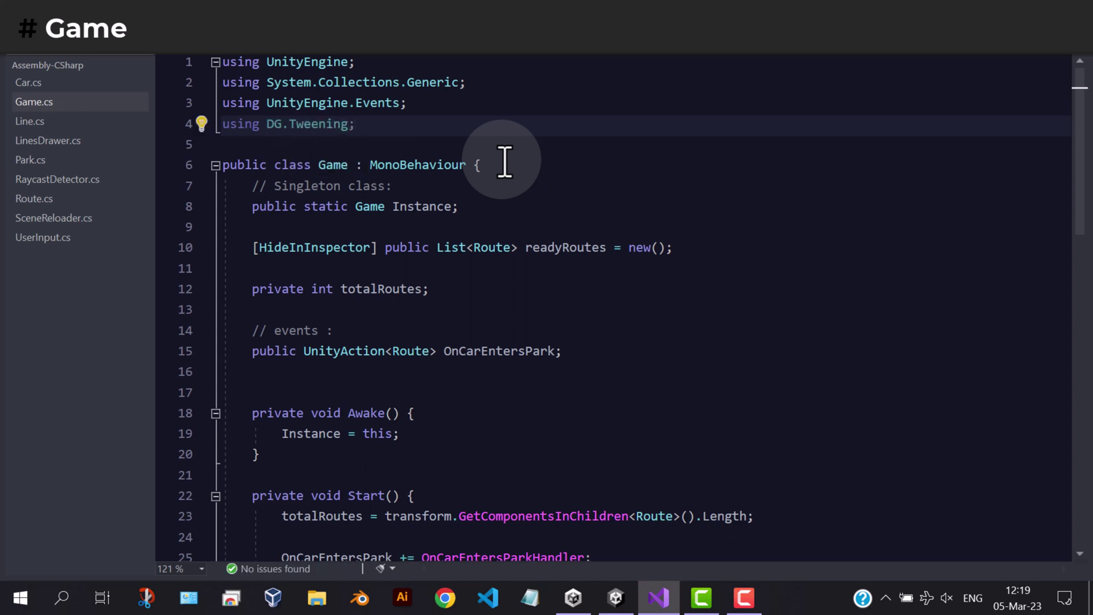
pyautogui.press('Return')
pyautogui.write('using ')
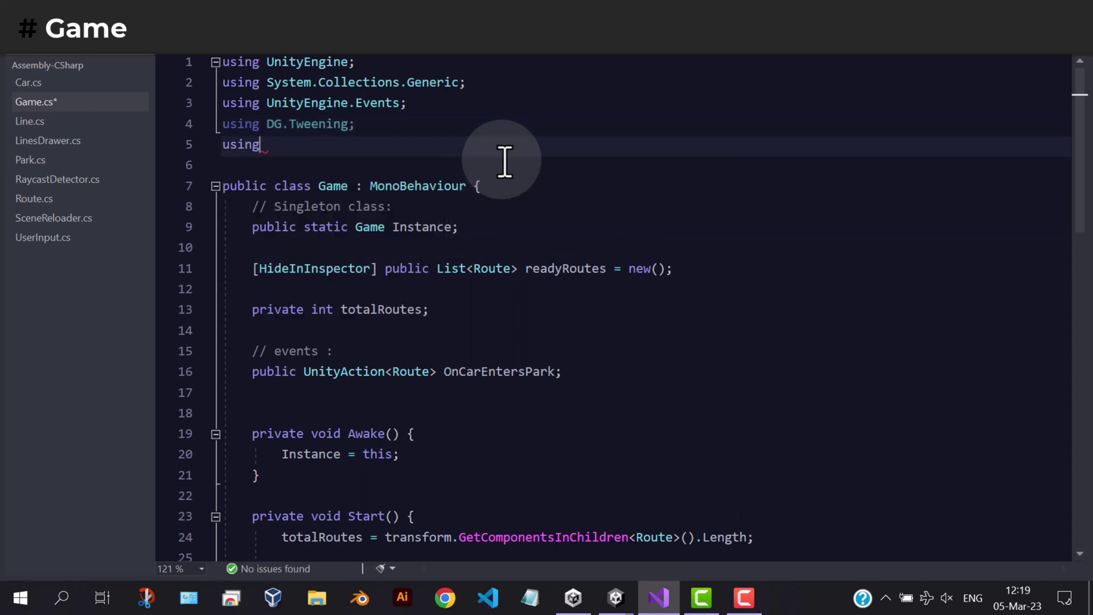
pyautogui.write('unityen')
pyautogui.press('Tab')
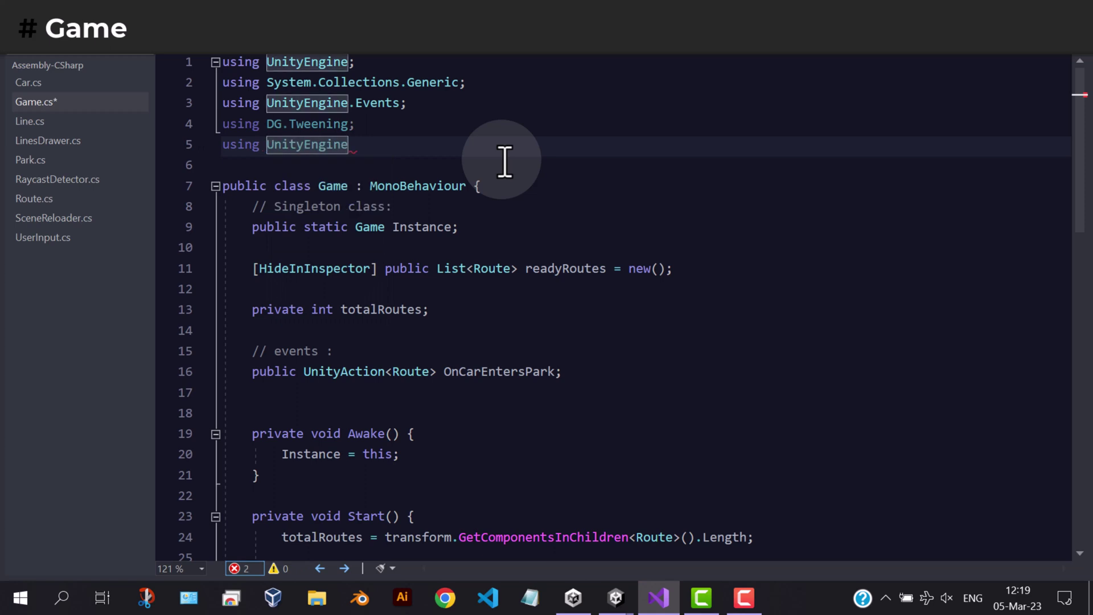
pyautogui.write('.sce')
pyautogui.press('Tab')
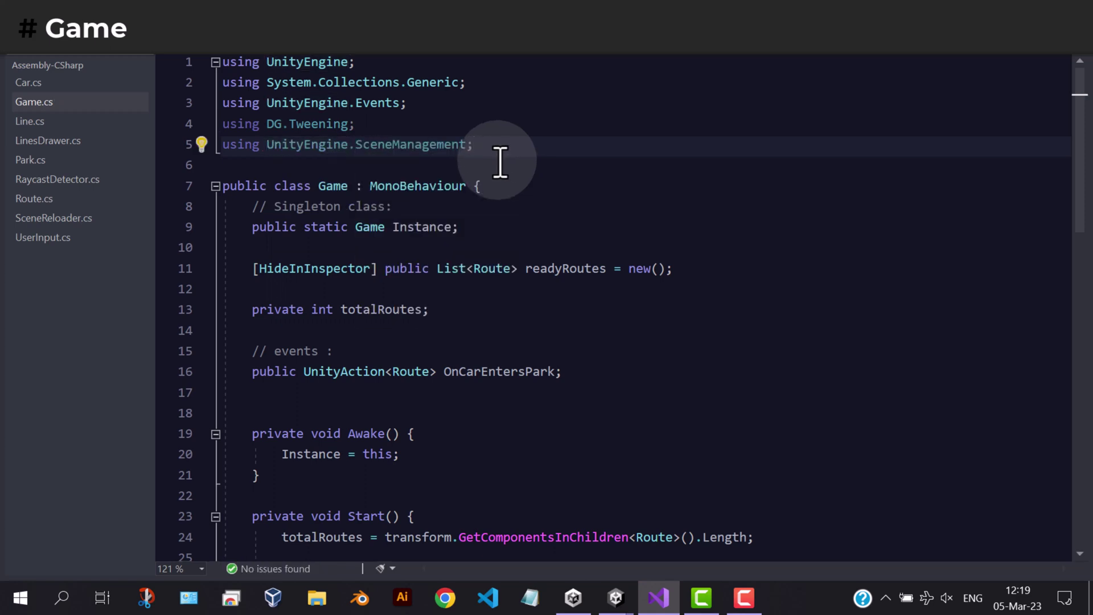
# Step: Declare a successfulParks field by duplicating the totalRoutes declaration, and save Game.cs
pyautogui.moveTo(429, 309); pyautogui.dragTo(451, 290)
pyautogui.hotkey('ctrl', 'd')
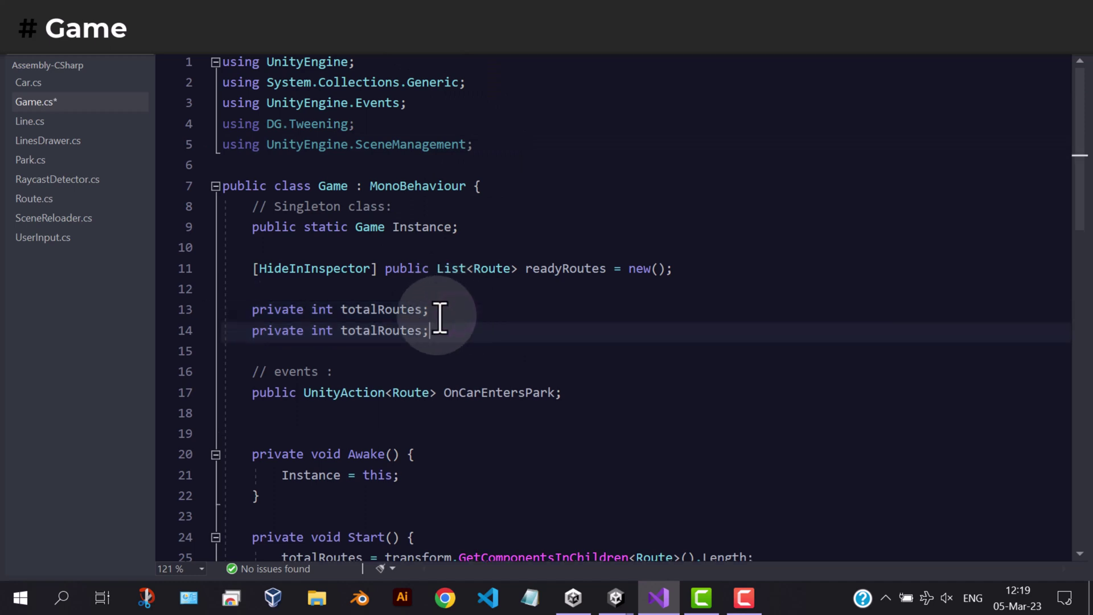
pyautogui.doubleClick(352, 331)
pyautogui.write('successfulParks')
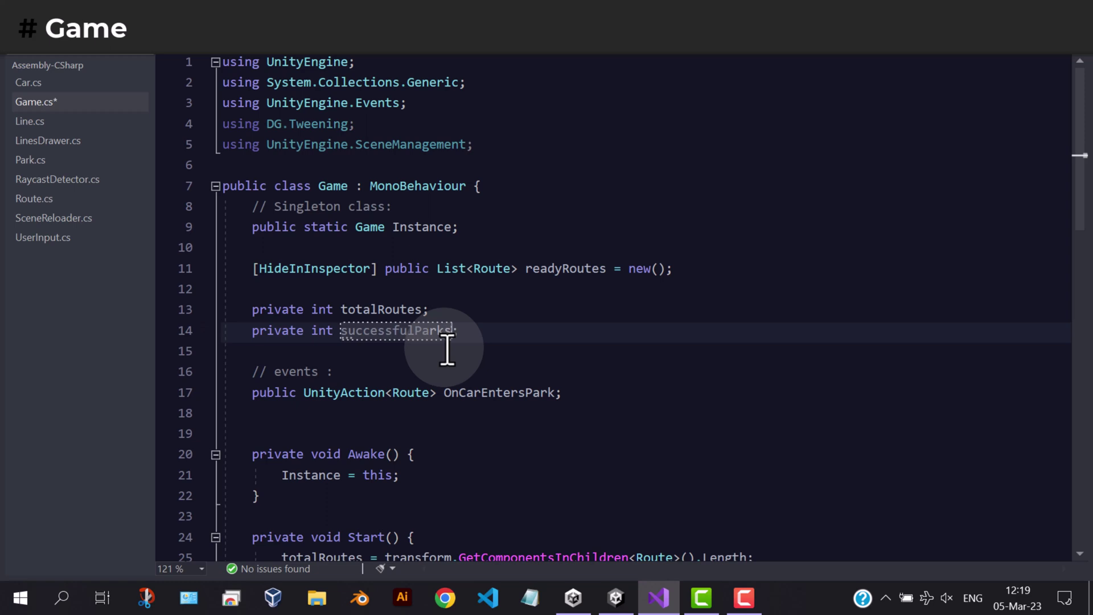
pyautogui.click(549, 331)
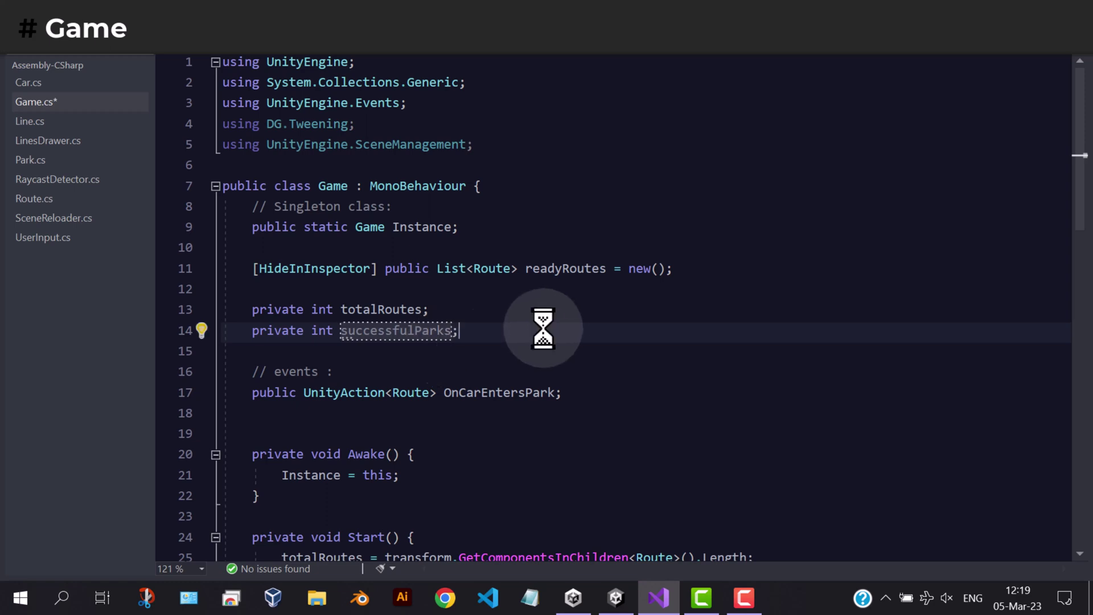
pyautogui.hotkey('ctrl', 's')
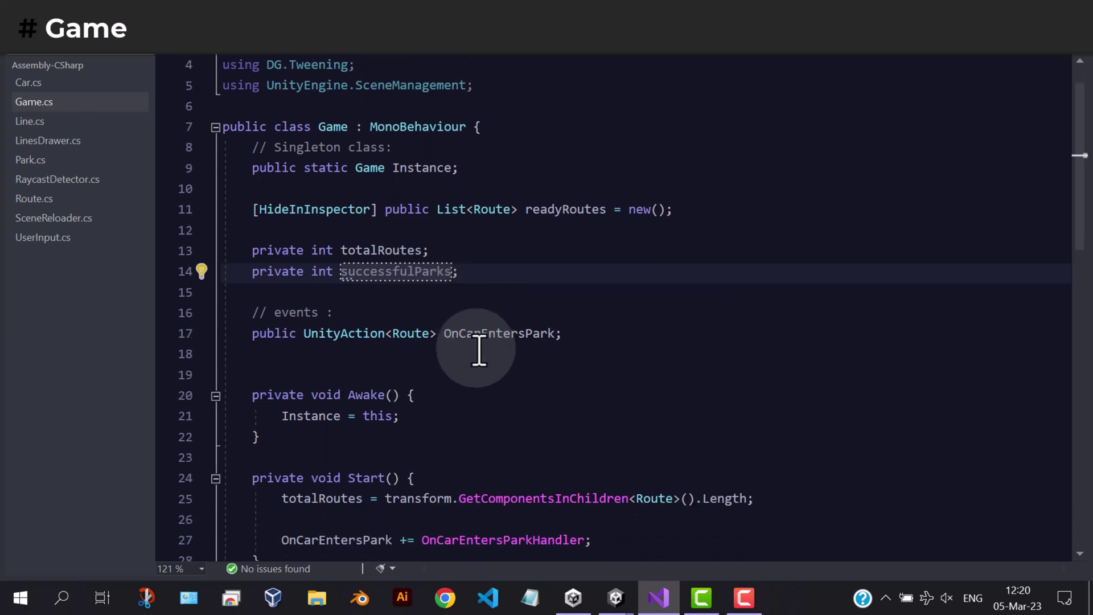
pyautogui.scroll(-3, 480, 336)
# Step: Set successfulParks to 0 in Start and increment it in OnCarEntersParkHandler
pyautogui.click(787, 419)
pyautogui.press('Return')
pyautogui.write('succe')
pyautogui.press('Tab')
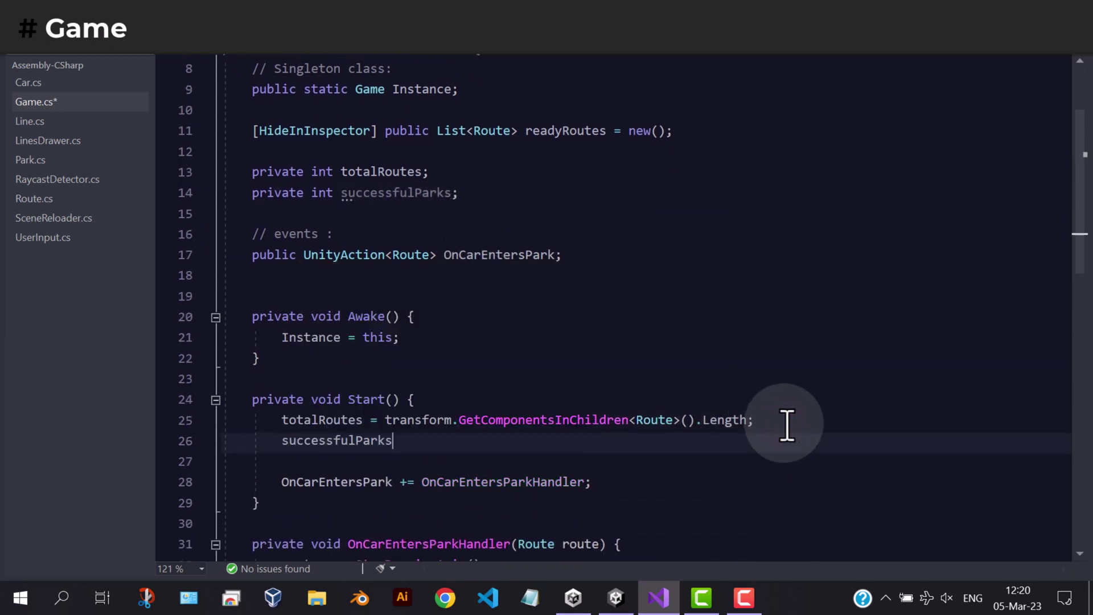
pyautogui.write(' = 0;')
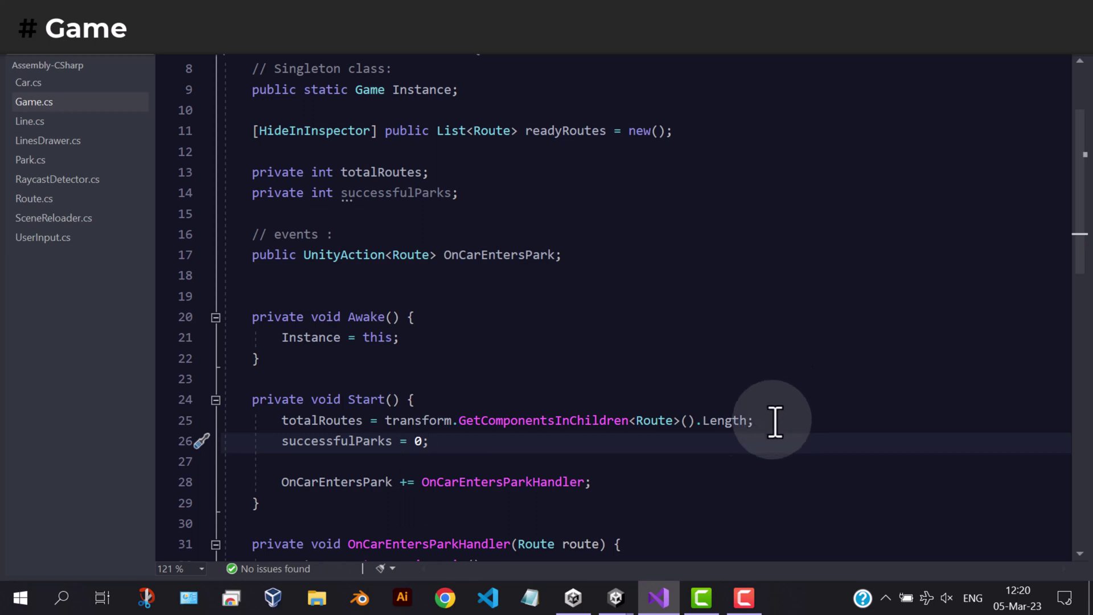
pyautogui.scroll(-3, 769, 419)
pyautogui.moveTo(348, 367); pyautogui.dragTo(513, 370)
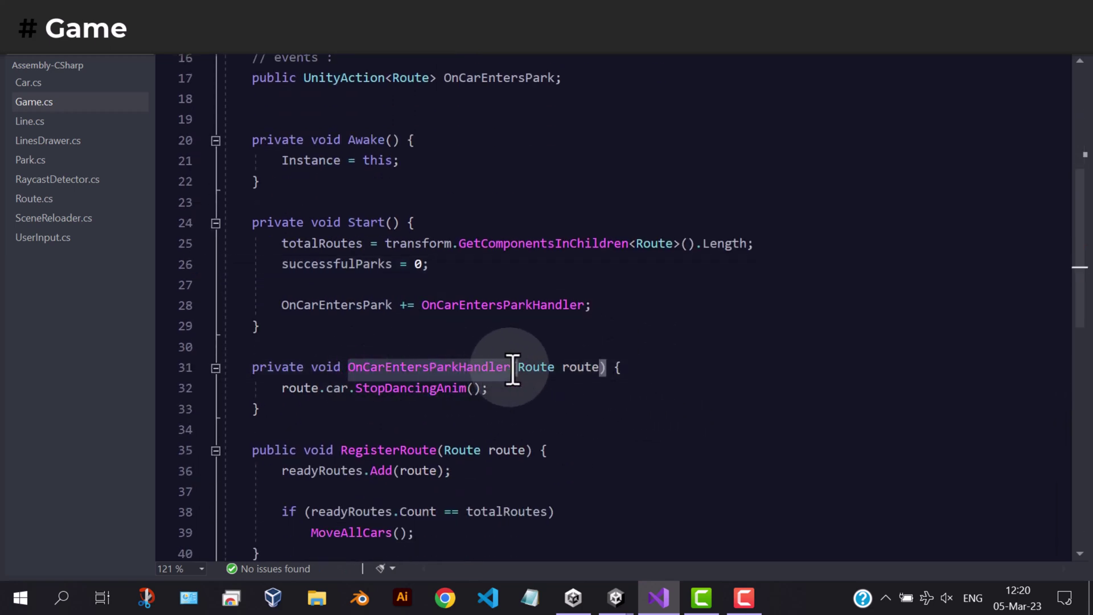
pyautogui.click(510, 388)
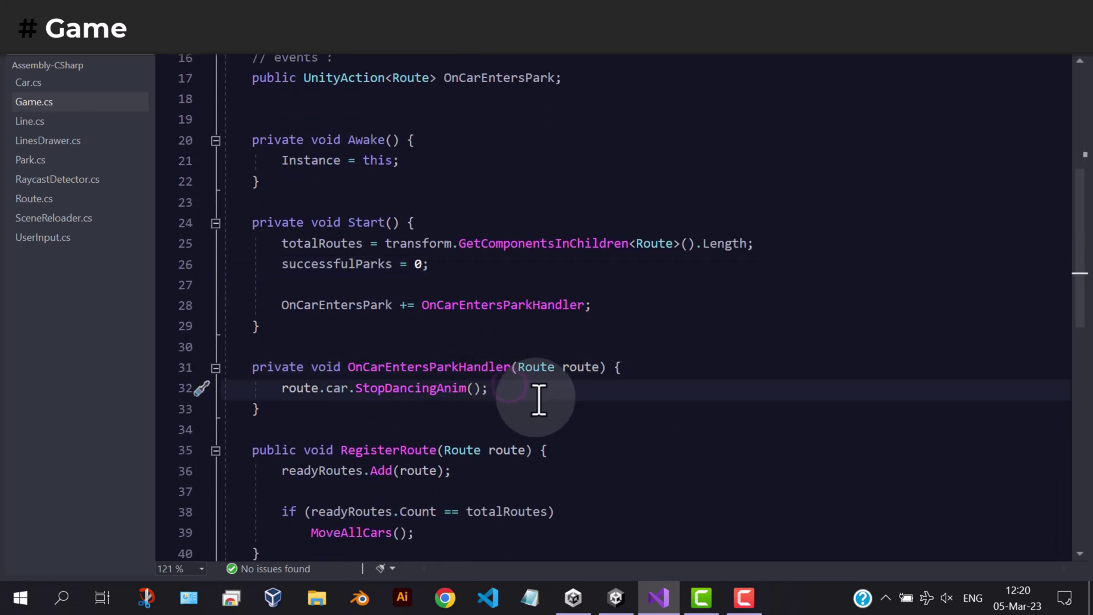
pyautogui.press('Return')
pyautogui.write('succ')
pyautogui.press('Tab')
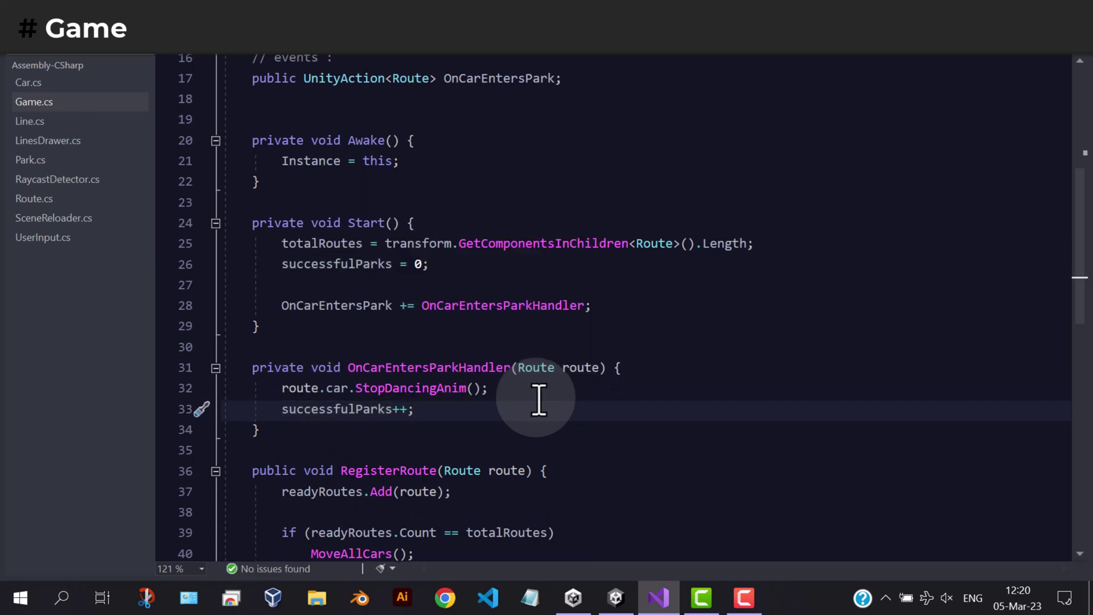
# Step: Add if (successfulParks == totalRoutes) that logs "You win"
pyautogui.press('Return')
pyautogui.press('Return')
pyautogui.write('if (s')
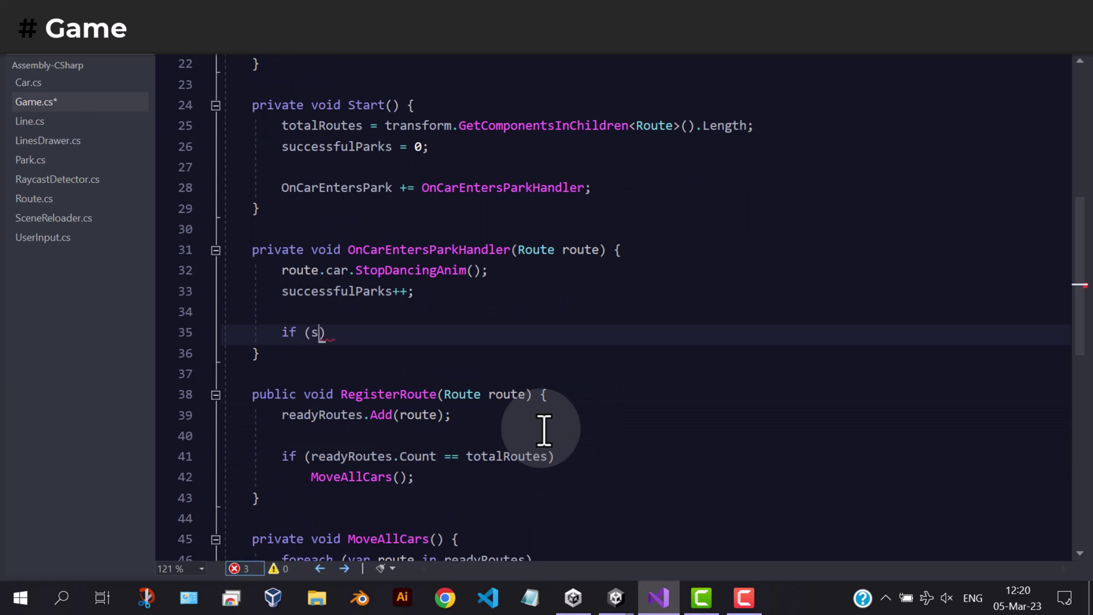
pyautogui.write('ucces')
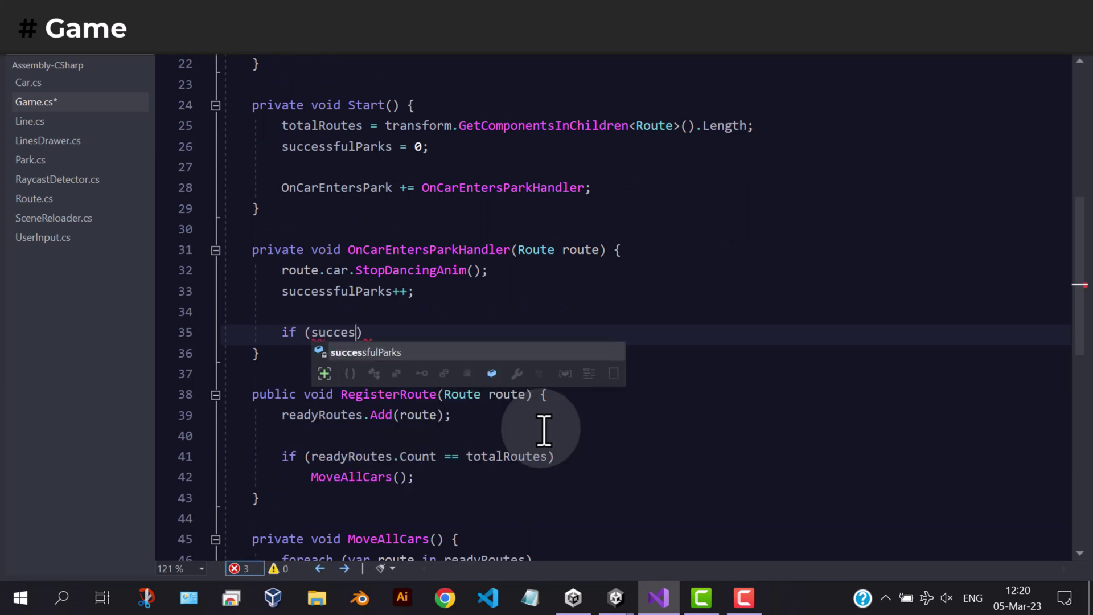
pyautogui.press('Tab')
pyautogui.write('tota')
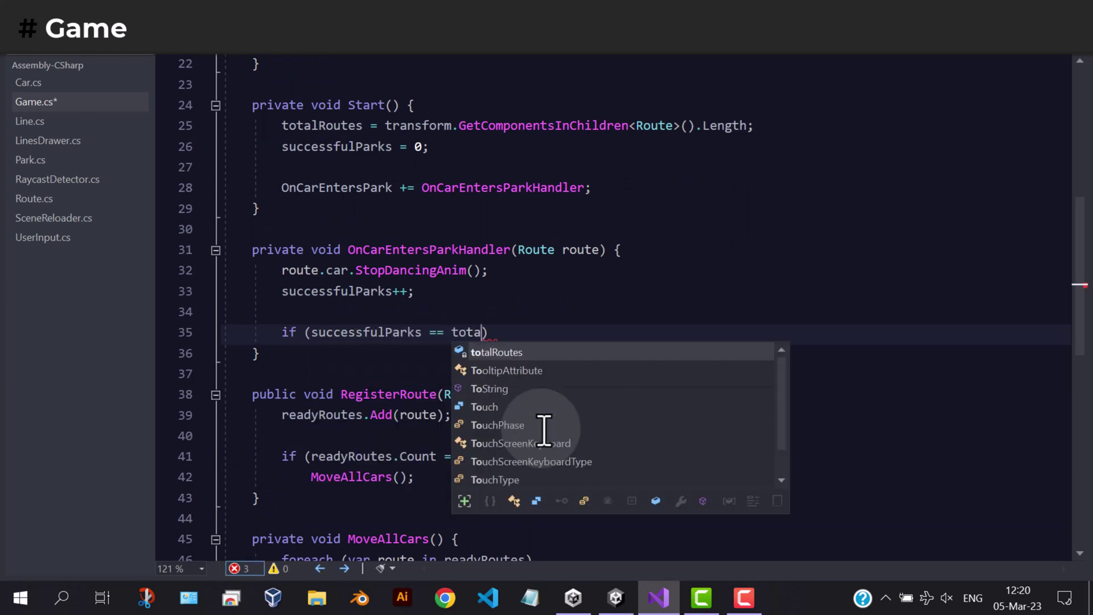
pyautogui.press('Tab')
pyautogui.press('End')
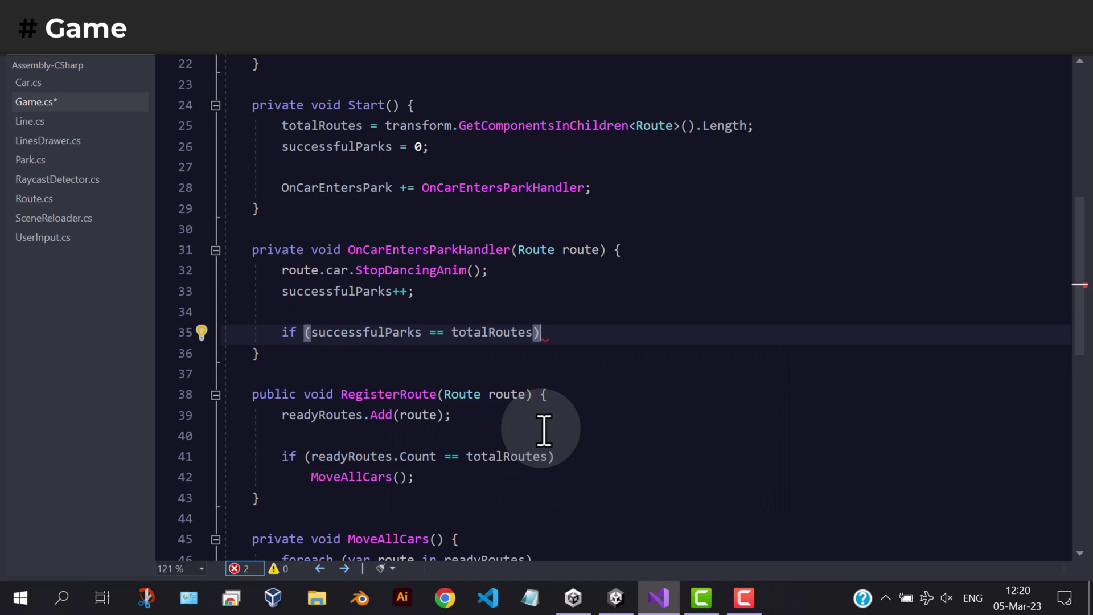
pyautogui.write('{')
pyautogui.press('Return')
pyautogui.write('Dbg')
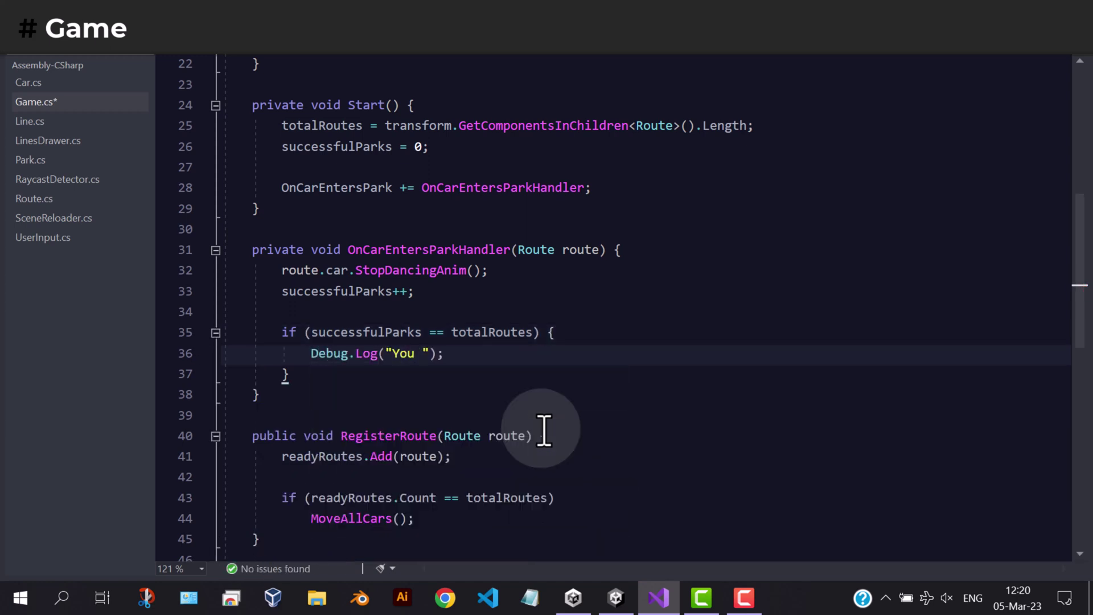
pyautogui.write('w')
# Step: Inside the if, declare int nextLevel = SceneManager.GetActiveScene().buildIndex + 1
pyautogui.press('Return')
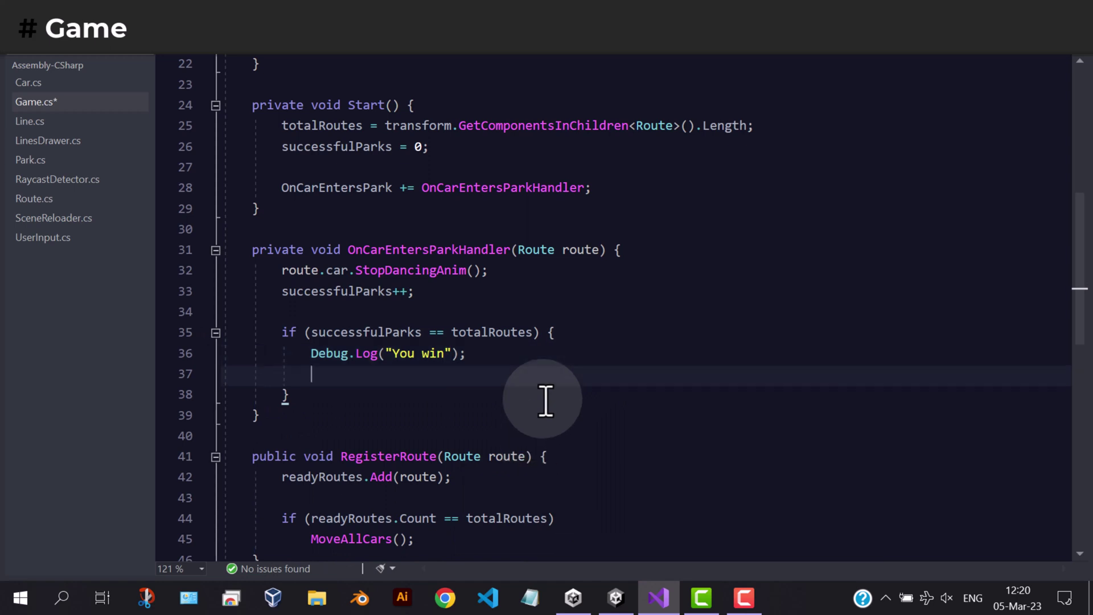
pyautogui.write('int nextLevel =')
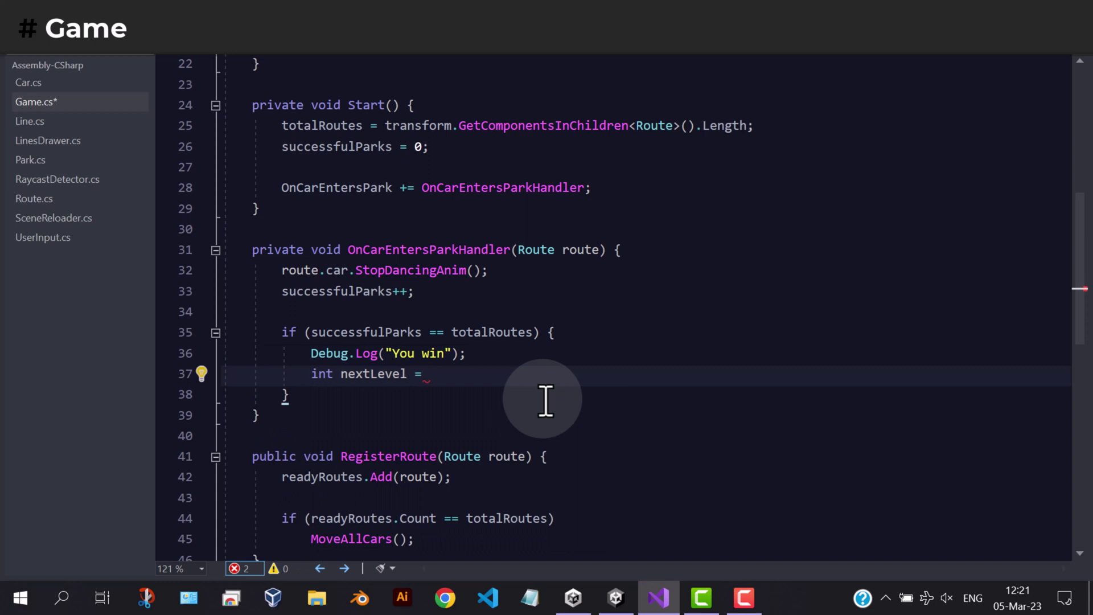
pyautogui.write('scen')
pyautogui.press('Down')
pyautogui.press('Tab')
pyautogui.write('.get')
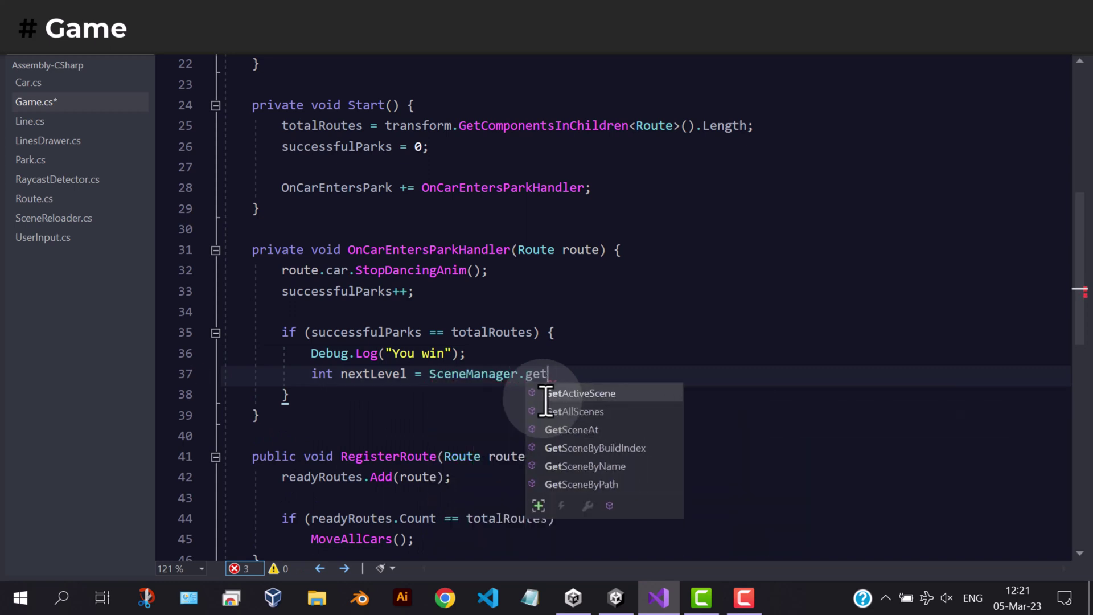
pyautogui.press('Tab')
pyautogui.write('().b')
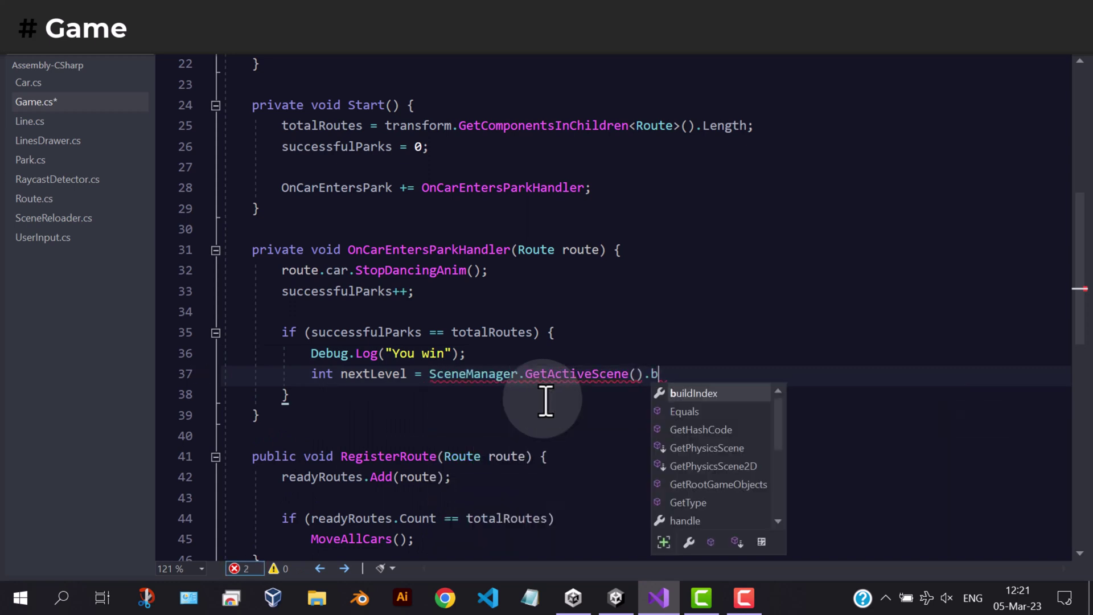
pyautogui.press('Tab')
pyautogui.write('+1')
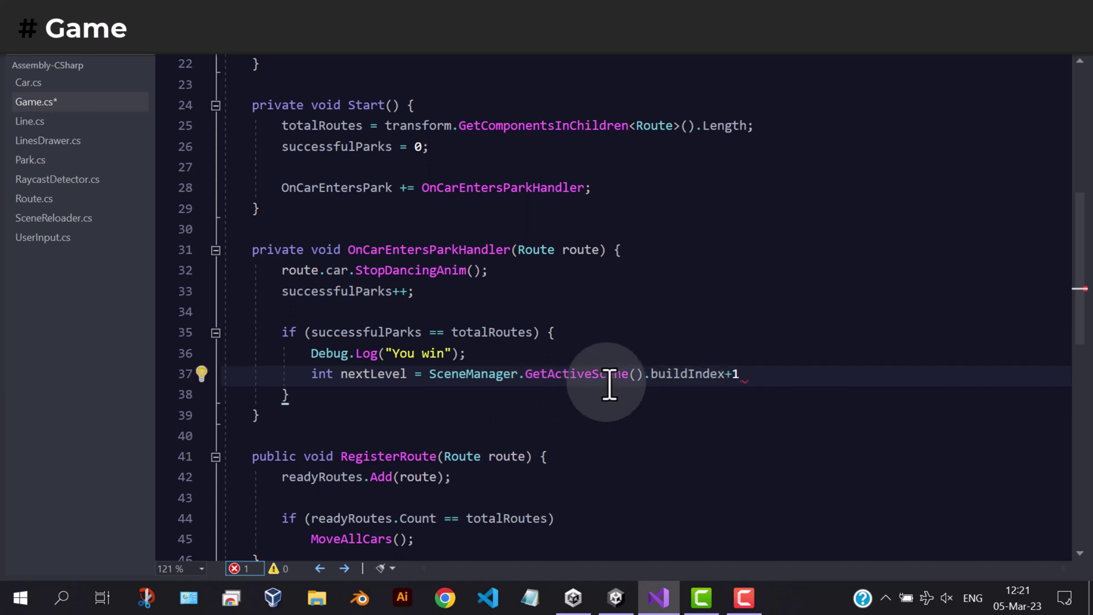
pyautogui.click(736, 374)
pyautogui.write(';')
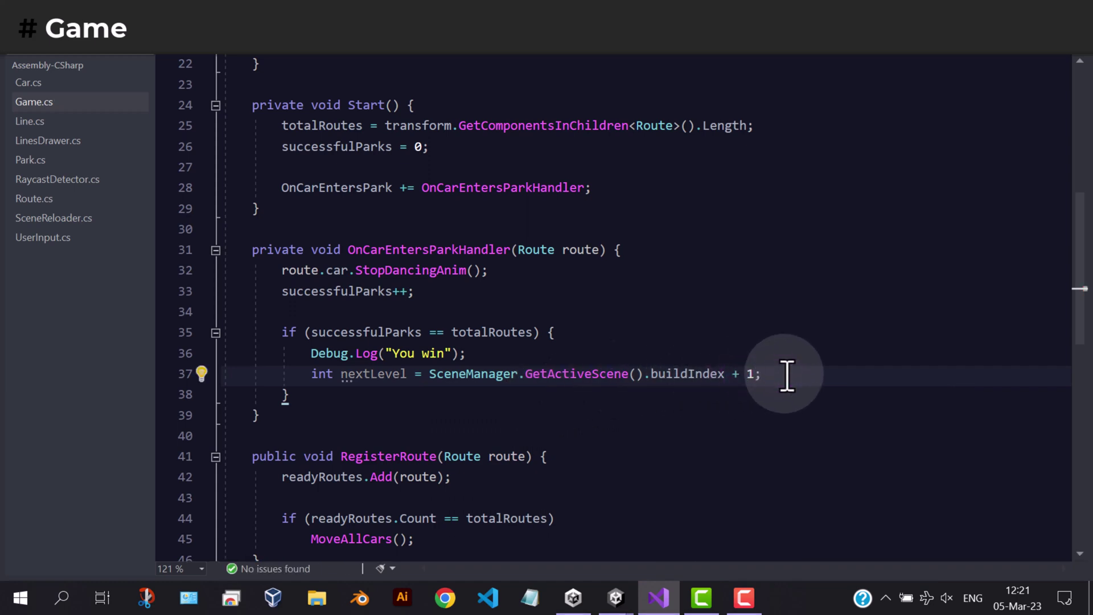
# Step: Add a DOVirtual.DelayedCall with a 1.3f delay and an empty lambda body
pyautogui.press('Return')
pyautogui.write('D')
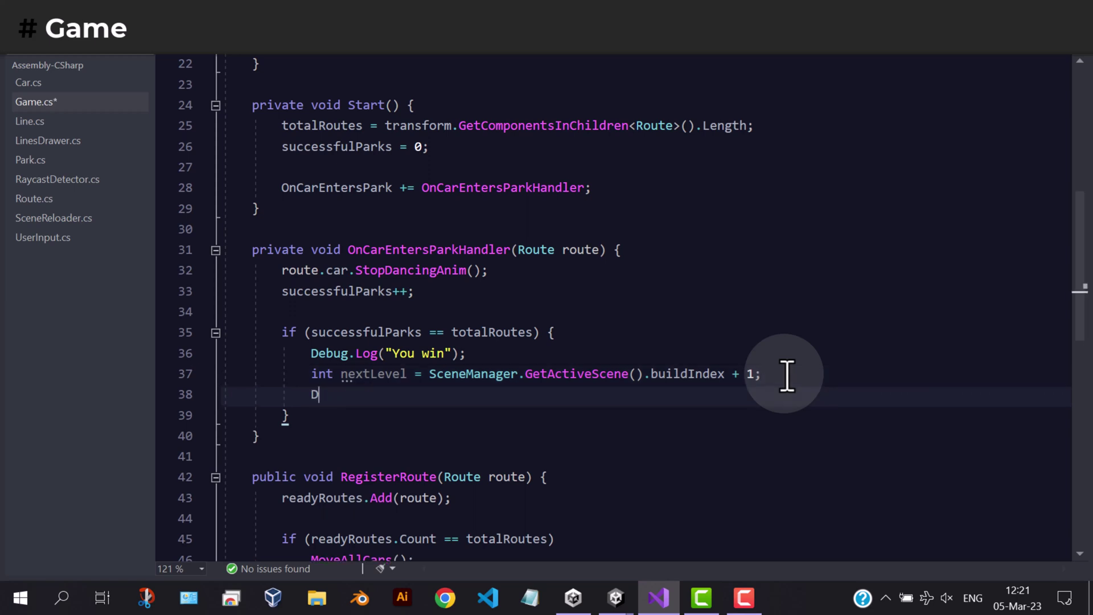
pyautogui.write('OV')
pyautogui.press('Tab')
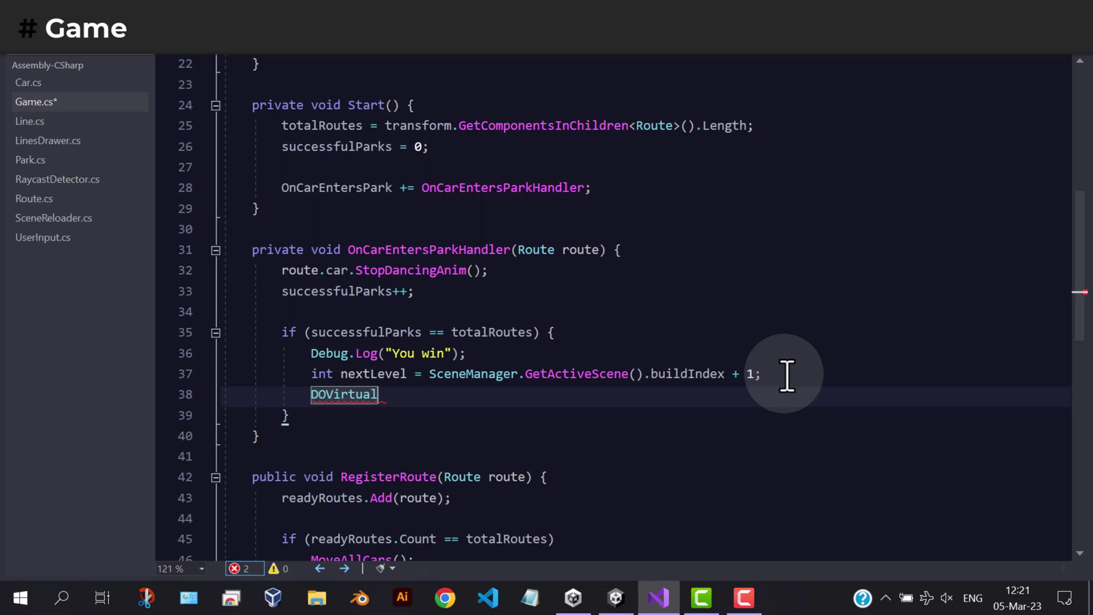
pyautogui.write('.del')
pyautogui.press('Tab')
pyautogui.write('()')
pyautogui.press('Escape')
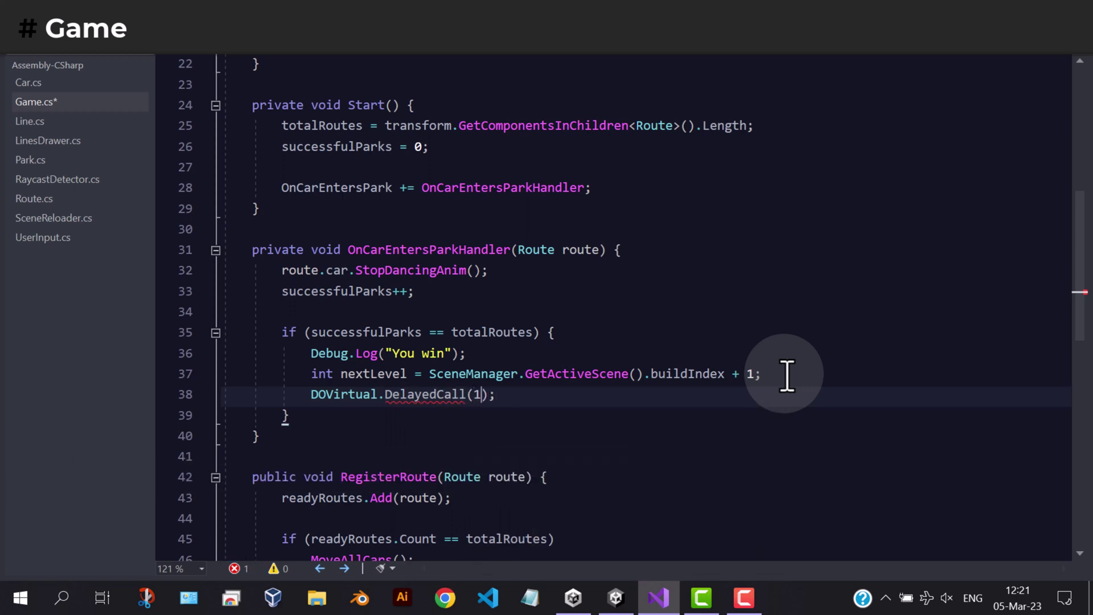
pyautogui.write('8')
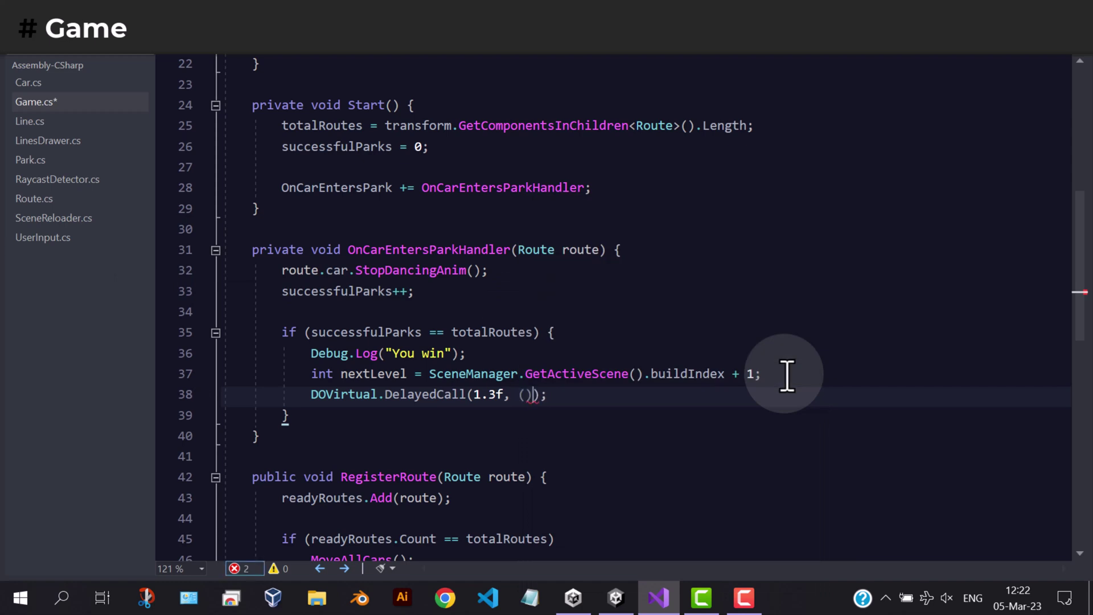
pyautogui.write('=> {')
pyautogui.press('Return')
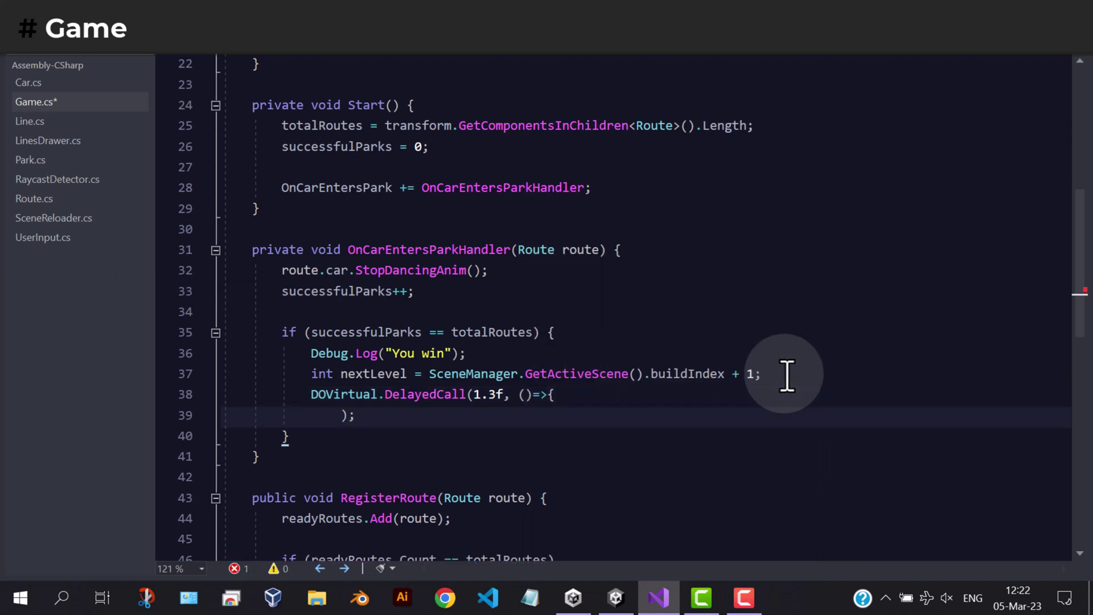
pyautogui.write('}')
pyautogui.press('Return')
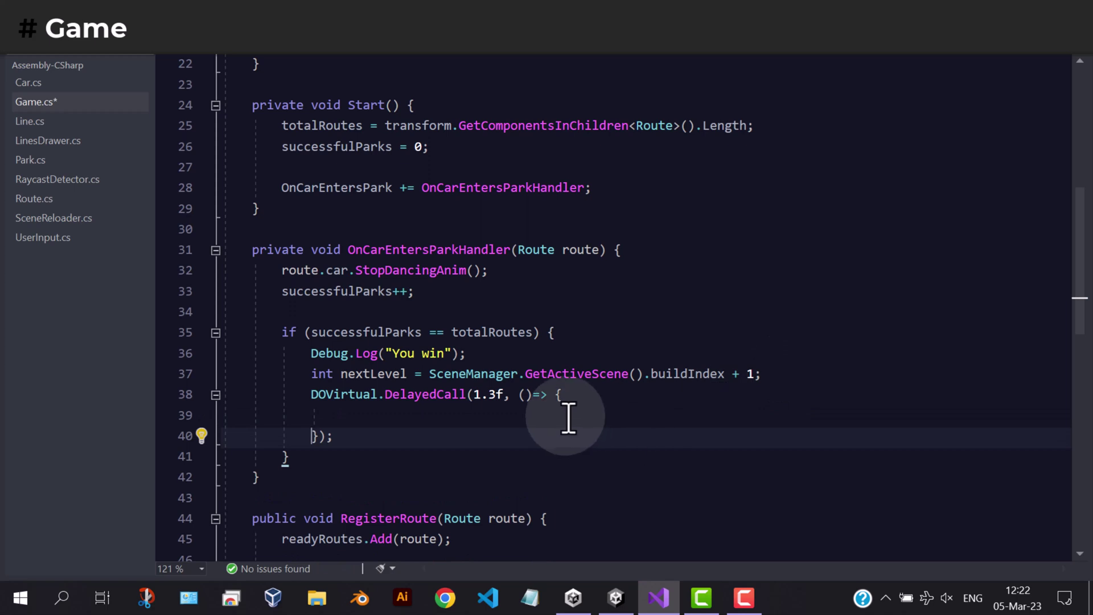
pyautogui.click(367, 418)
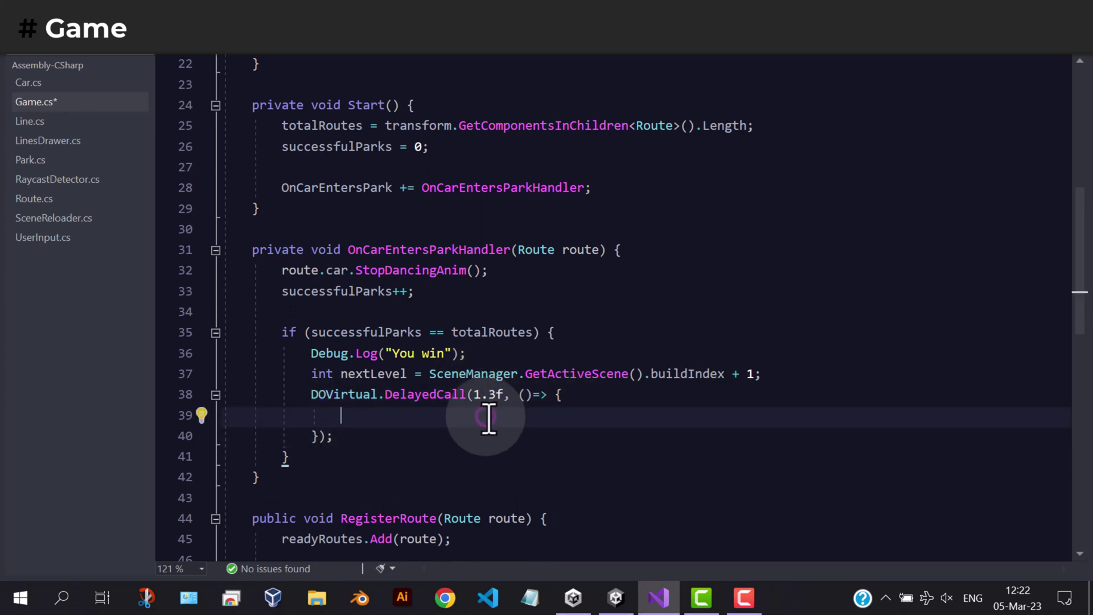
pyautogui.write('if(s')
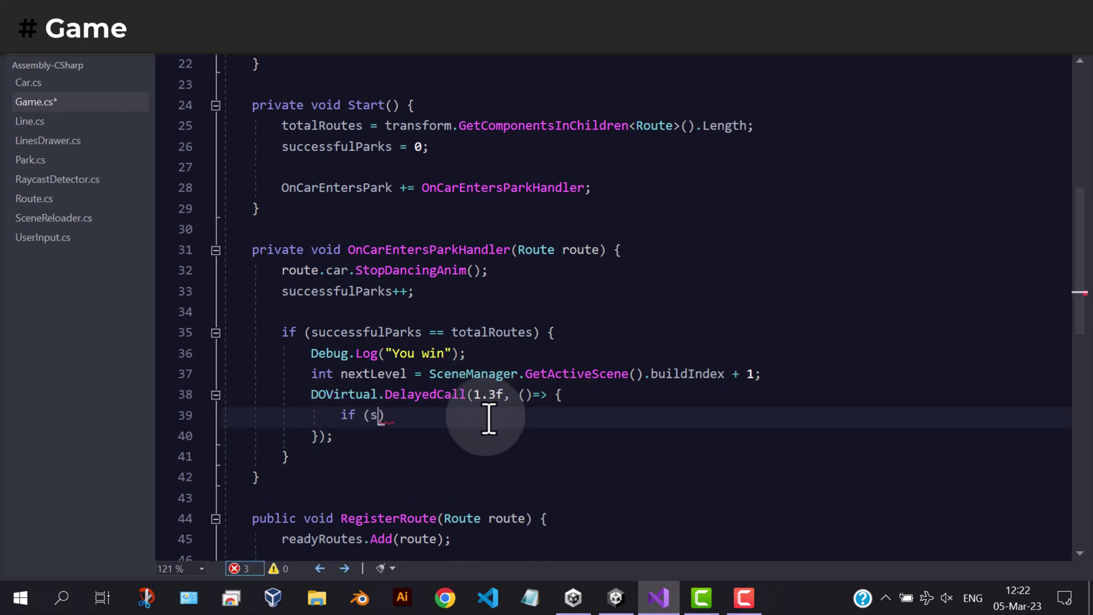
pyautogui.write('u')
# Step: In the lambda, add an if comparing nextLevel with SceneManager.sceneCountInBuildSettings
pyautogui.press('BackSpace')
pyautogui.write('ce')
pyautogui.press('BackSpace')
pyautogui.press('BackSpace')
pyautogui.press('BackSpace')
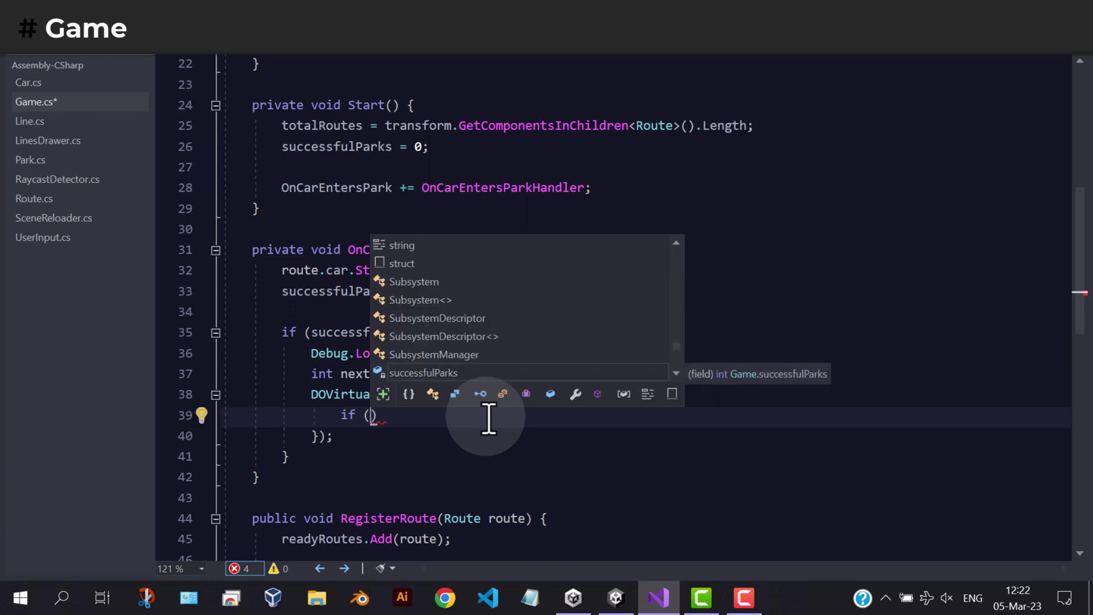
pyautogui.write('nex')
pyautogui.press('Tab')
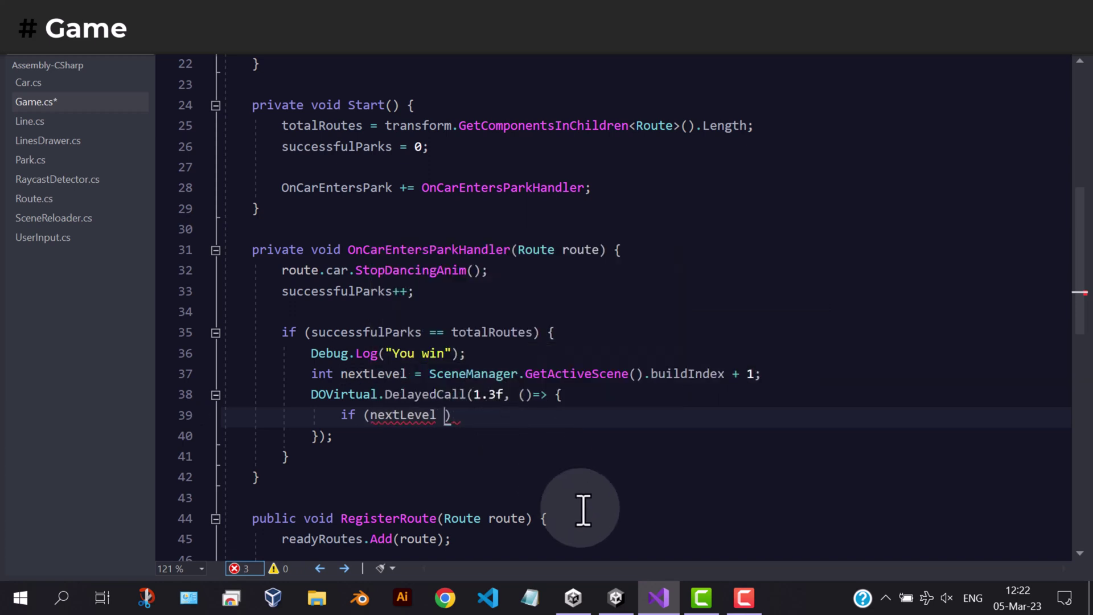
pyautogui.write('scene')
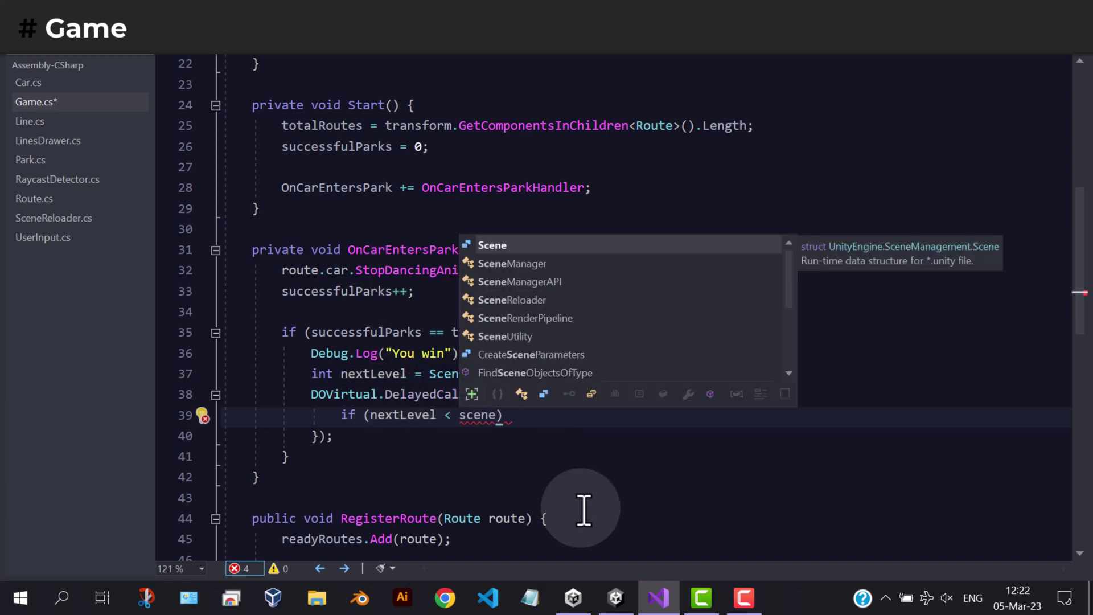
pyautogui.press('Tab')
pyautogui.write('.scene')
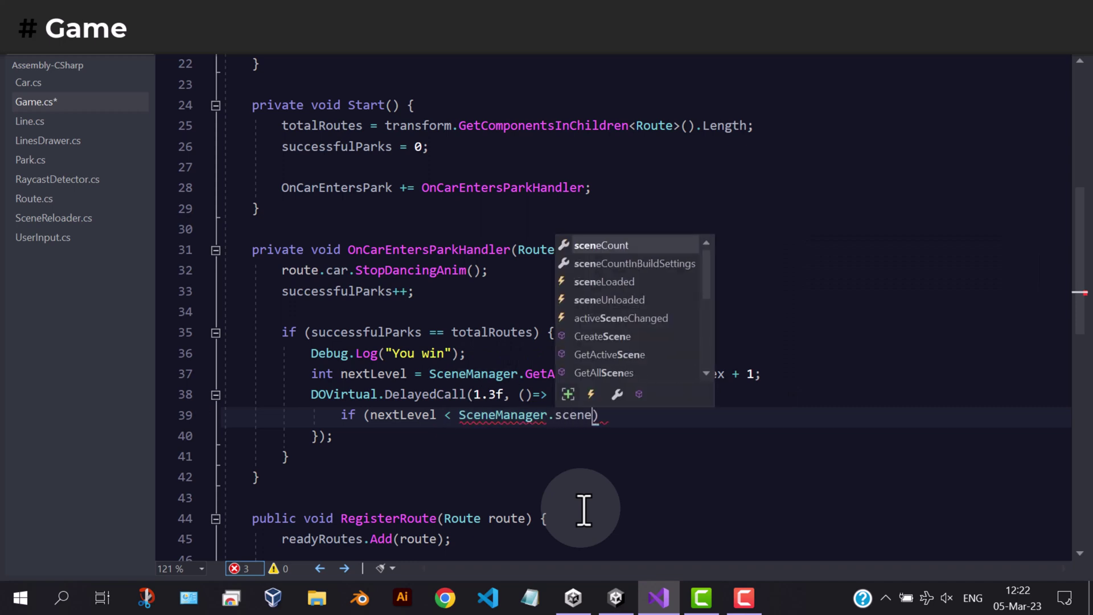
pyautogui.press('Down')
pyautogui.press('Tab')
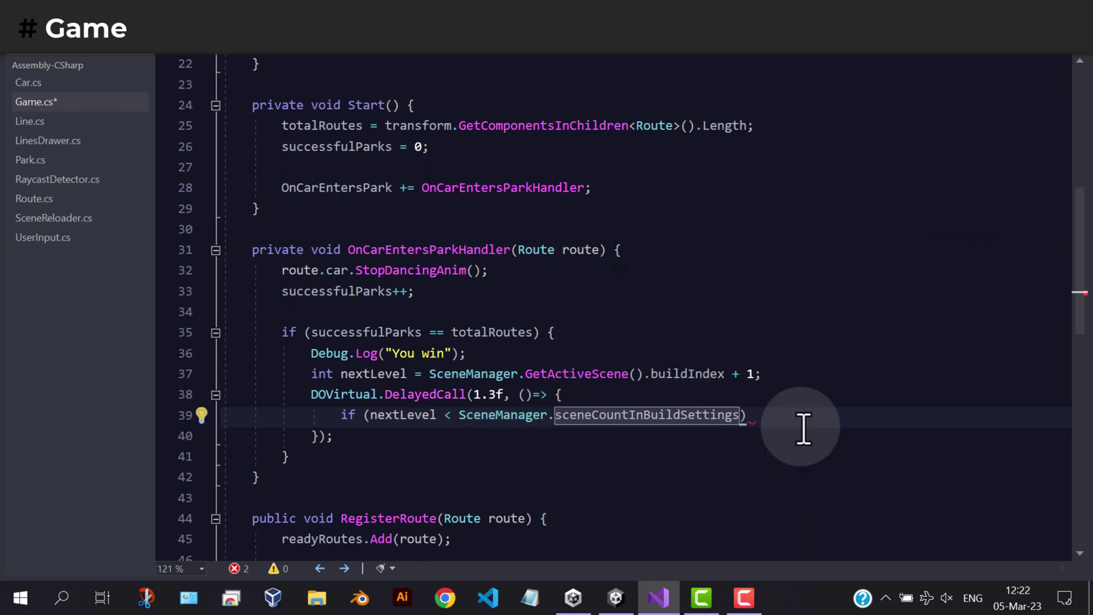
pyautogui.click(783, 417)
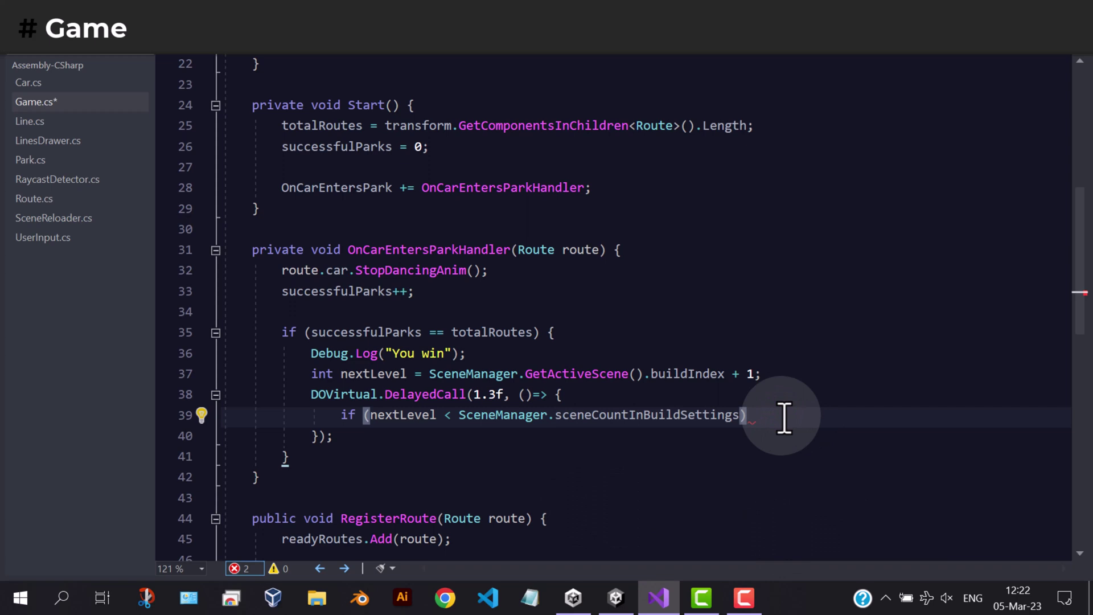
# Step: Call SceneManager.LoadScene(nextLevel), else warn "No next level to load", then save
pyautogui.press('Return')
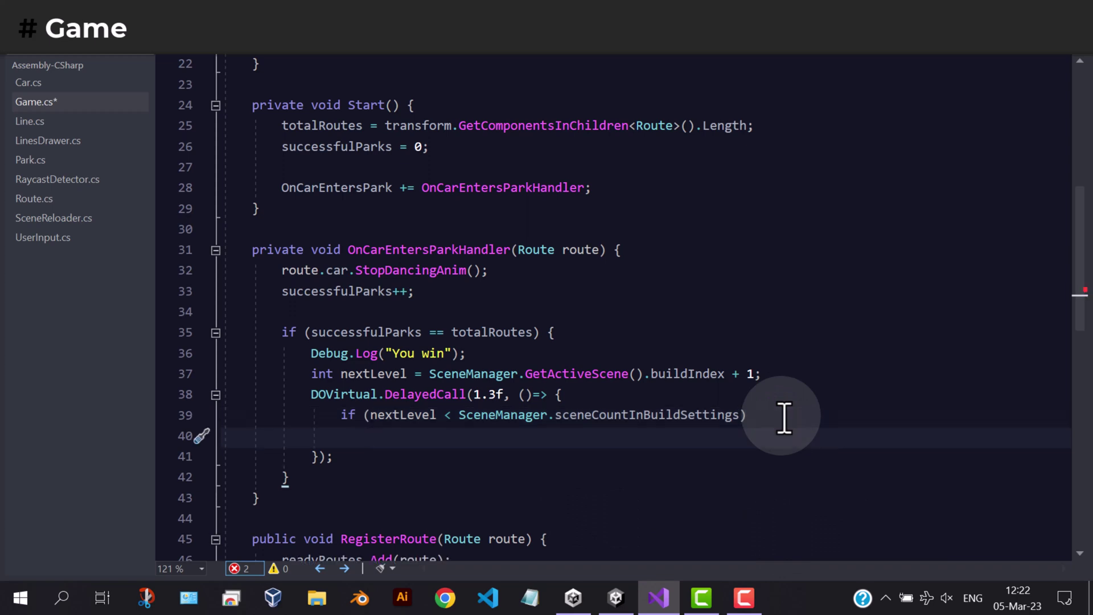
pyautogui.write('scene')
pyautogui.press('Tab')
pyautogui.write('.l')
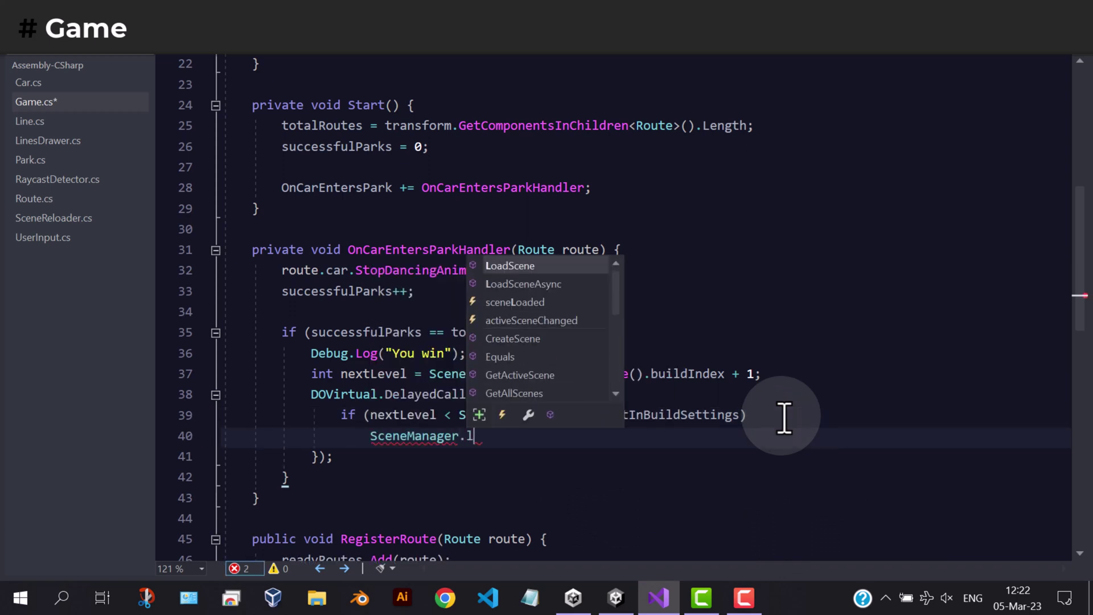
pyautogui.write('o')
pyautogui.press('Tab')
pyautogui.write('(ne')
pyautogui.press('Tab')
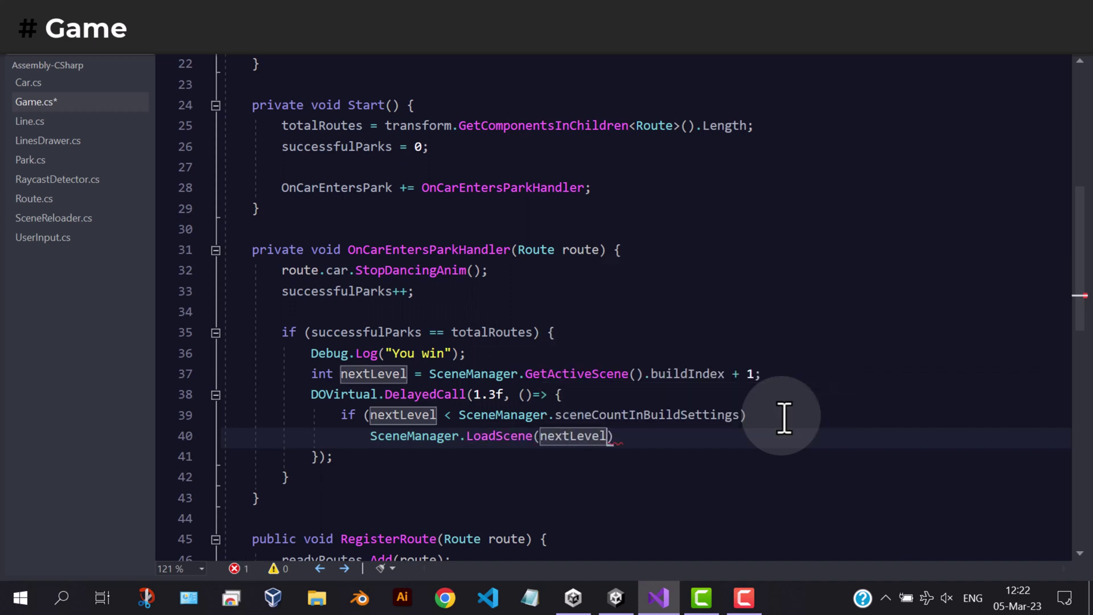
pyautogui.write(');')
pyautogui.press('Return')
pyautogui.write('else')
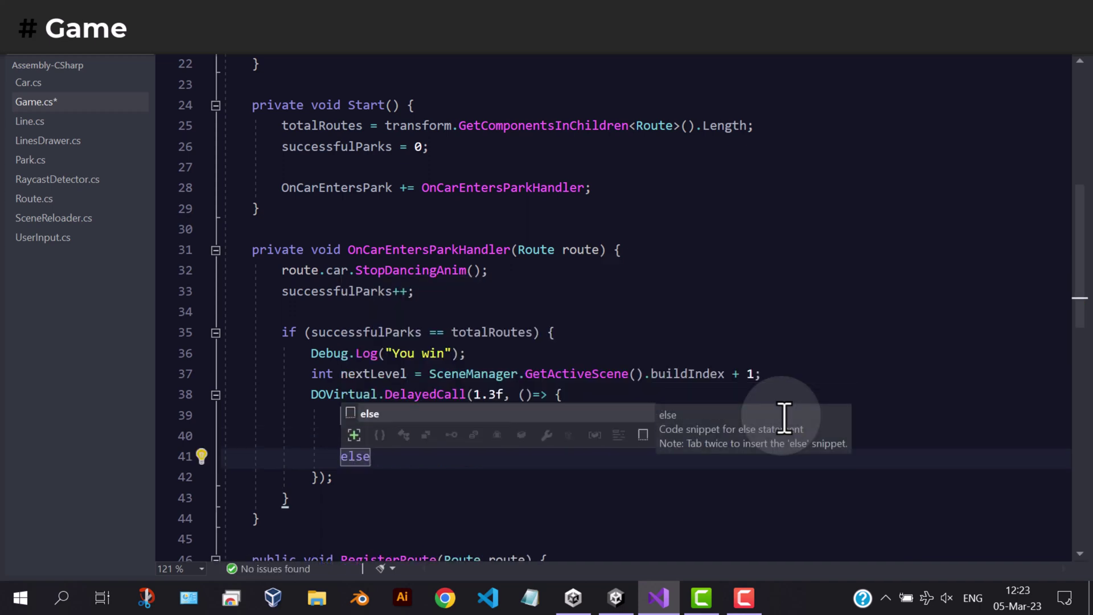
pyautogui.press('Return')
pyautogui.write('debug.Log("')
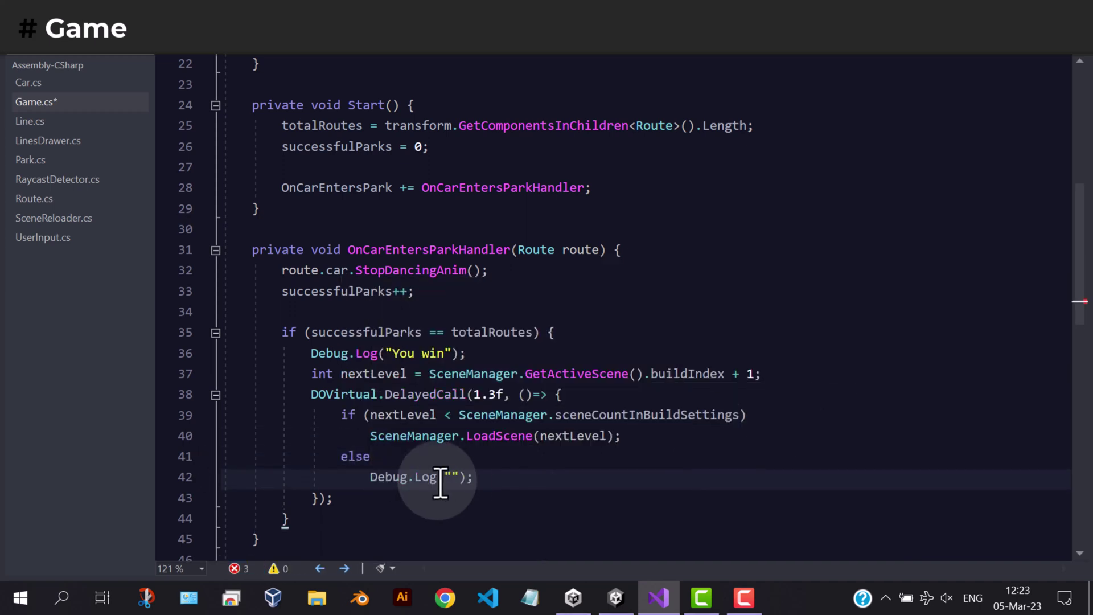
pyautogui.click(436, 477)
pyautogui.write('War')
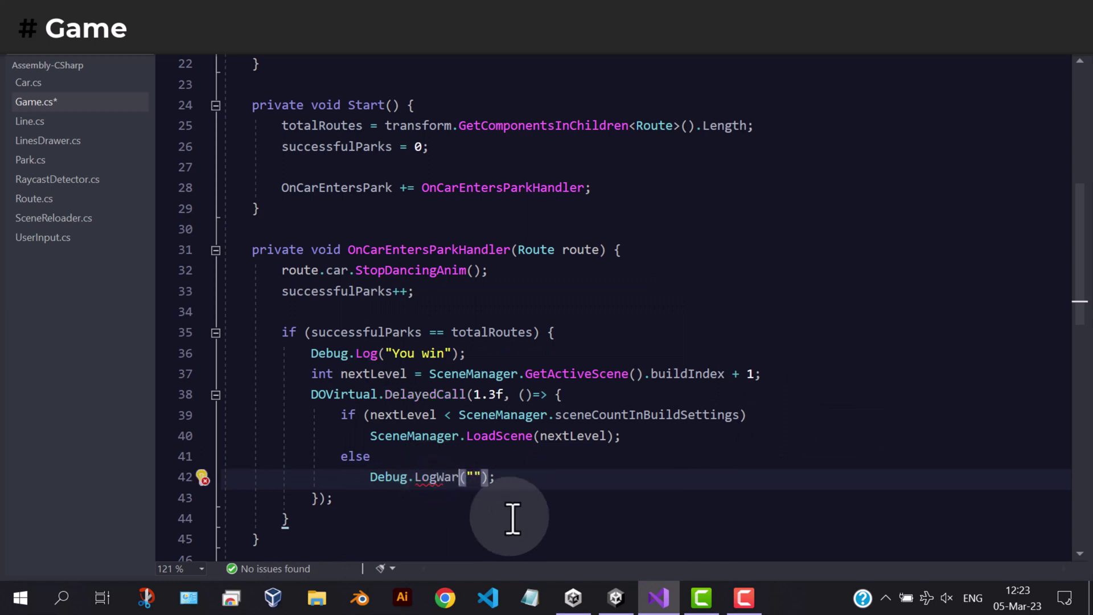
pyautogui.write('ning')
pyautogui.click(503, 477)
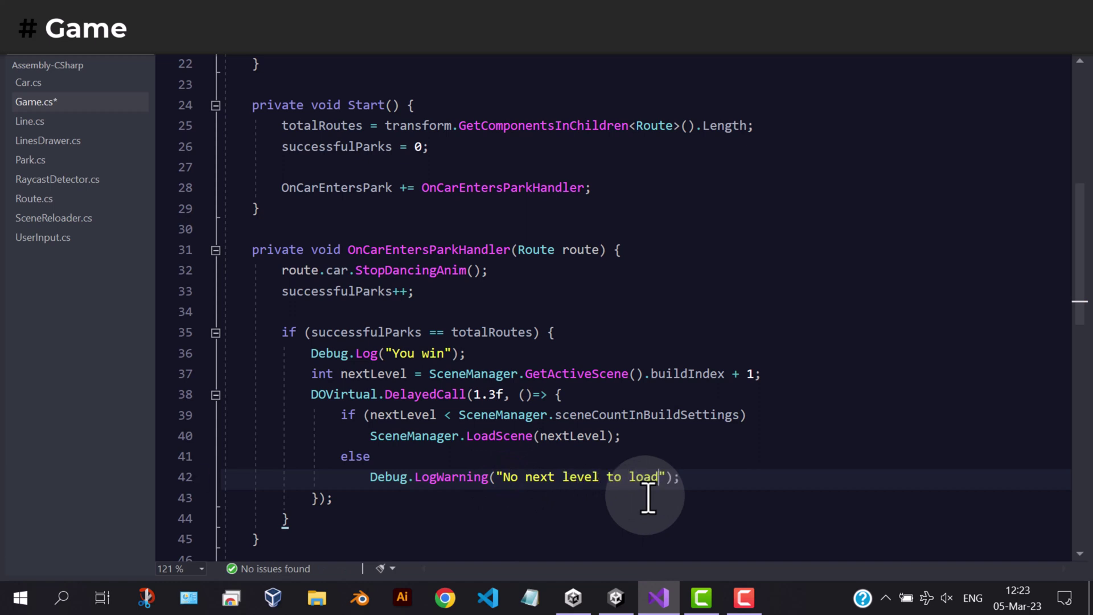
pyautogui.click(704, 477)
pyautogui.hotkey('ctrl', 's')
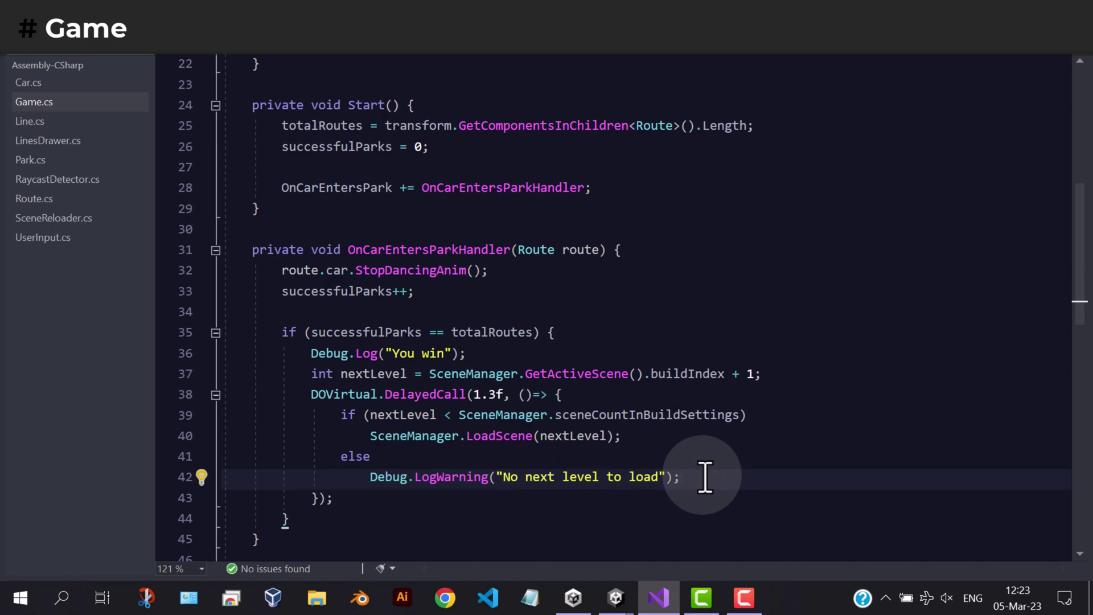
pyautogui.hotkey('alt', 'Tab')
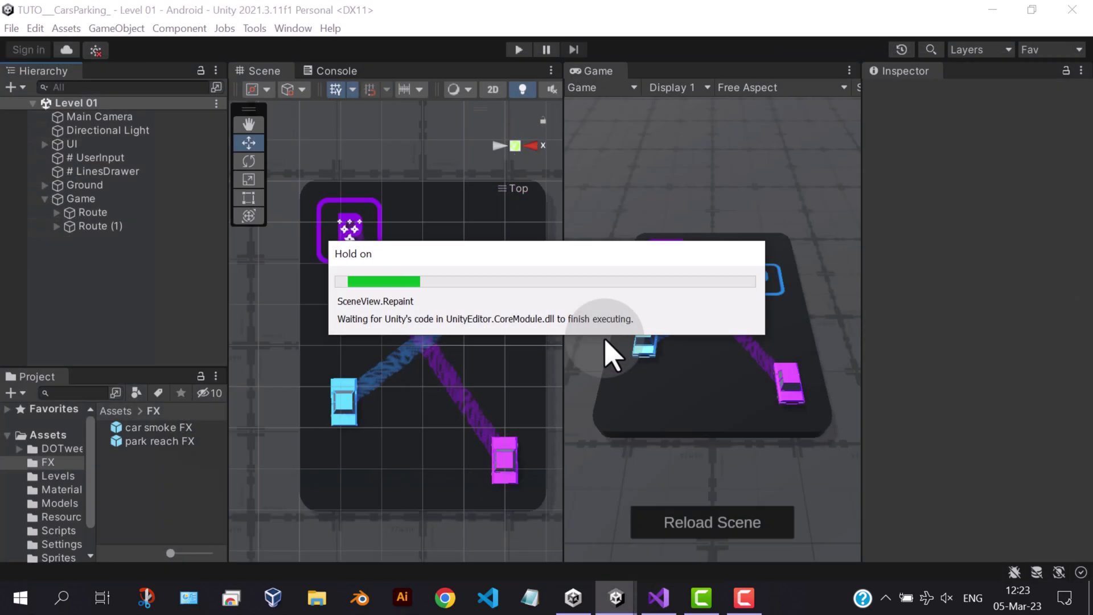
# Step: Enter Play mode with the Console showing and route the blue and magenta cars to their spots
pyautogui.click(520, 50)
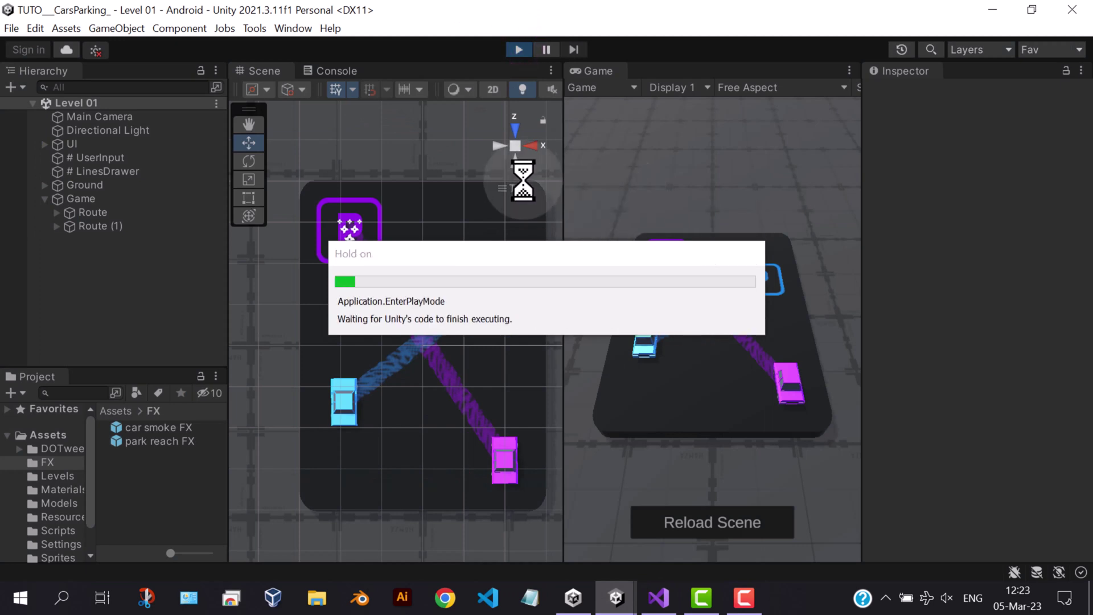
pyautogui.click(335, 70)
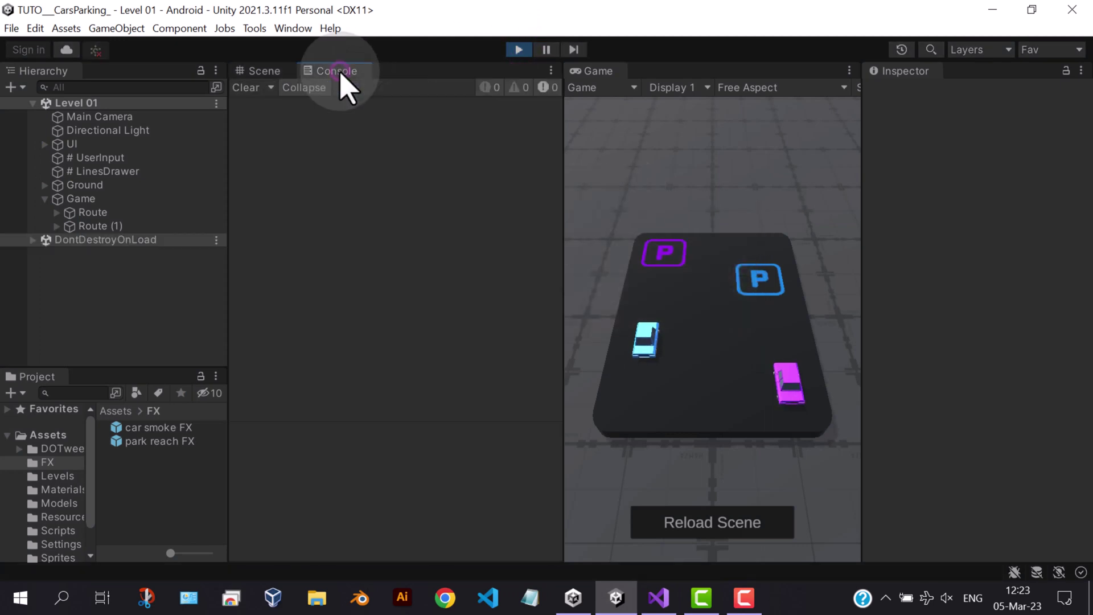
pyautogui.moveTo(646, 340)
pyautogui.mouseDown()
pyautogui.moveTo(730, 371)
pyautogui.moveTo(761, 288)
pyautogui.mouseUp()
pyautogui.moveTo(788, 375); pyautogui.dragTo(664, 256)
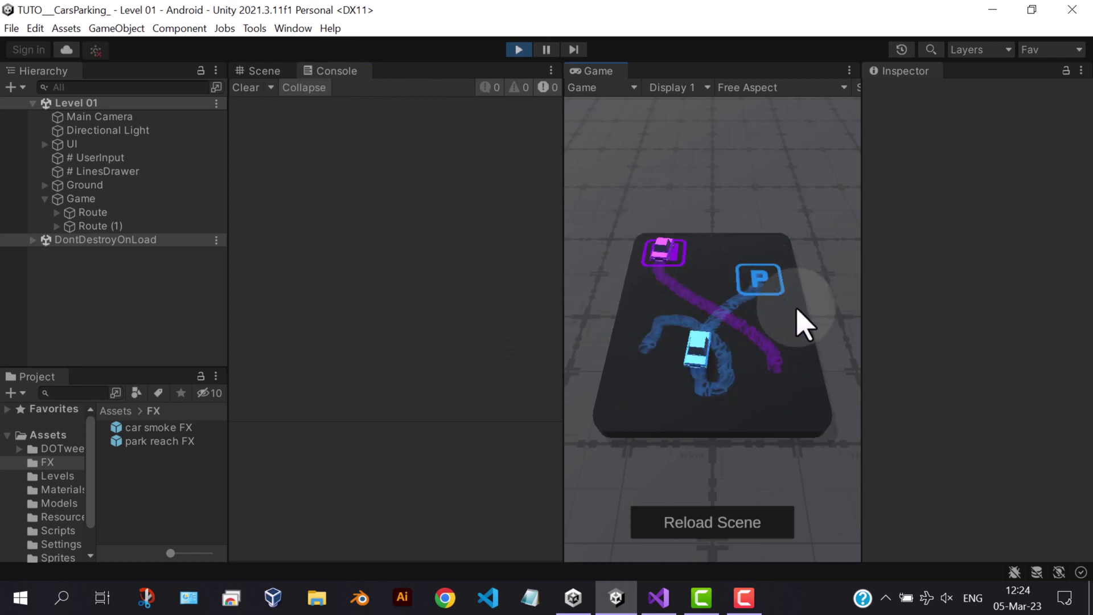
# Step: Check the "You win" and "No next level to load" entries, then stop play and clear the Console
pyautogui.click(367, 111)
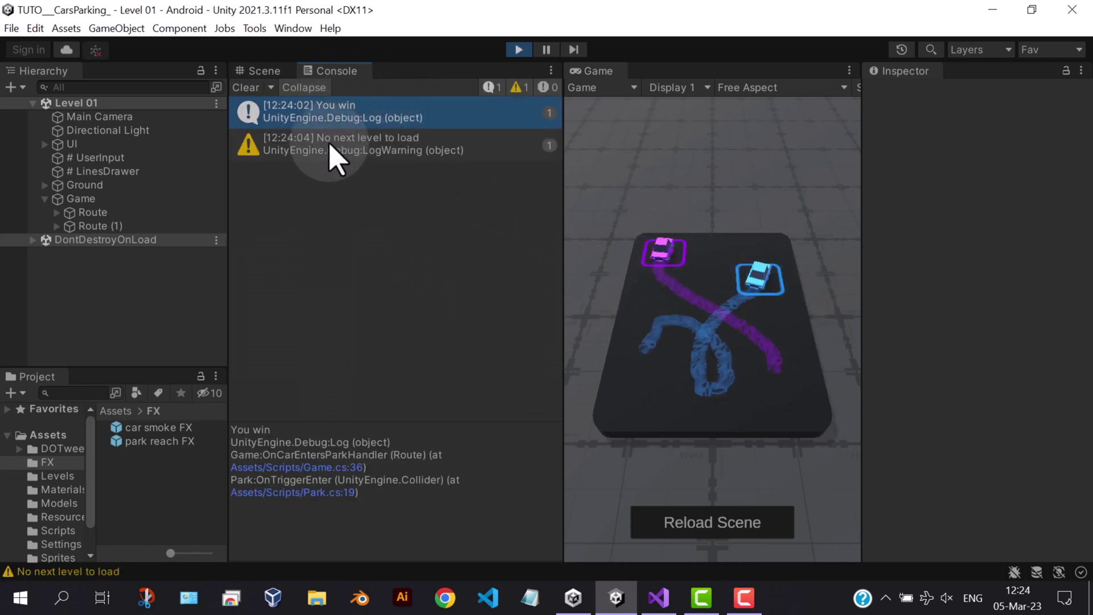
pyautogui.click(401, 144)
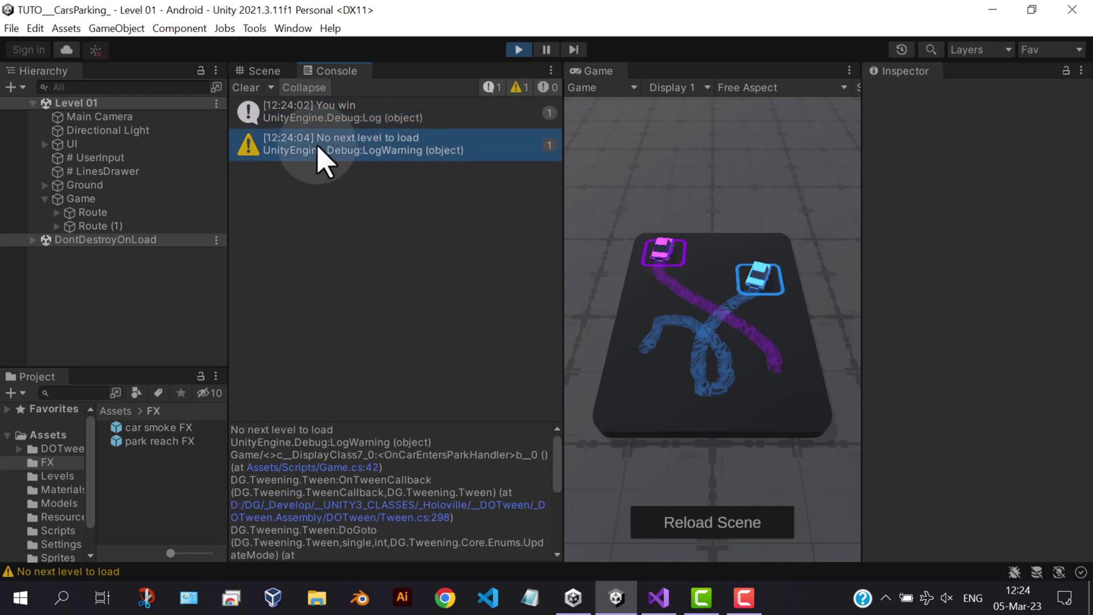
pyautogui.click(518, 49)
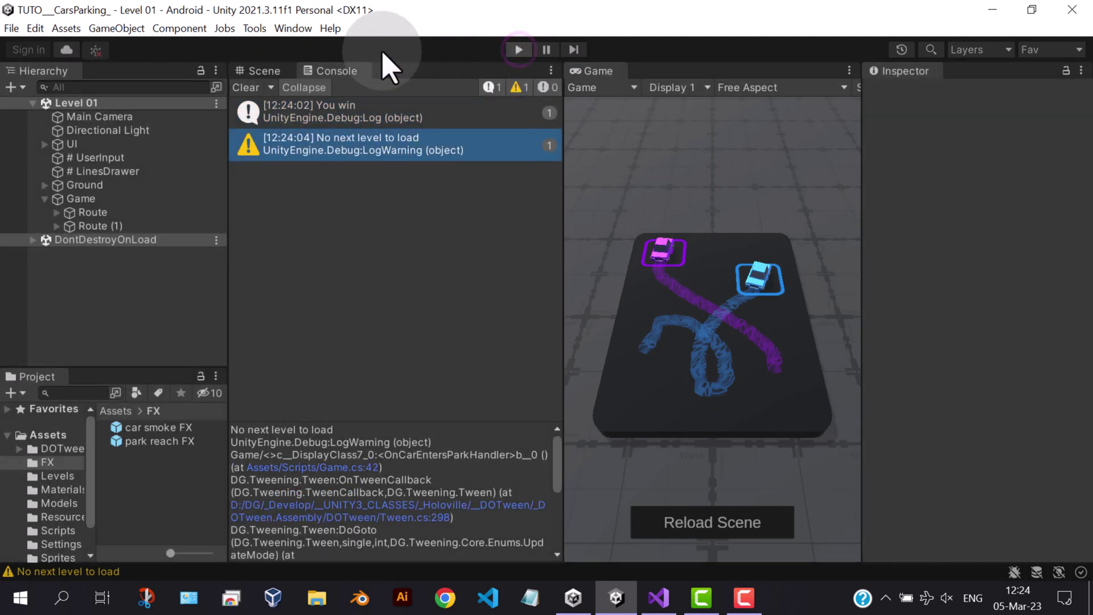
pyautogui.click(248, 88)
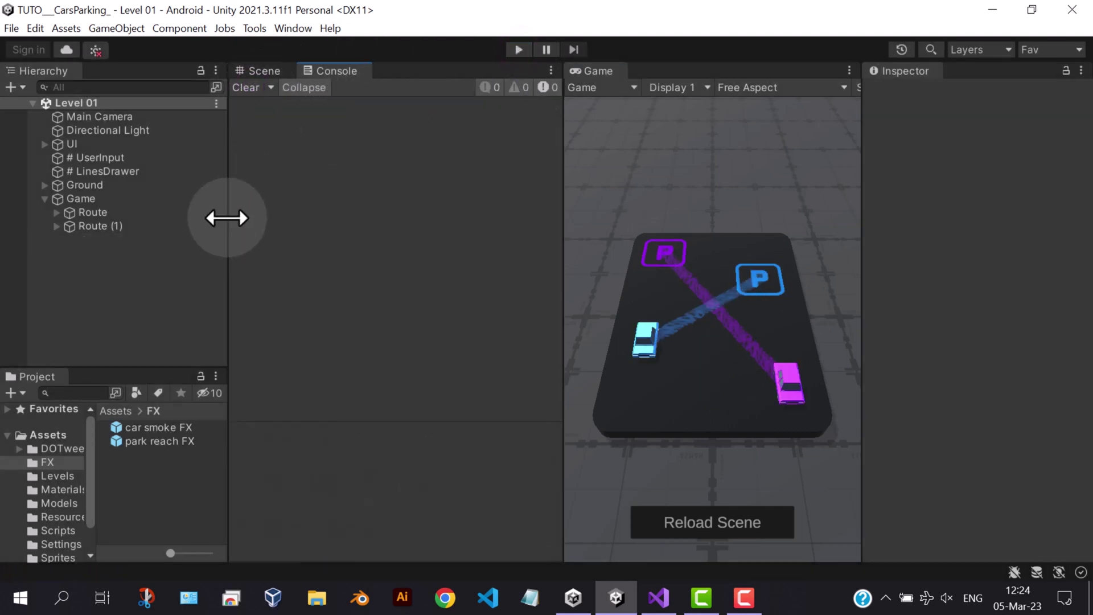